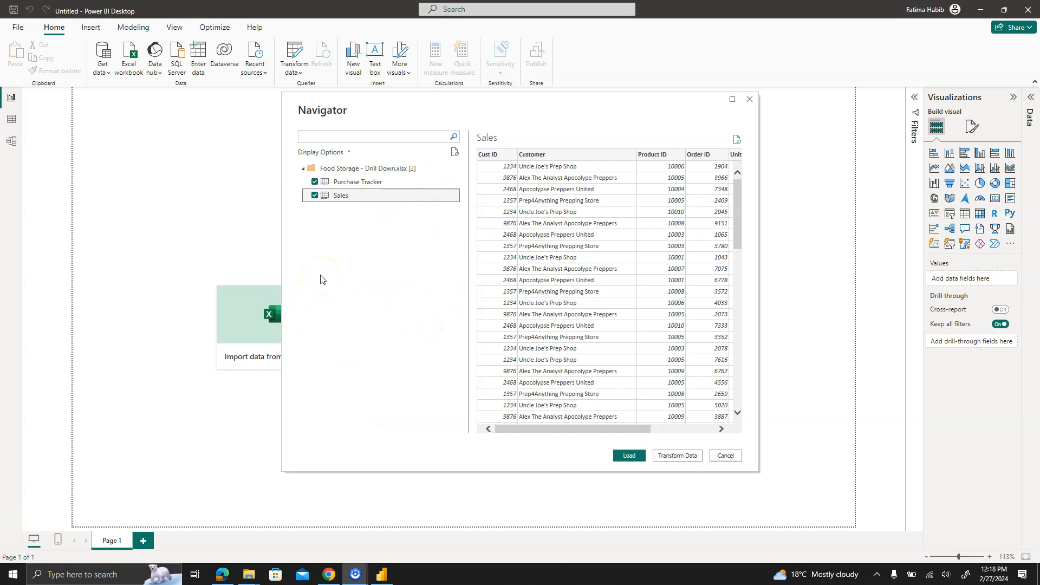
Load the Purchase Tracker and Sales tables from the workbook and expand both to list their fields.
left_click(632, 459)
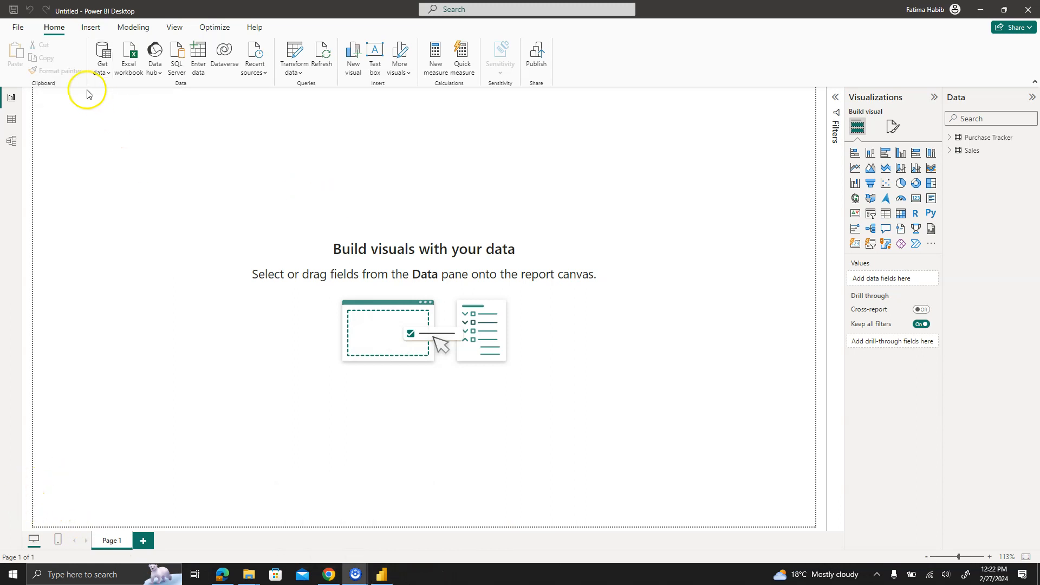
left_click(4, 100)
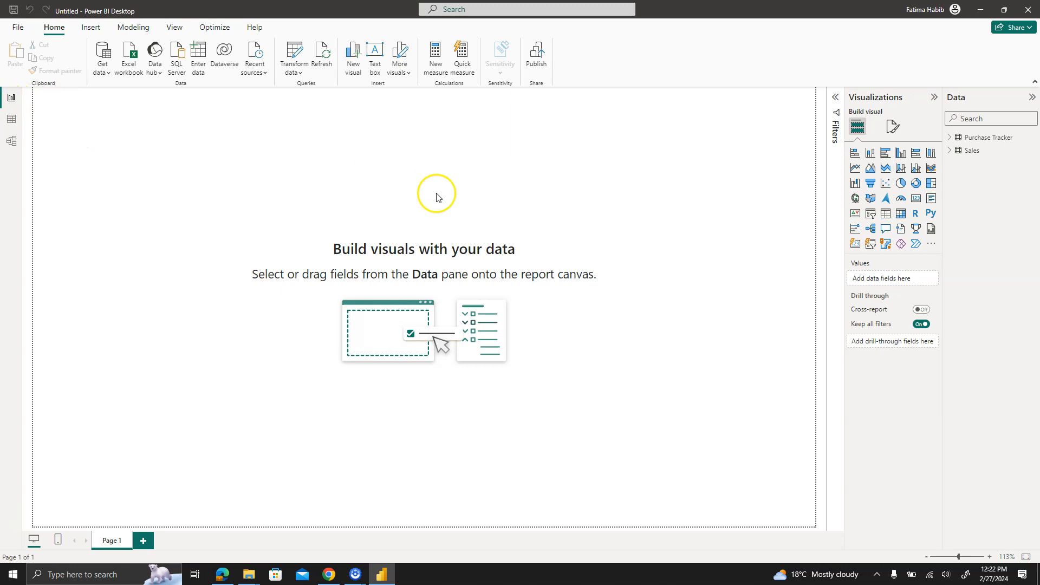
left_click(950, 138)
left_click(950, 204)
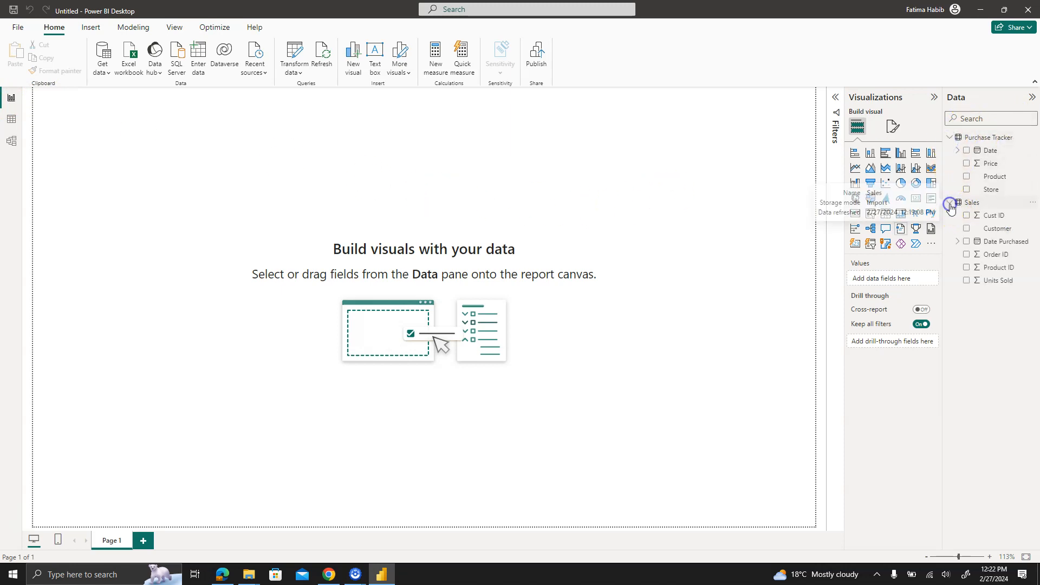
Build a stacked column chart of Purchase Tracker Price by Store with Store also as the legend, and widen it.
left_click(870, 156)
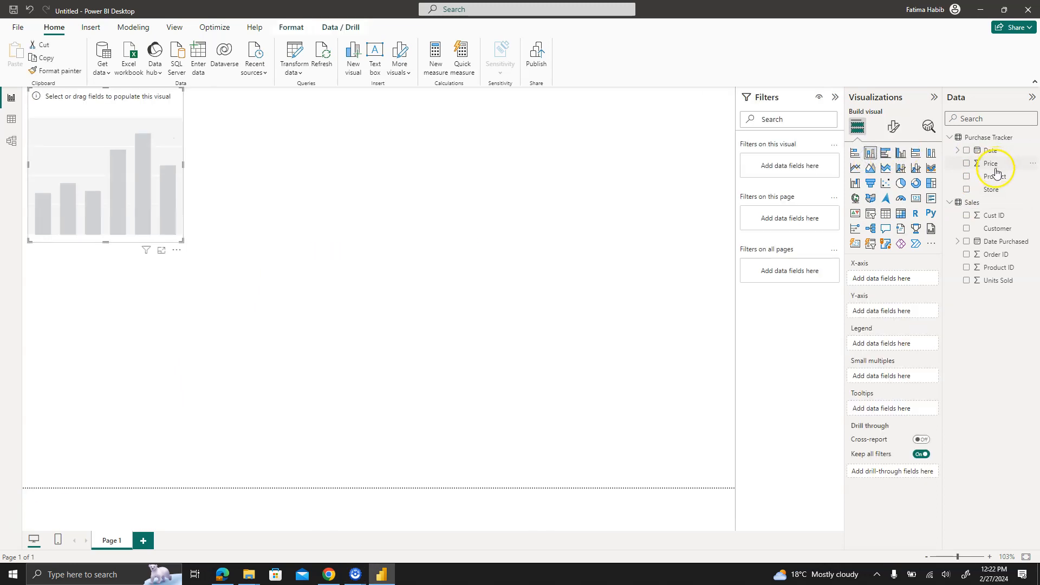
left_click(965, 165)
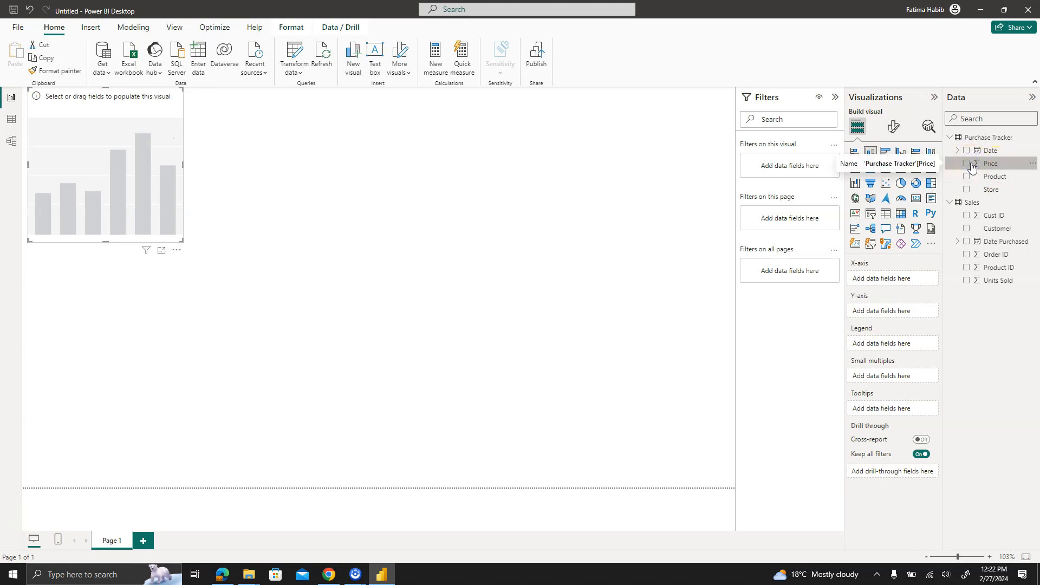
left_click(968, 165)
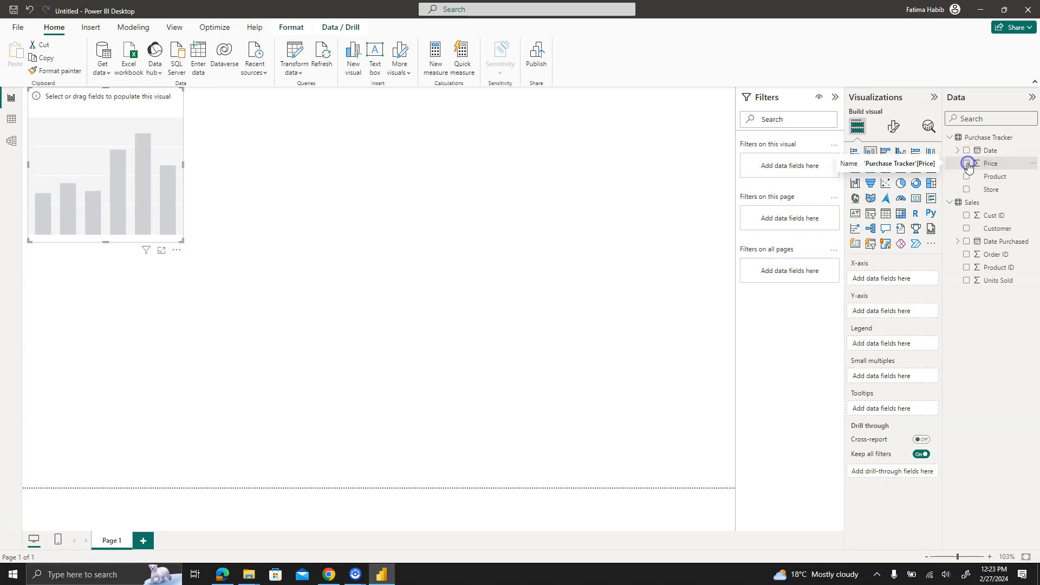
left_click(967, 190)
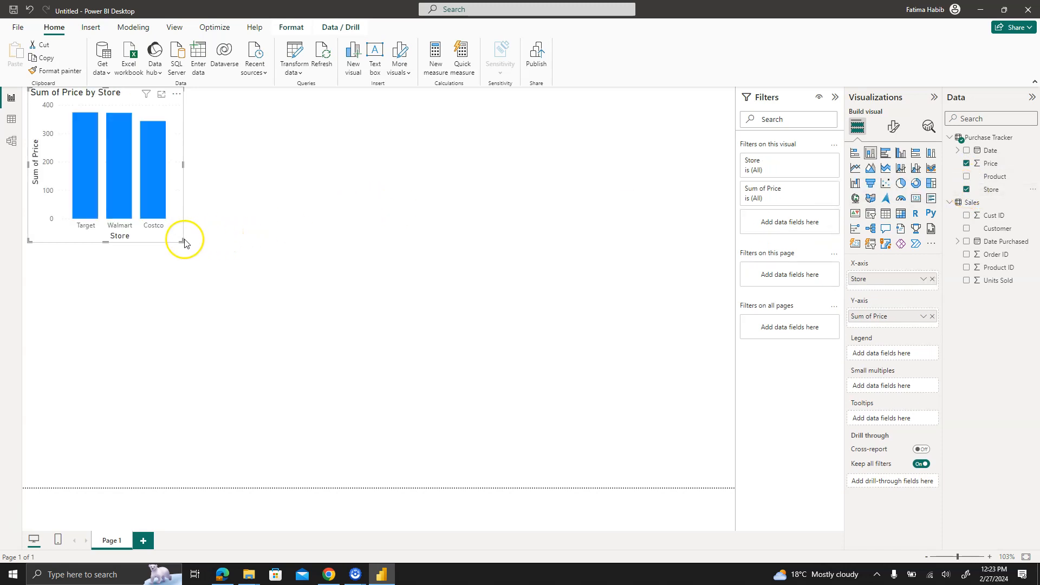
left_click_drag(182, 242, 313, 264)
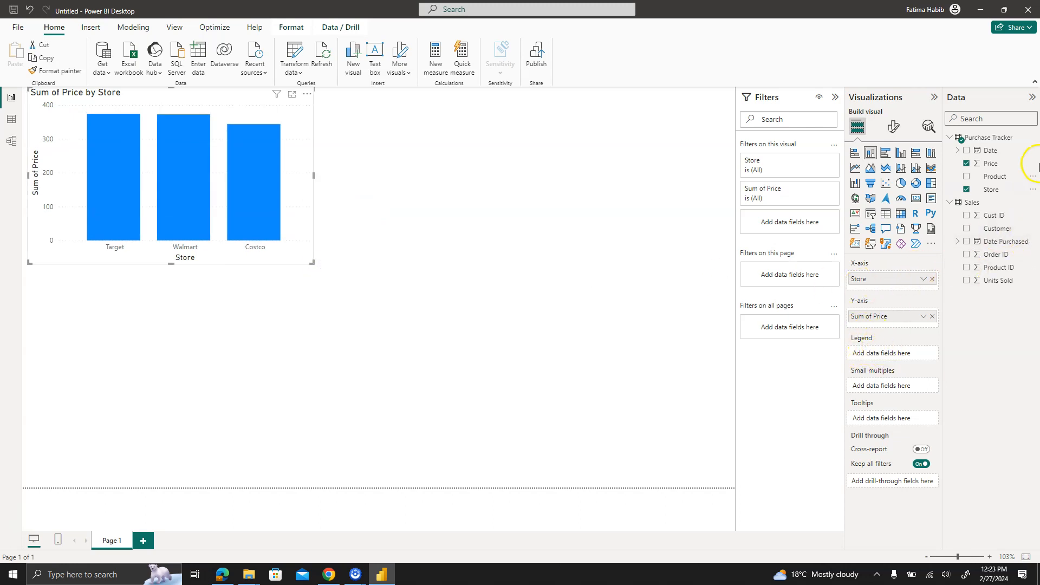
left_click_drag(1001, 196, 899, 361)
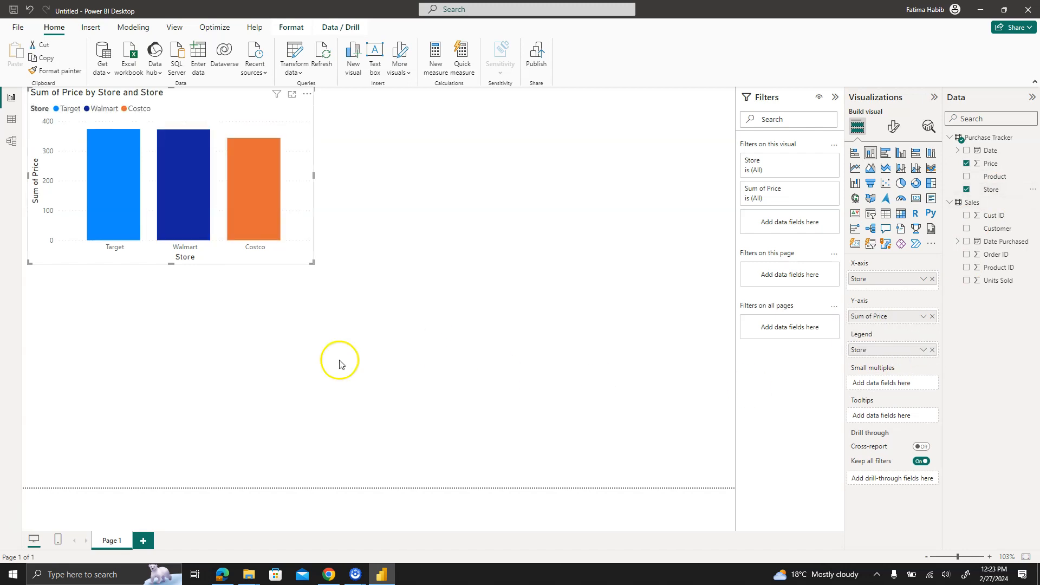
Highlight the Target column and then the Costco column in the price chart to compare the stores.
left_click(113, 162)
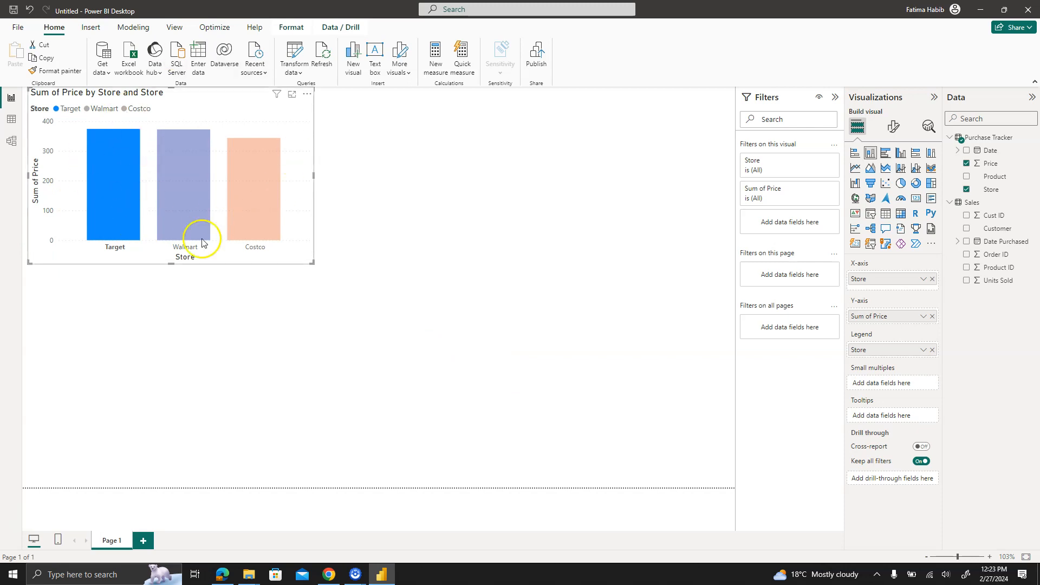
mouse_move(186, 140)
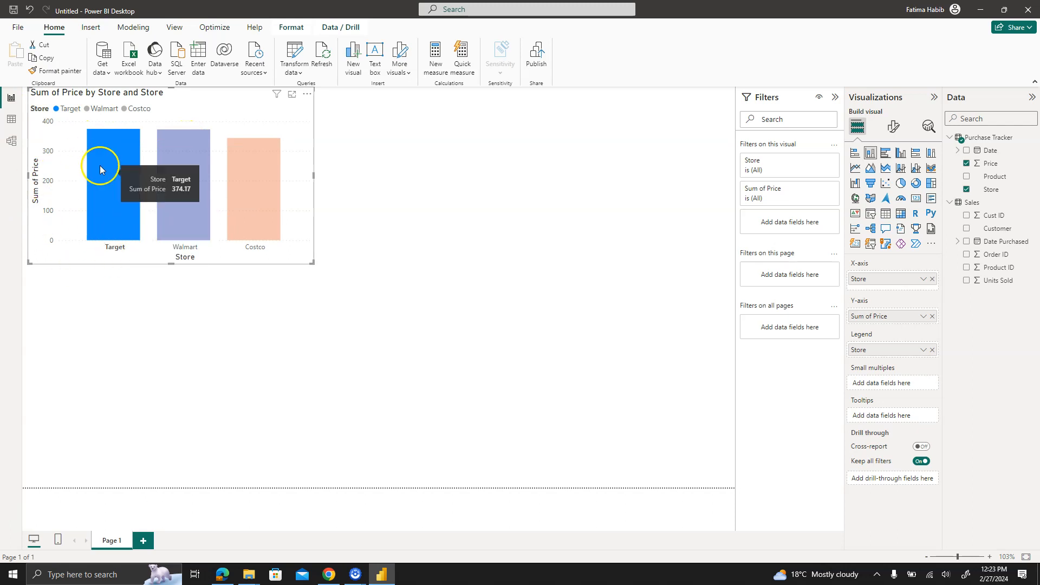
left_click(191, 327)
left_click(474, 329)
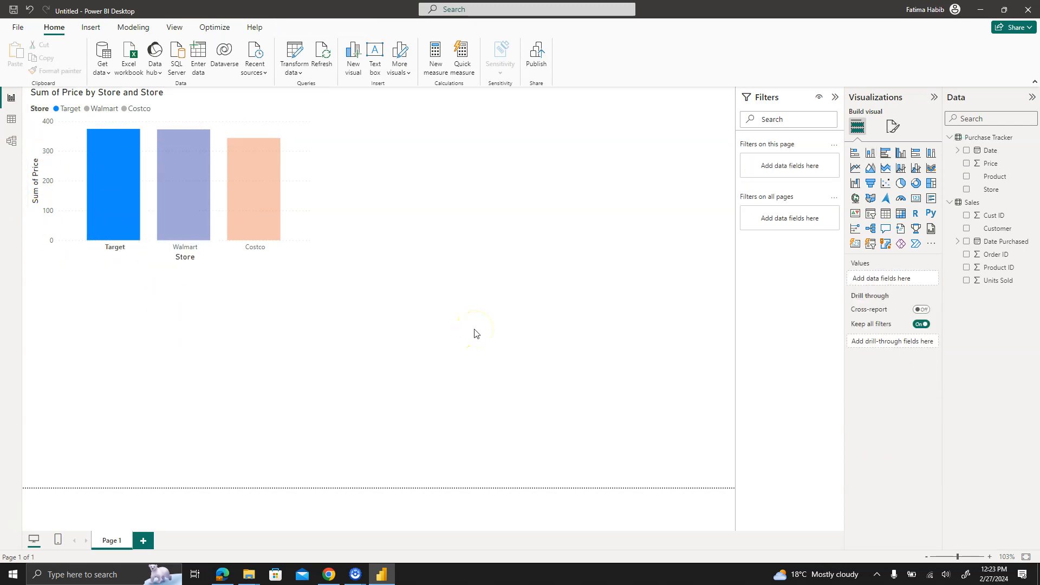
left_click(643, 270)
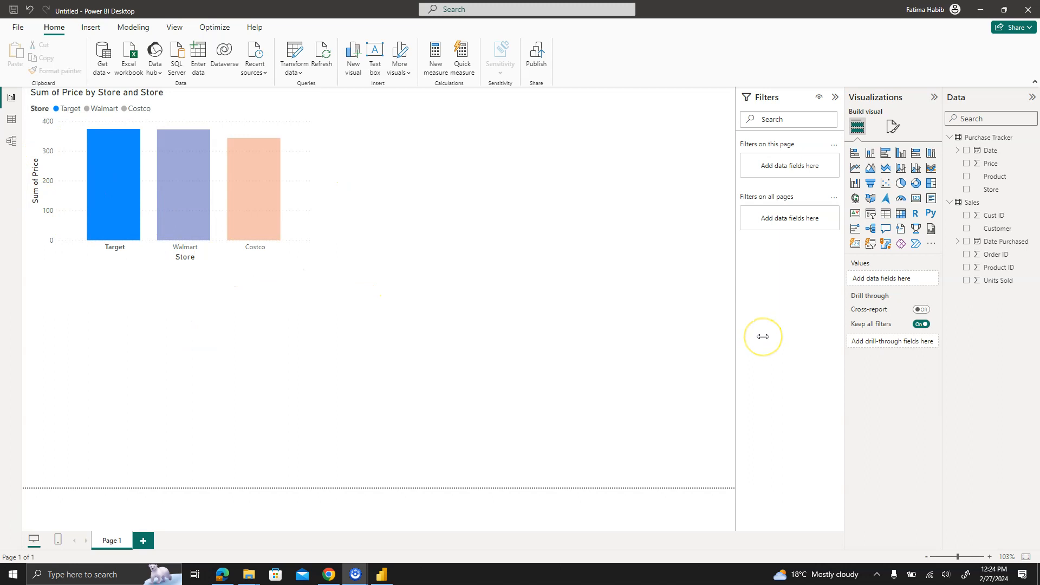
left_click(249, 235)
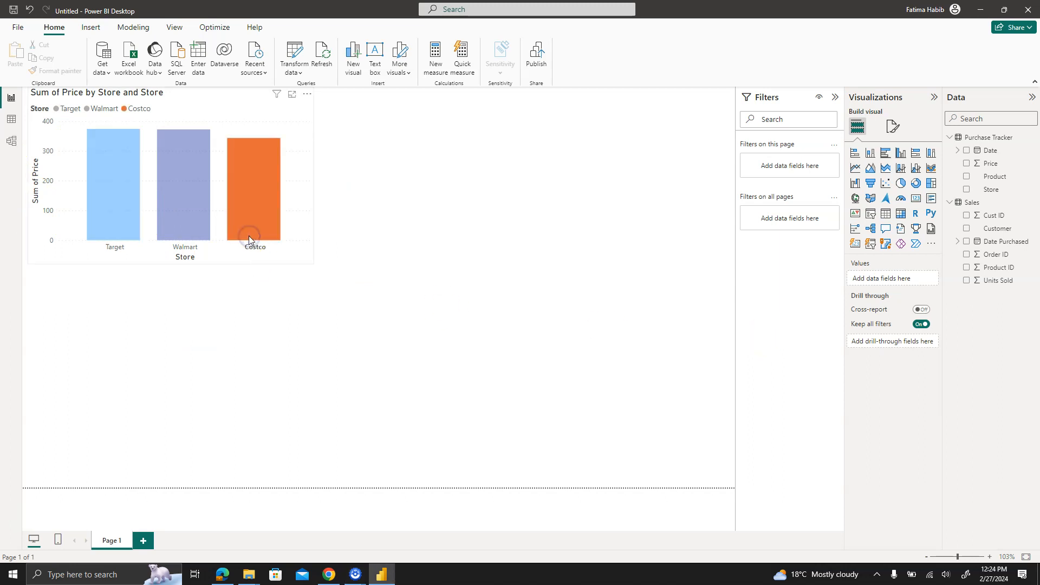
left_click(275, 261)
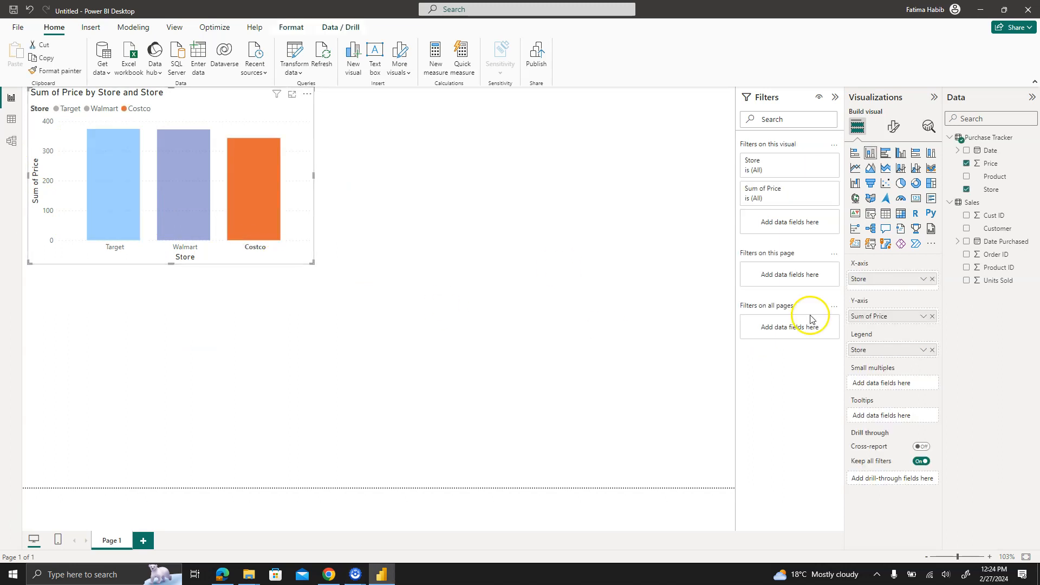
Add Product below Store on the chart's X-axis to form a drill hierarchy, and enlarge the chart.
left_click_drag(993, 176, 902, 293)
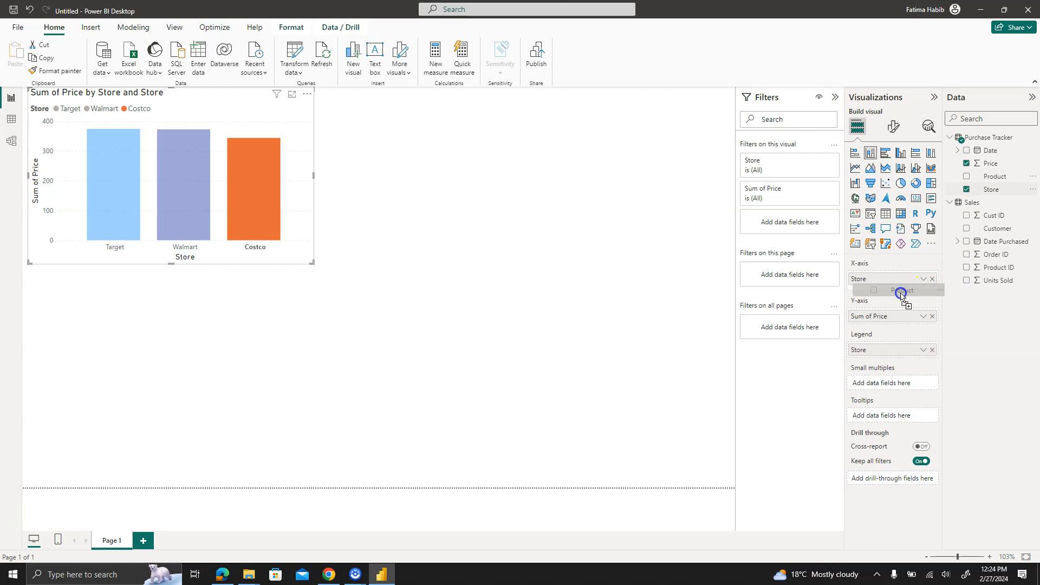
left_click_drag(902, 294, 901, 294)
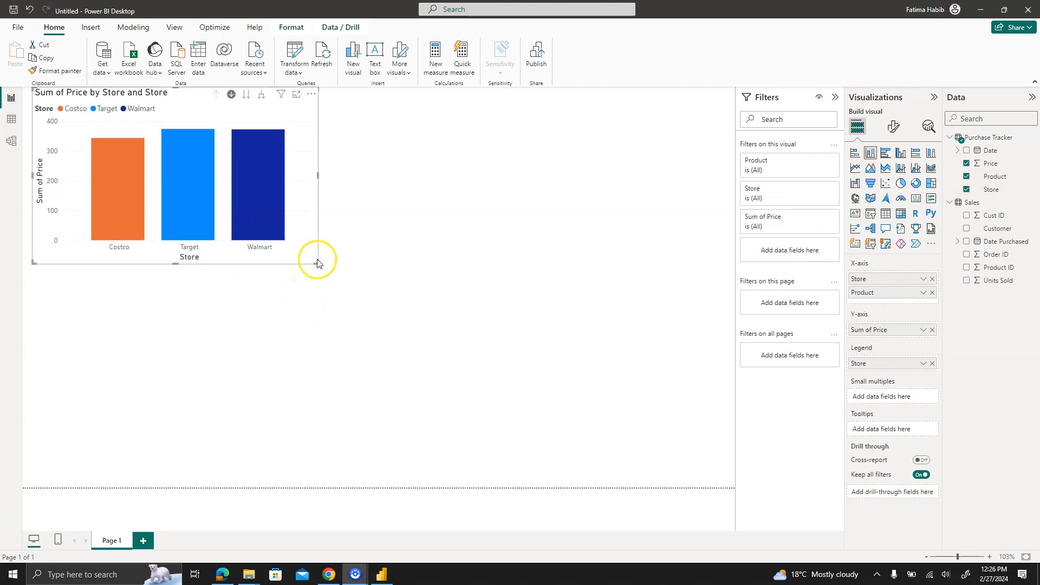
left_click_drag(318, 263, 384, 317)
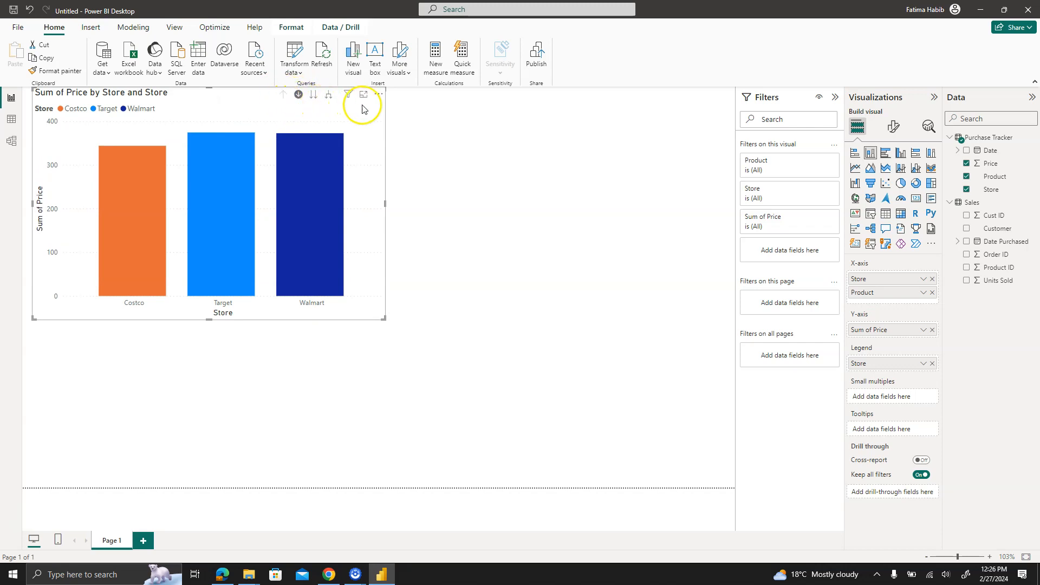
Remove Product from the chart's X-axis and add it back below Store.
left_click(933, 293)
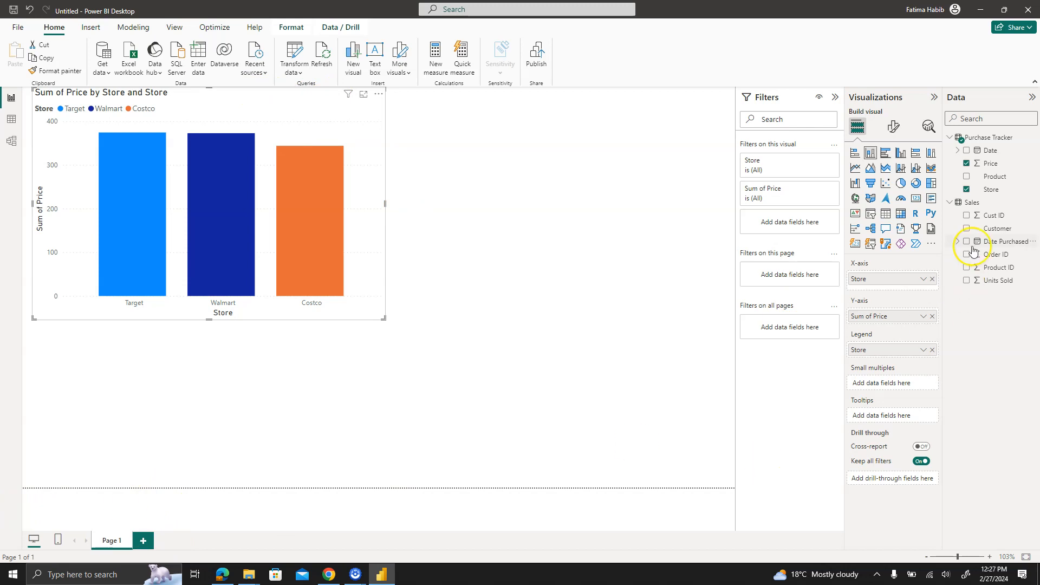
left_click_drag(997, 180, 923, 321)
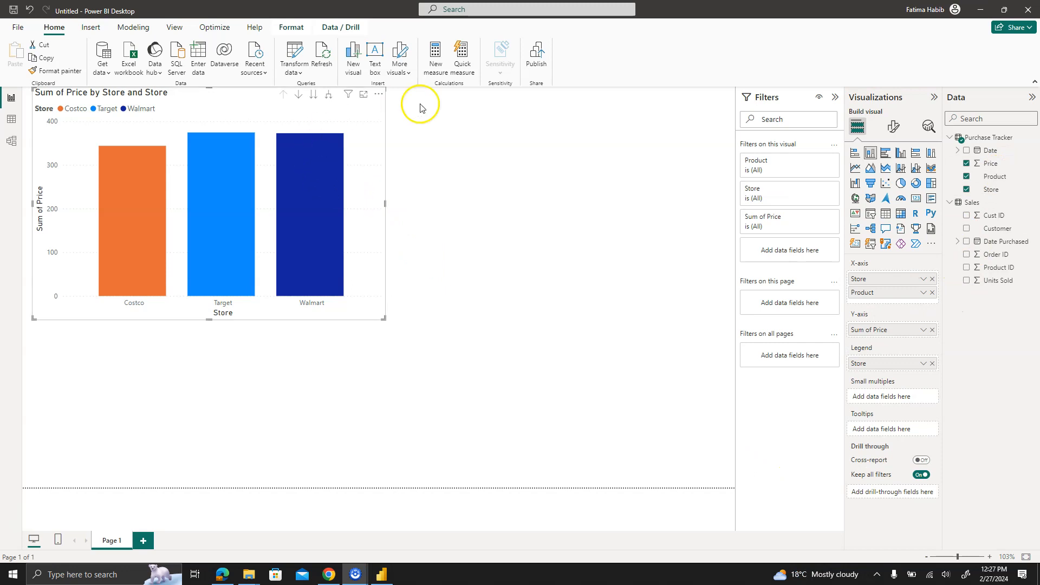
left_click(933, 293)
left_click_drag(992, 176, 901, 290)
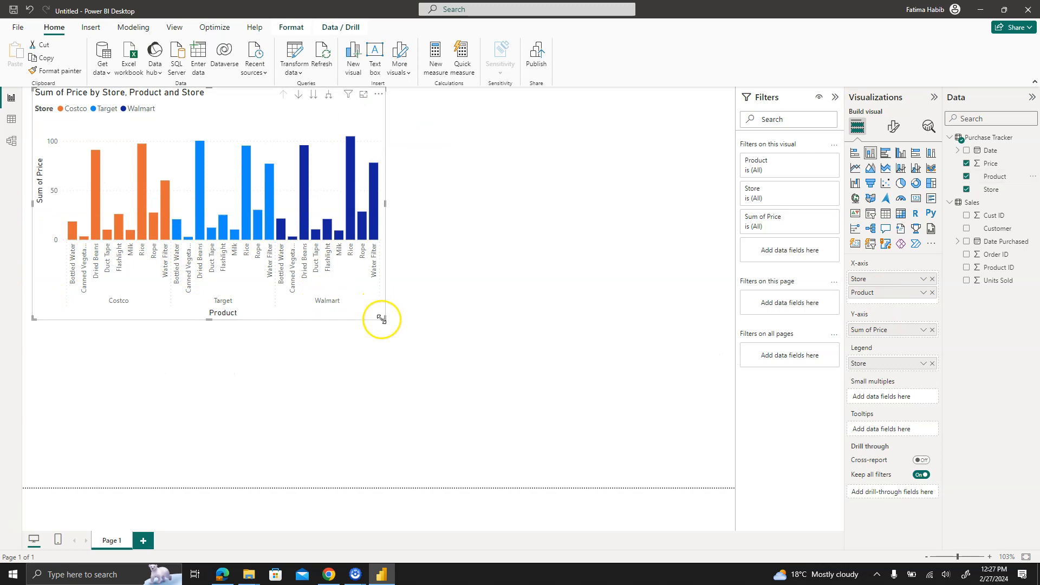
Enlarge the price chart further and drill it up to the Store level.
left_click_drag(381, 318, 439, 344)
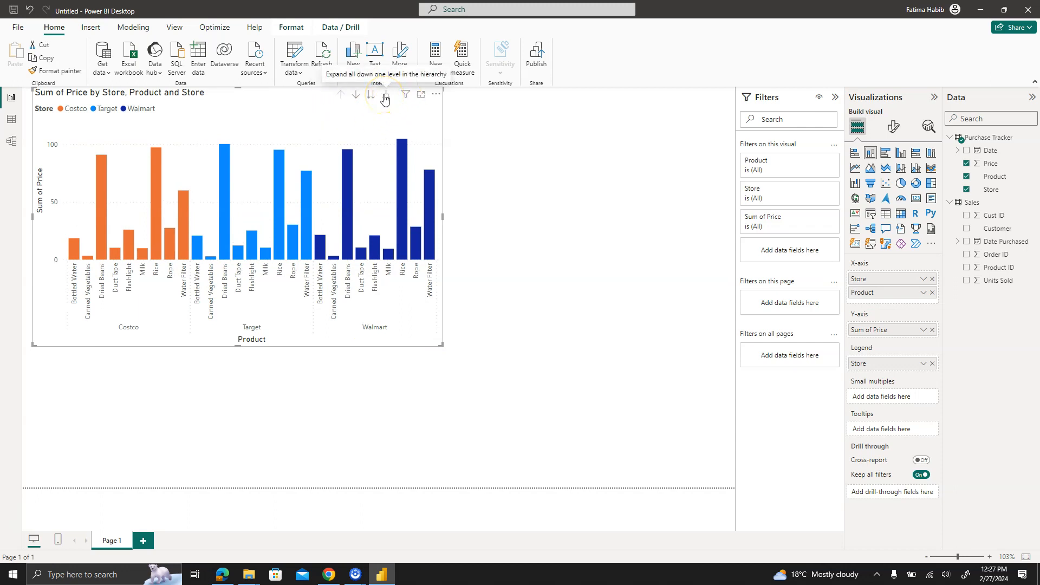
left_click(355, 95)
left_click(340, 95)
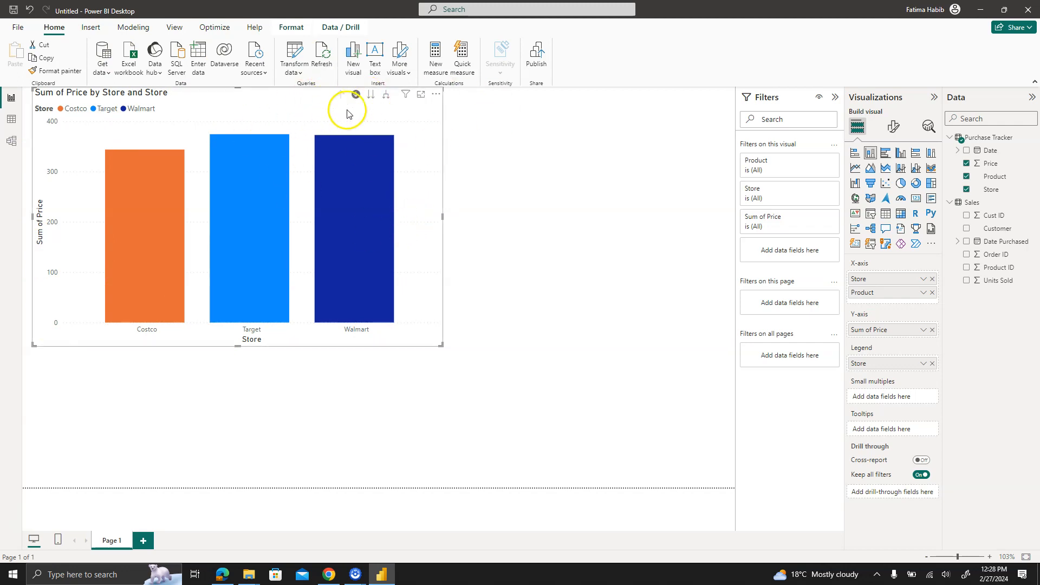
Switch the chart's Drill down mode on and off to examine how it toggles.
left_click(355, 95)
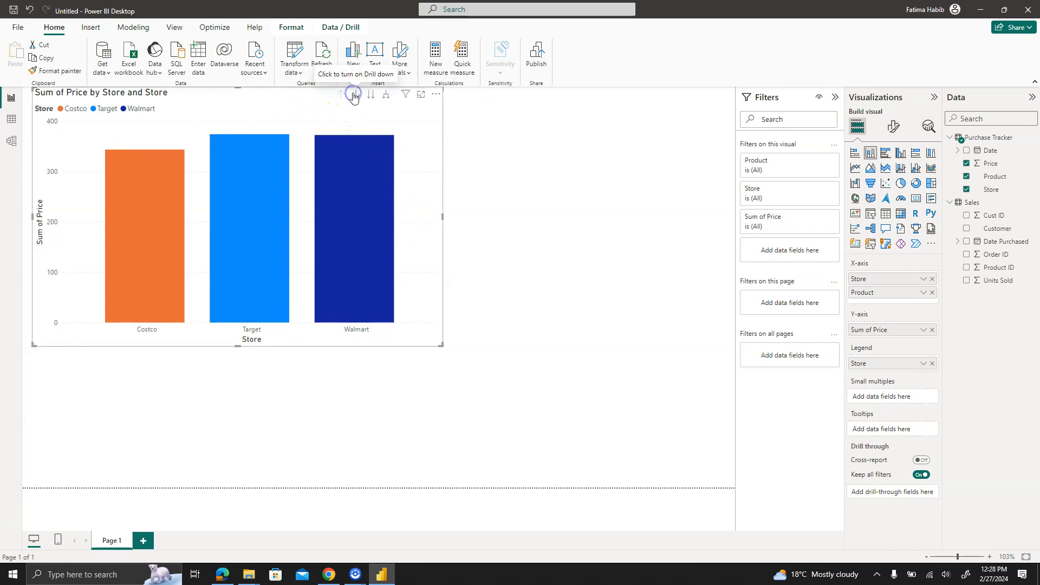
left_click(358, 97)
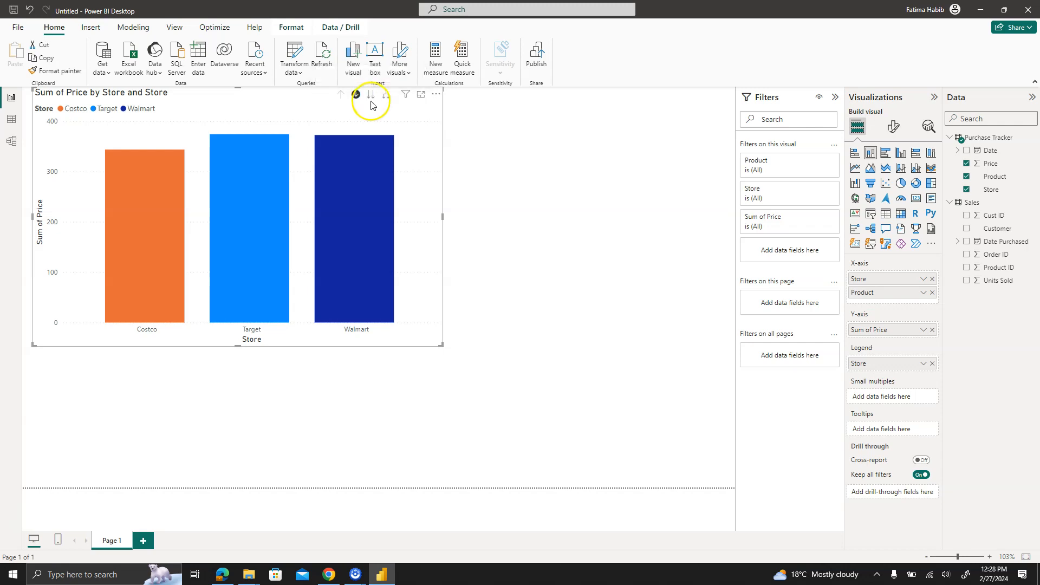
left_click(355, 94)
Examine the chart at the next hierarchy level and with all stores expanded by product, returning to the Store level each time.
left_click(372, 95)
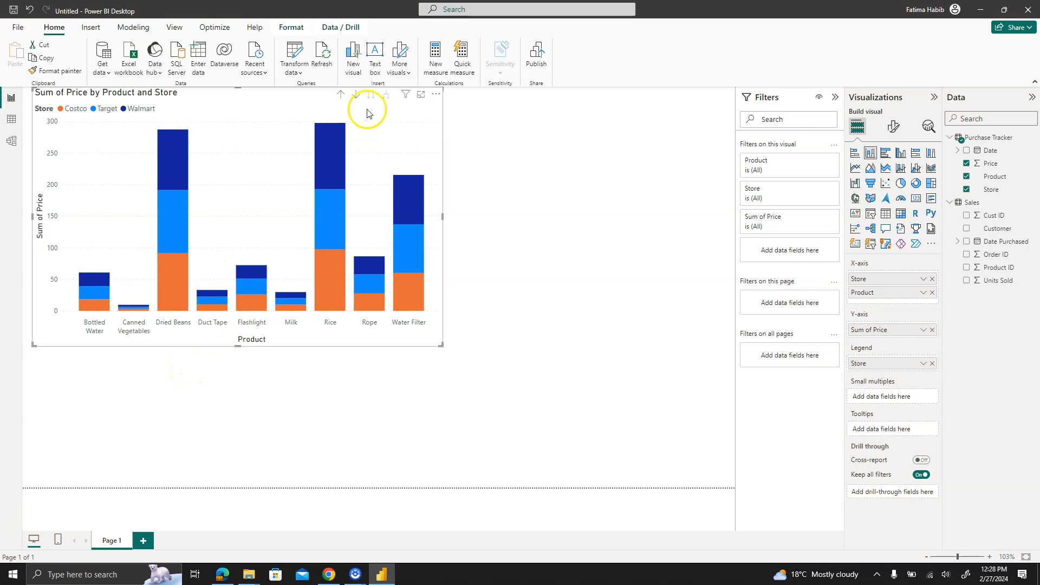
left_click(341, 95)
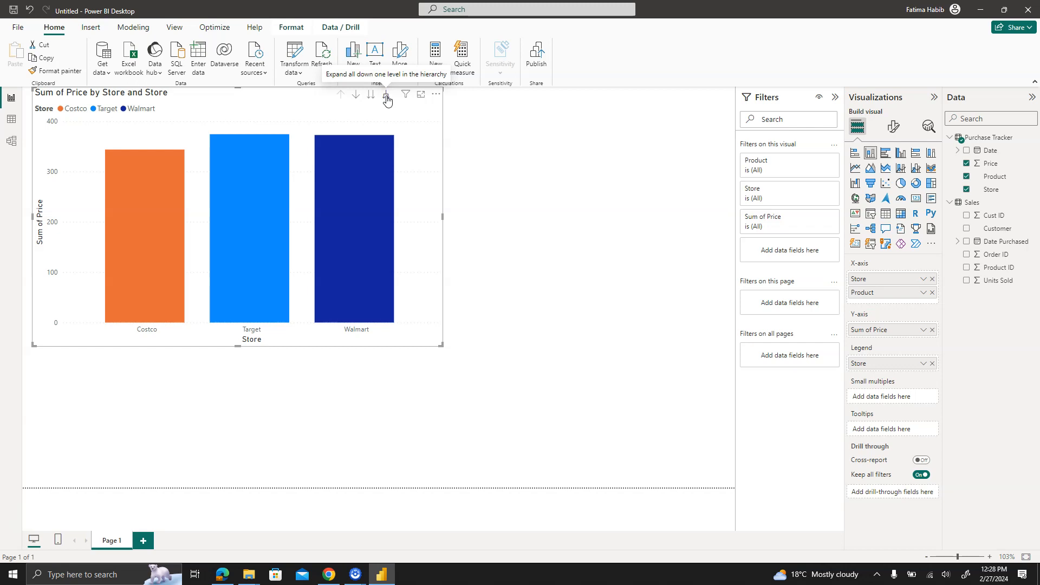
left_click(386, 96)
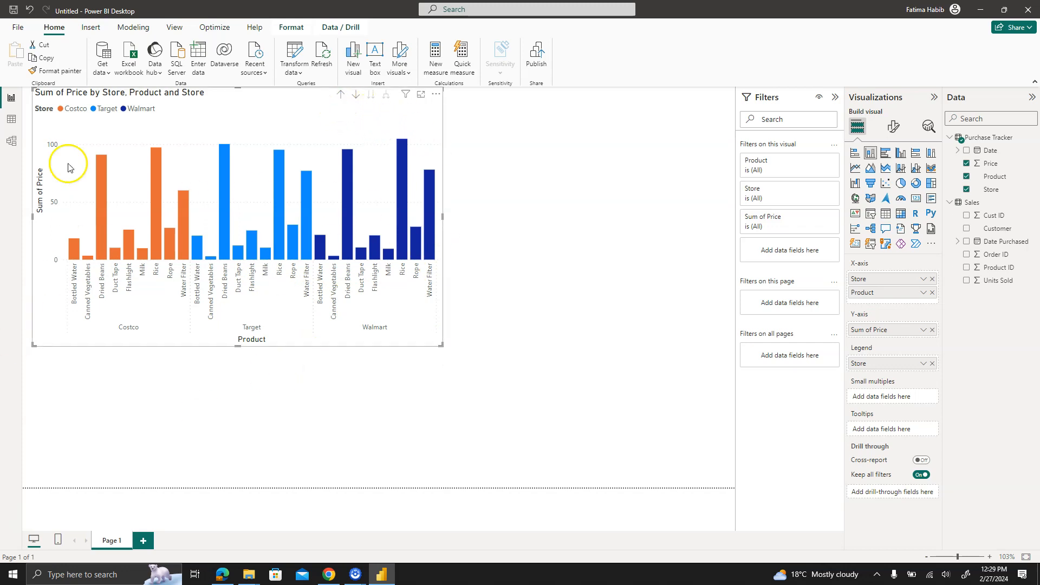
left_click(341, 97)
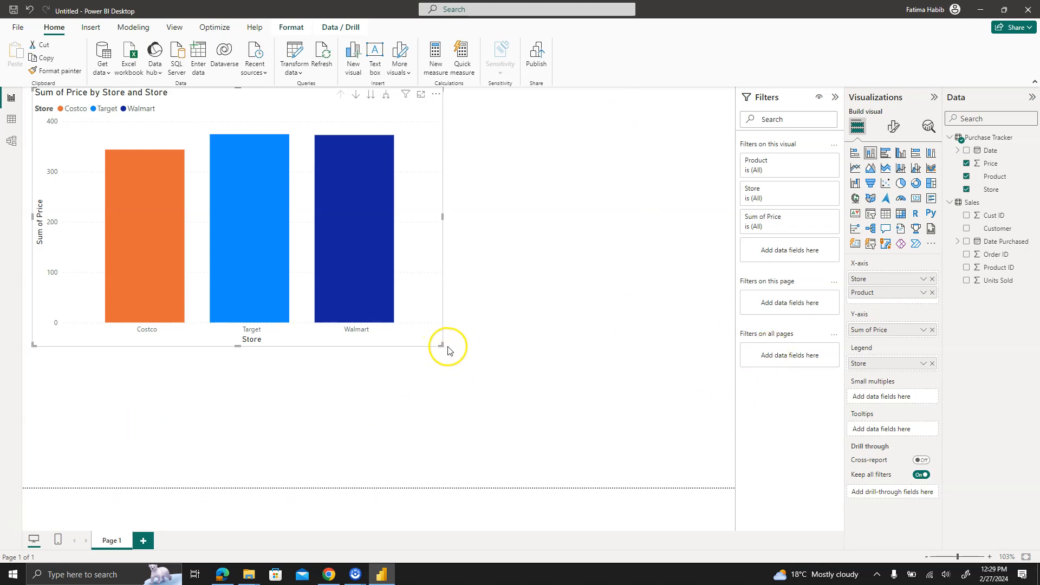
Shrink the price by store chart to free up space beneath it on the page.
left_click_drag(443, 345, 290, 256)
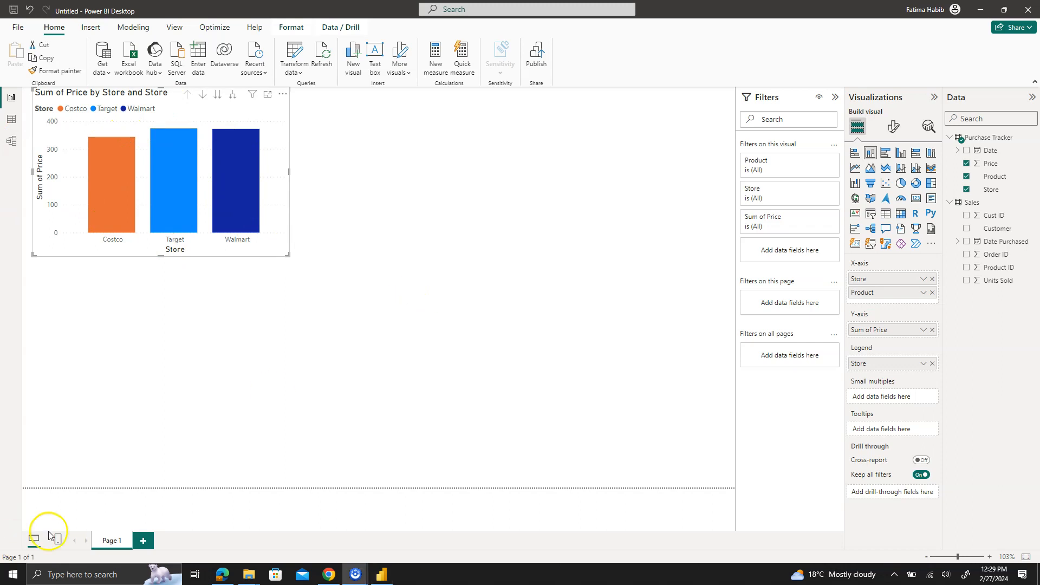
left_click(318, 365)
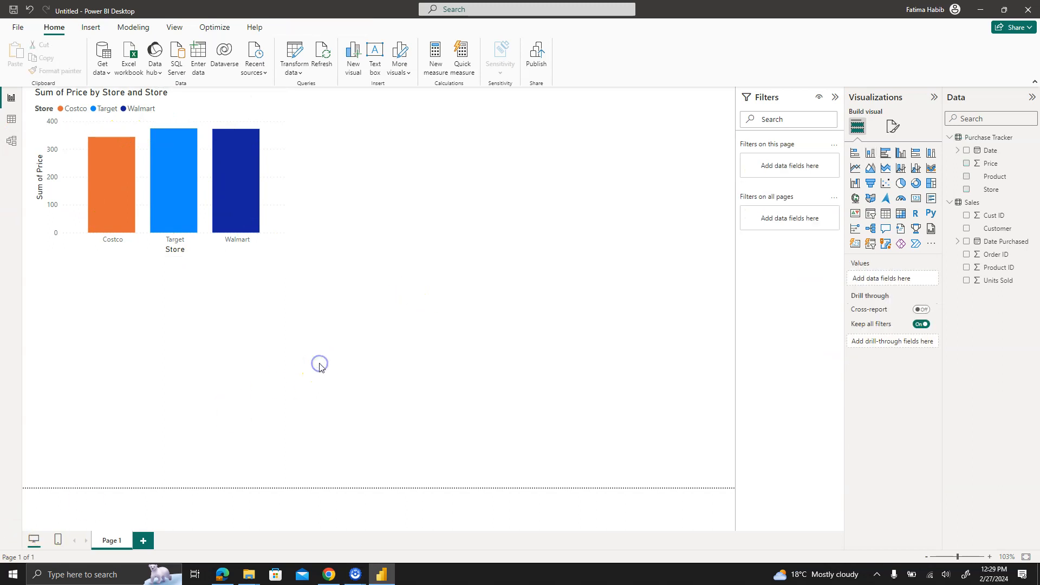
Add a clustered bar chart of Sales Units Sold by Customer beneath the price chart, with Customer also as the legend.
left_click(871, 154)
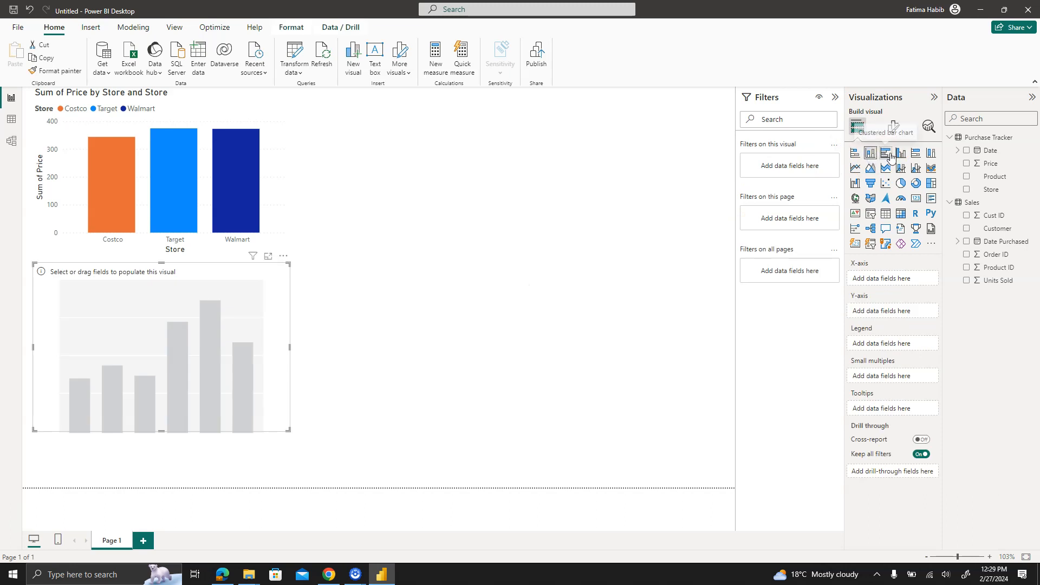
left_click(885, 154)
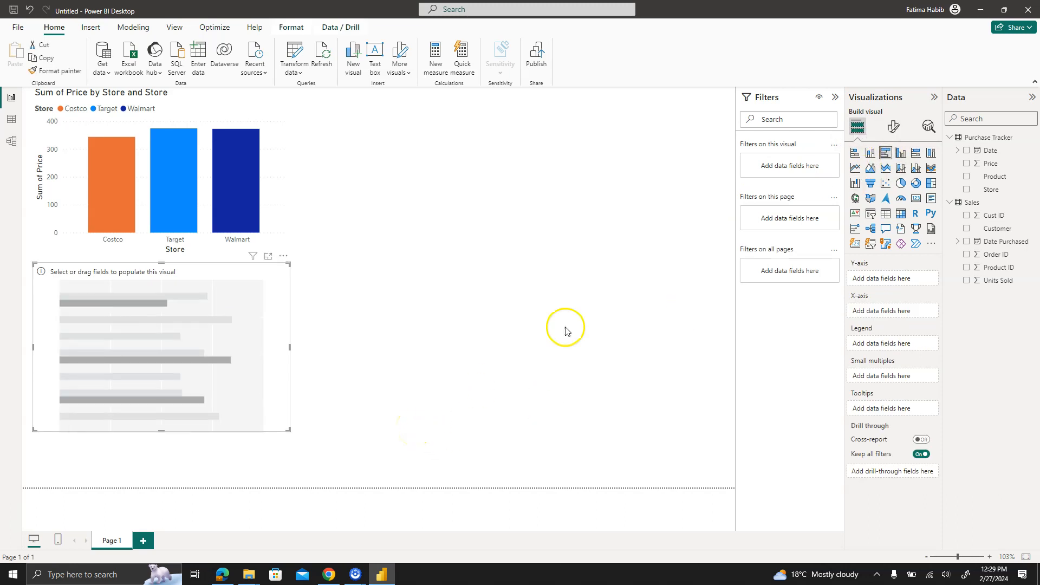
left_click(968, 233)
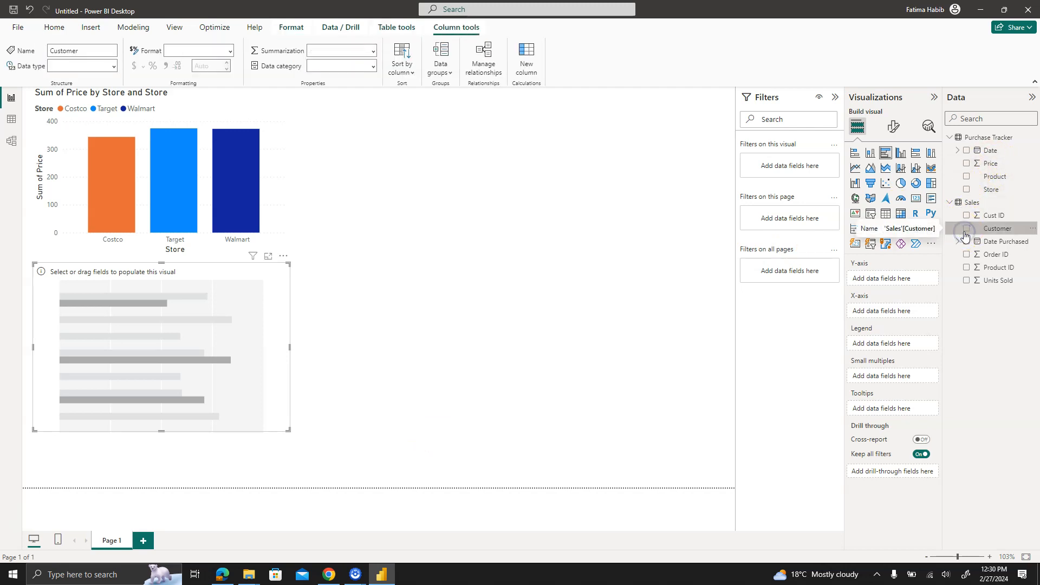
left_click(969, 231)
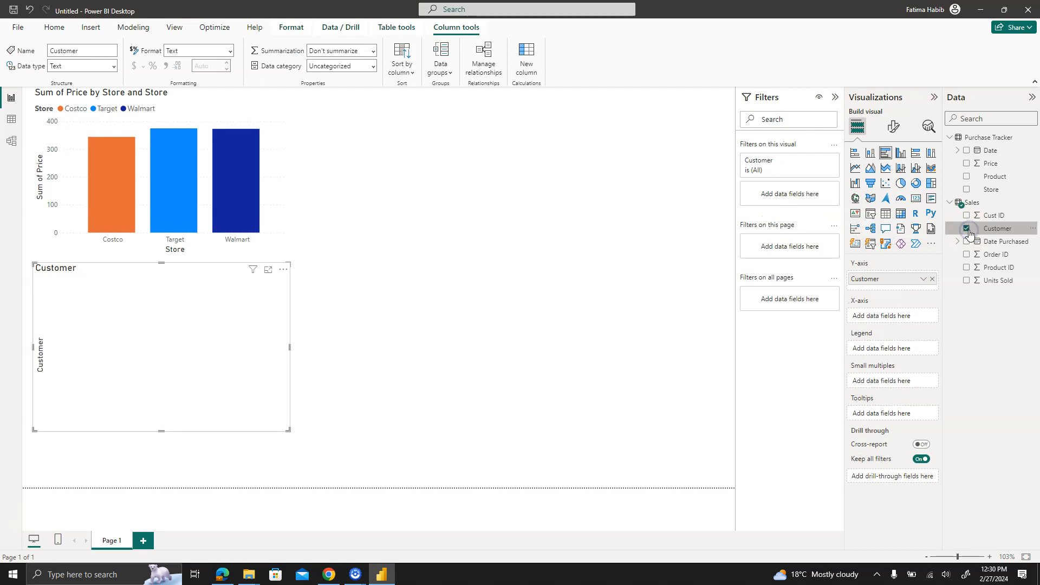
left_click(966, 281)
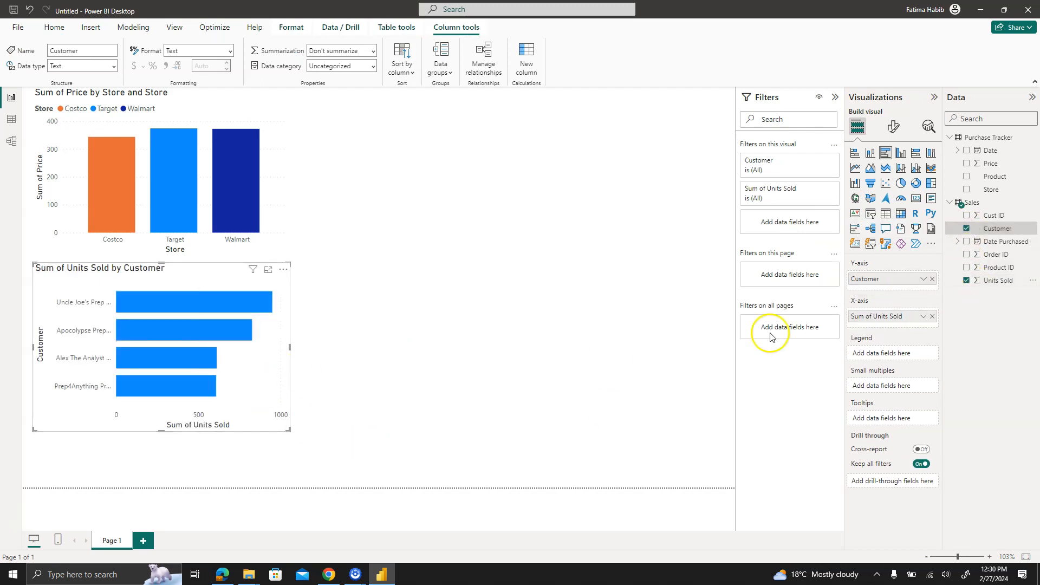
left_click_drag(1000, 229, 903, 358)
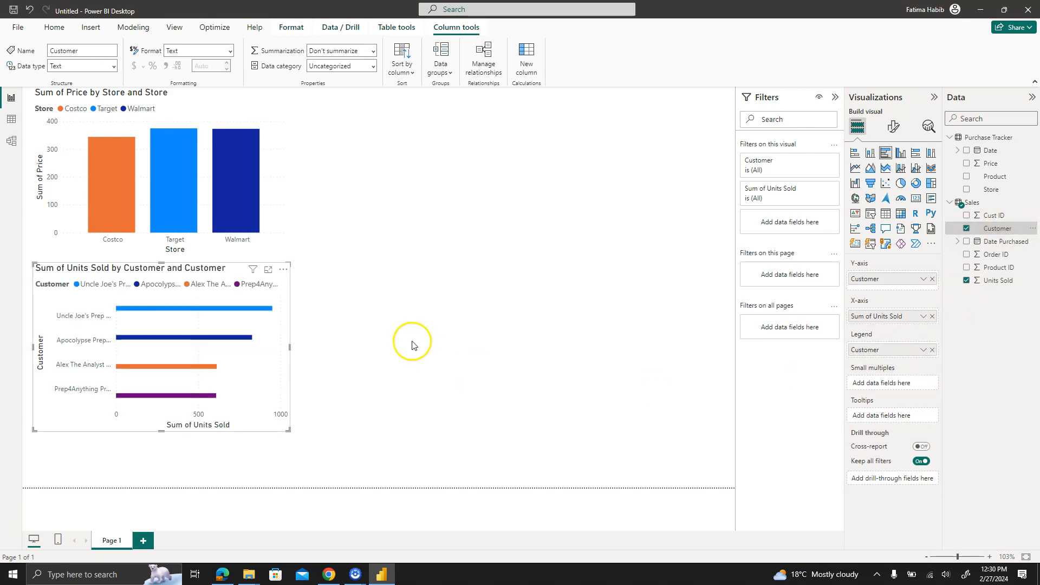
Enlarge the units-sold chart and add Order ID below Customer on its Y-axis.
left_click_drag(287, 431, 441, 476)
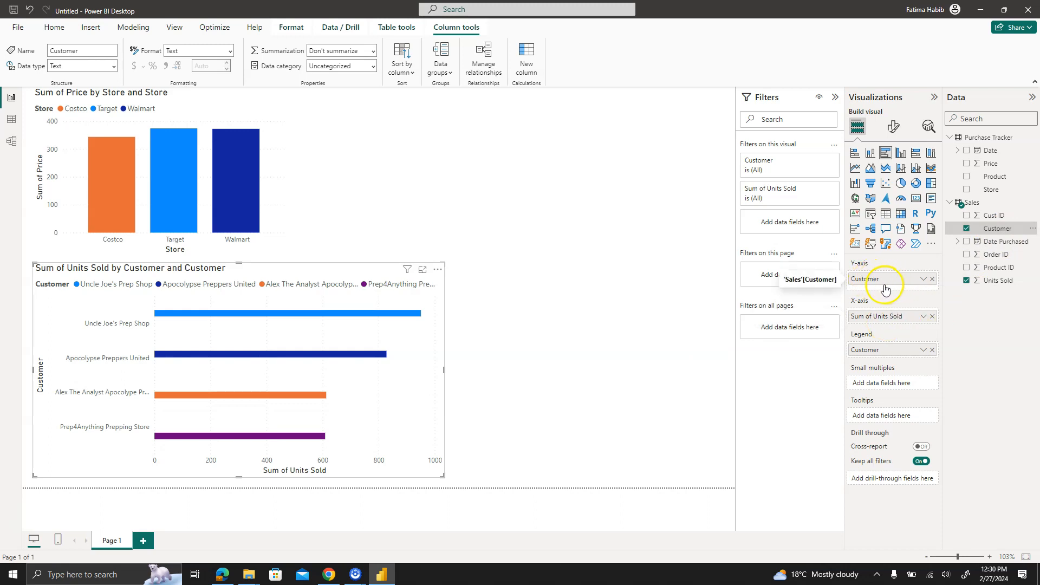
mouse_move(998, 259)
left_mouse_down()
mouse_move(903, 311)
mouse_move(902, 292)
mouse_move(860, 281)
mouse_move(1014, 257)
left_mouse_up()
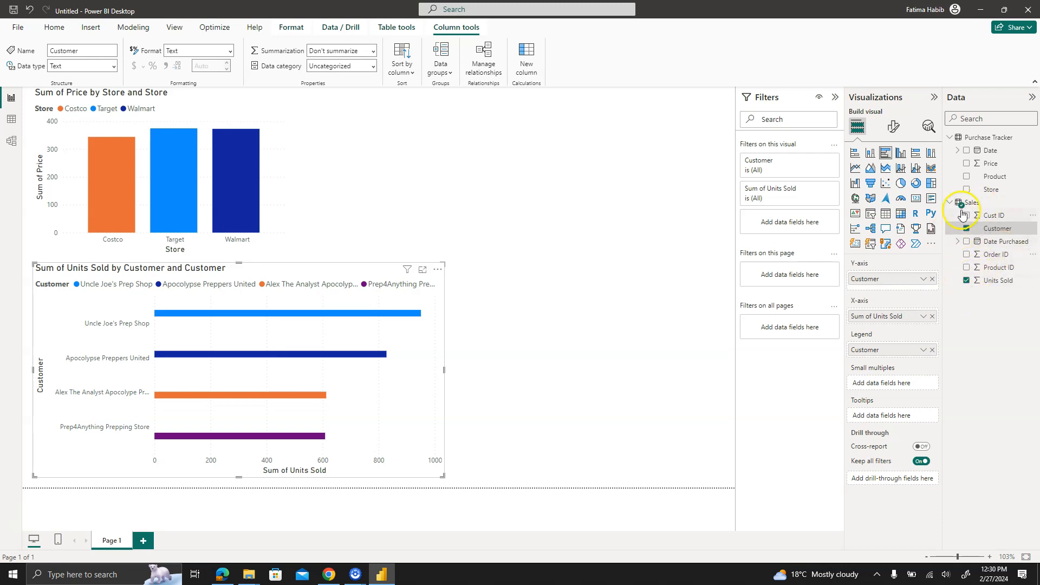
left_click_drag(996, 254, 893, 291)
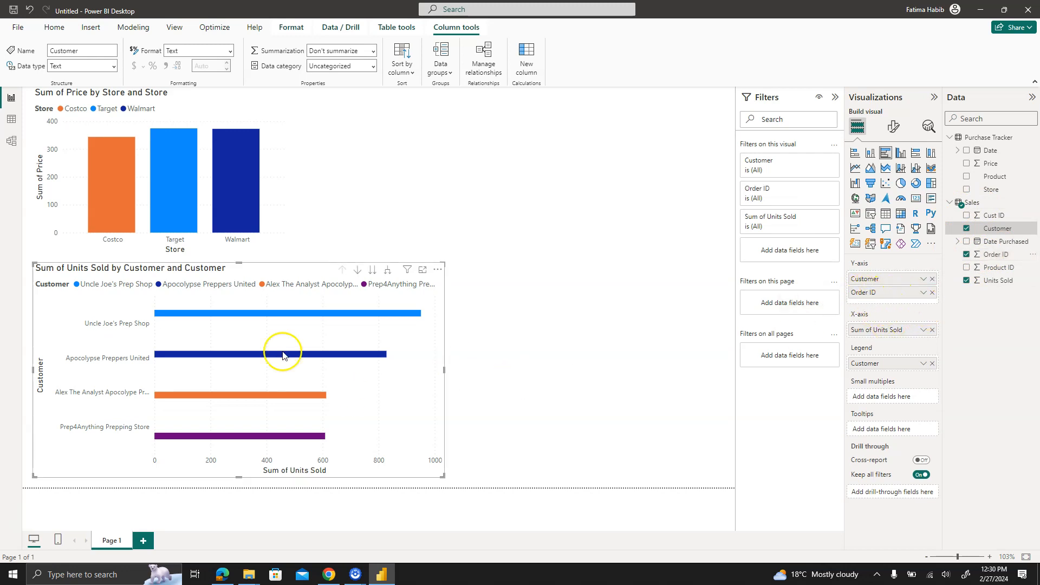
Take the units-sold chart down to the Order ID level and enlarge it to nearly fill the page.
left_click(358, 271)
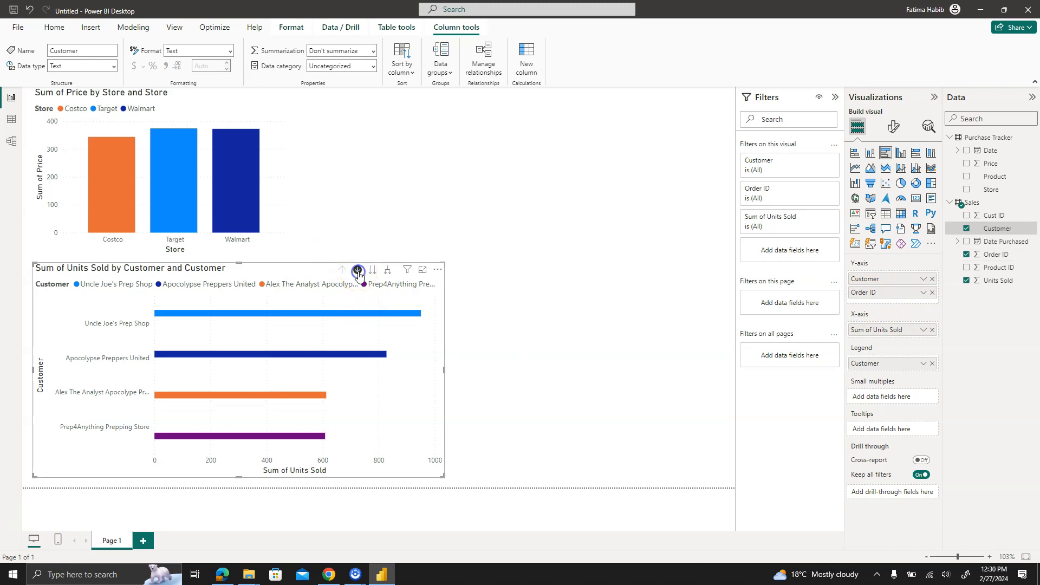
left_click(357, 271)
left_click(373, 271)
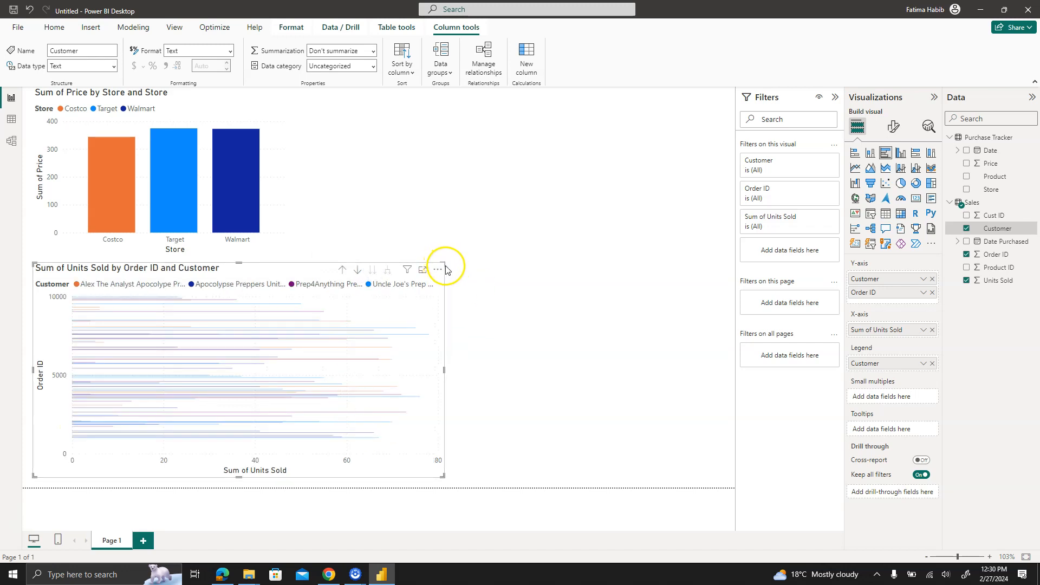
left_click_drag(444, 263, 551, 237)
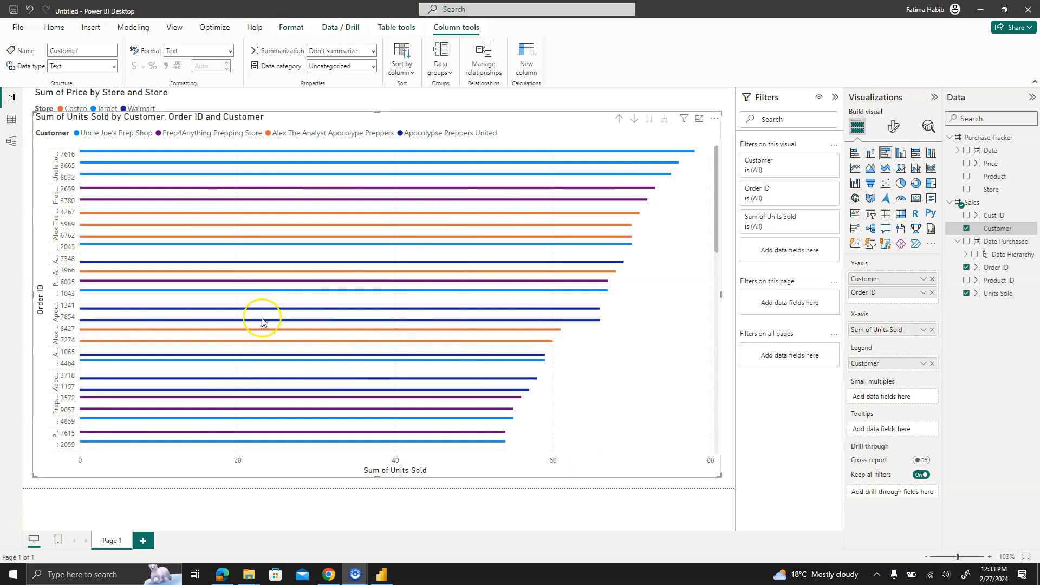
Delete the customer units-sold chart and create a new blank report.
mouse_move(240, 268)
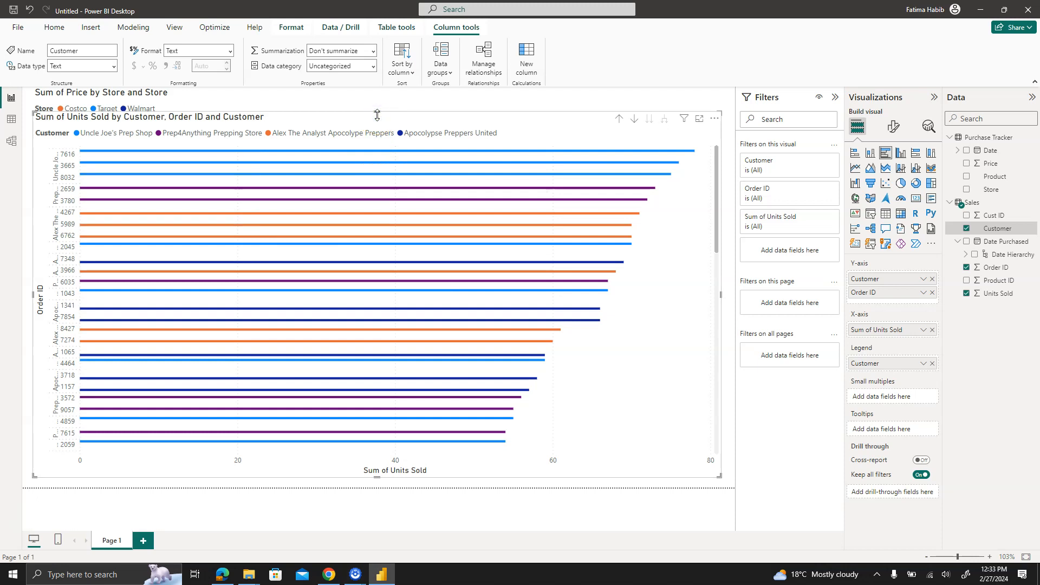
key("Delete")
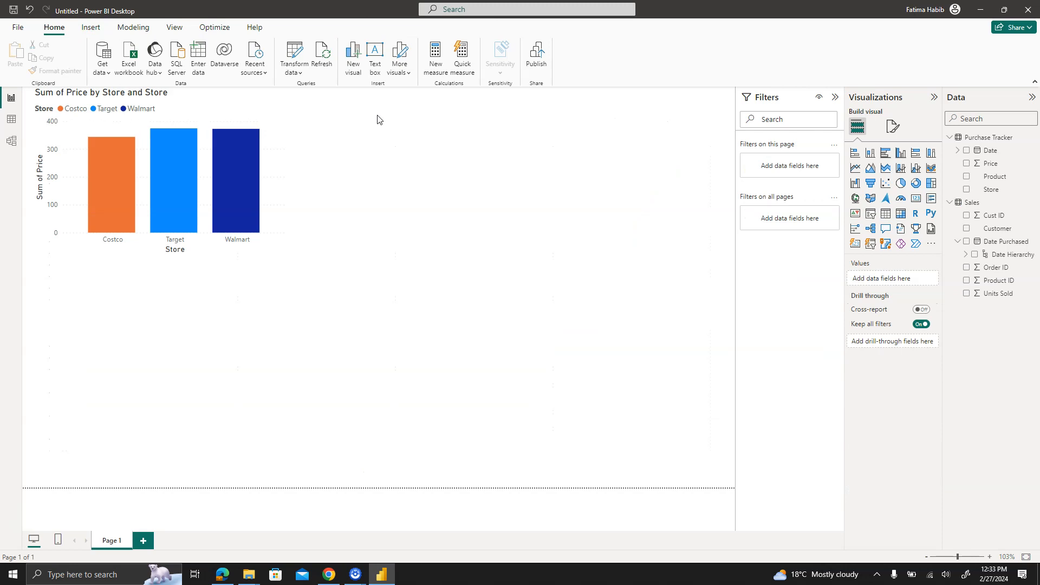
left_click(28, 504)
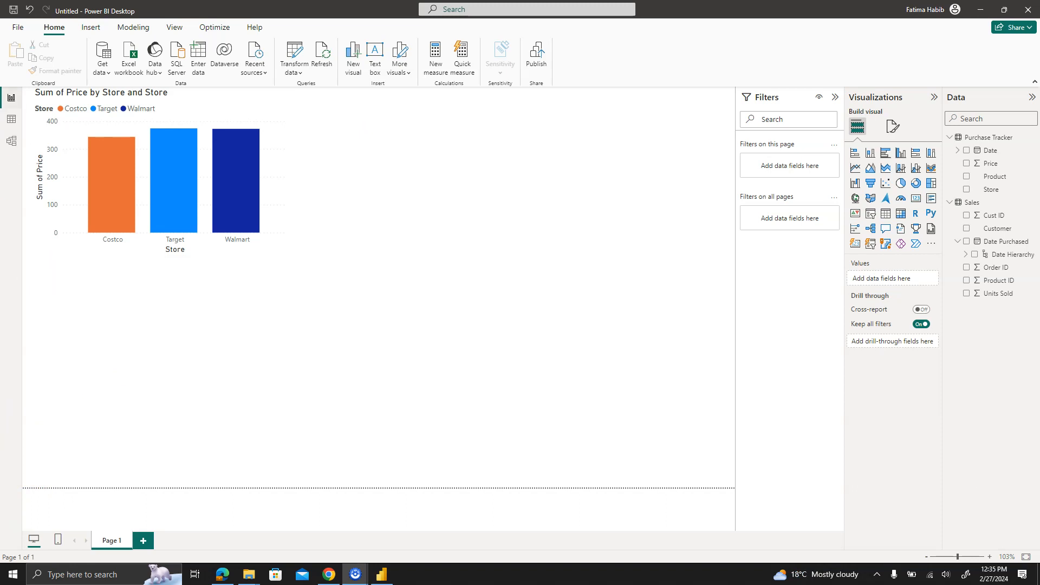
left_click(18, 27)
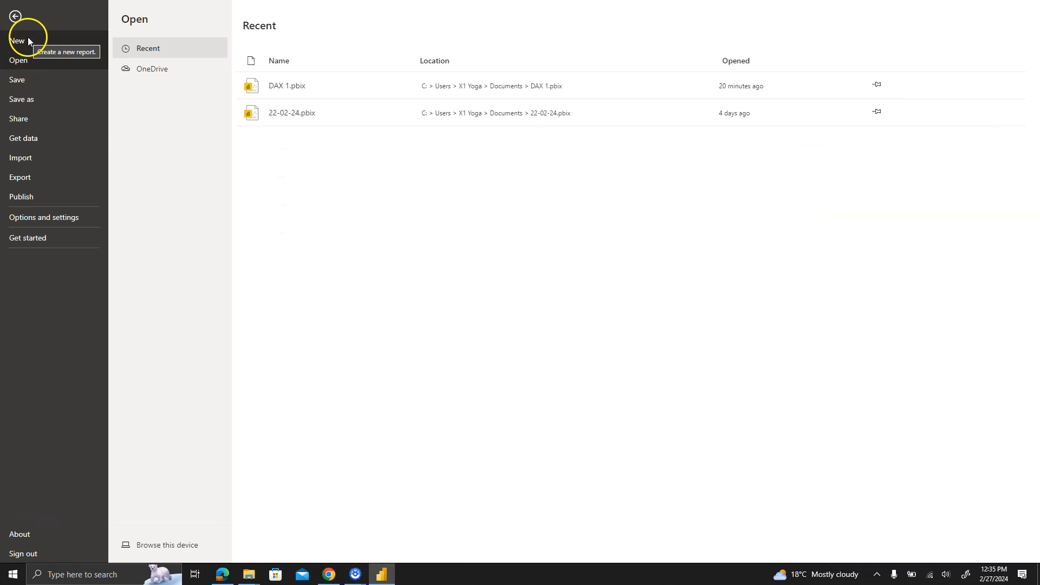
left_click(28, 38)
left_click(144, 198)
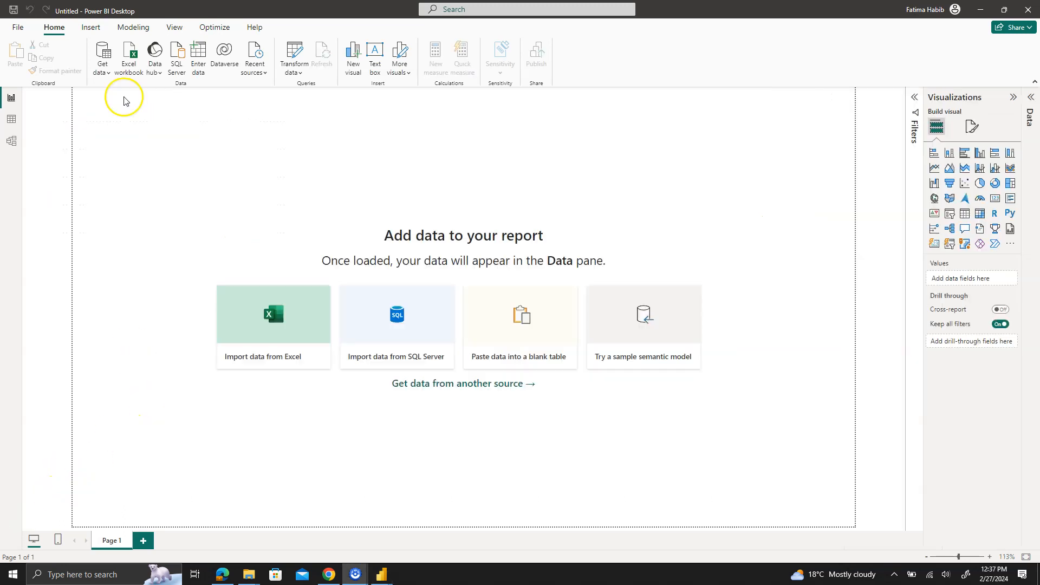
Load the Sales, Customer Information and Store sheets from the Food Storage - Conditional Formatting Tutorial Excel workbook.
left_click(130, 66)
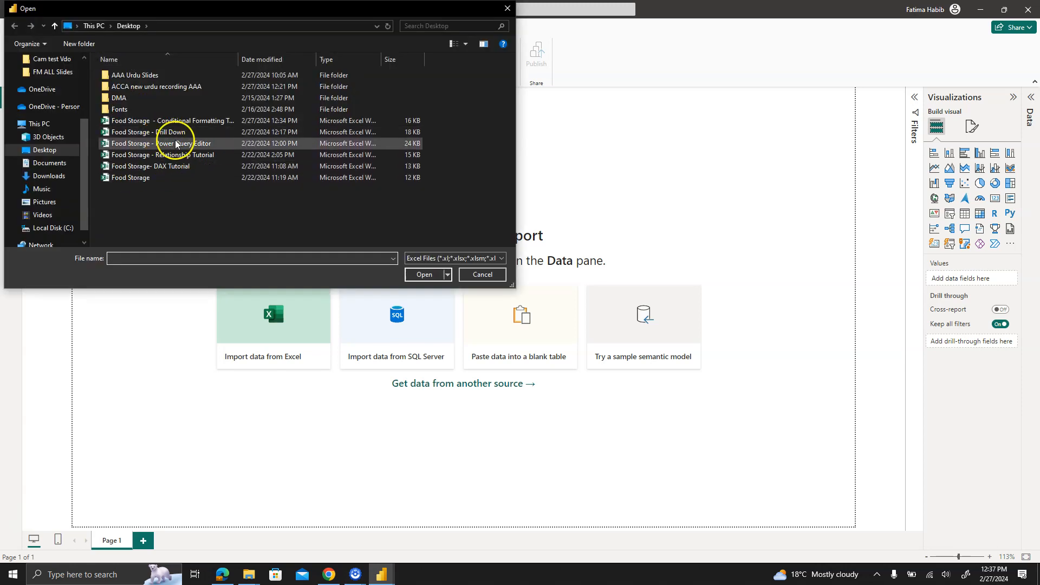
double_click(181, 121)
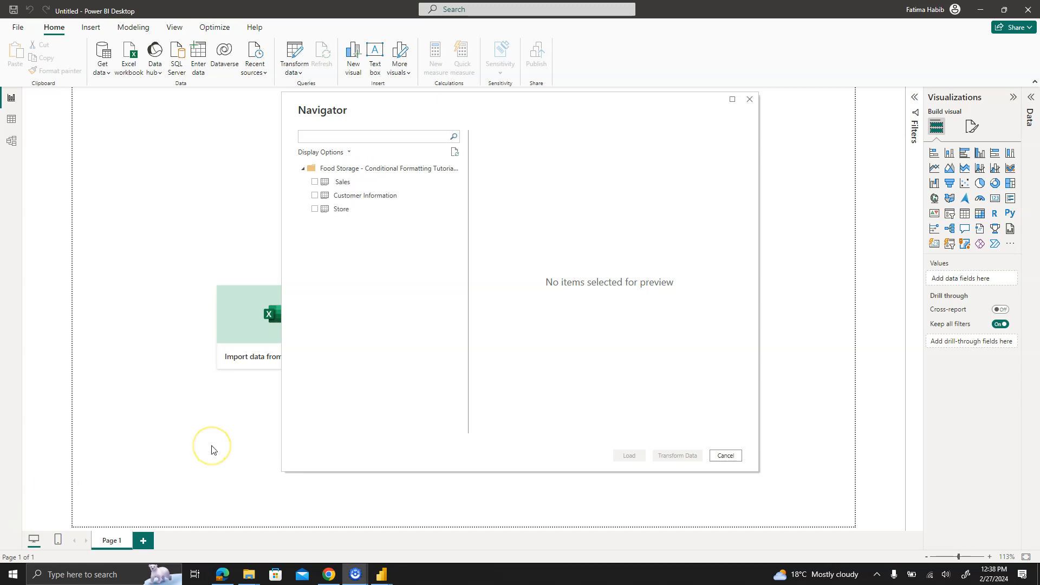
left_click(314, 182)
left_click(315, 195)
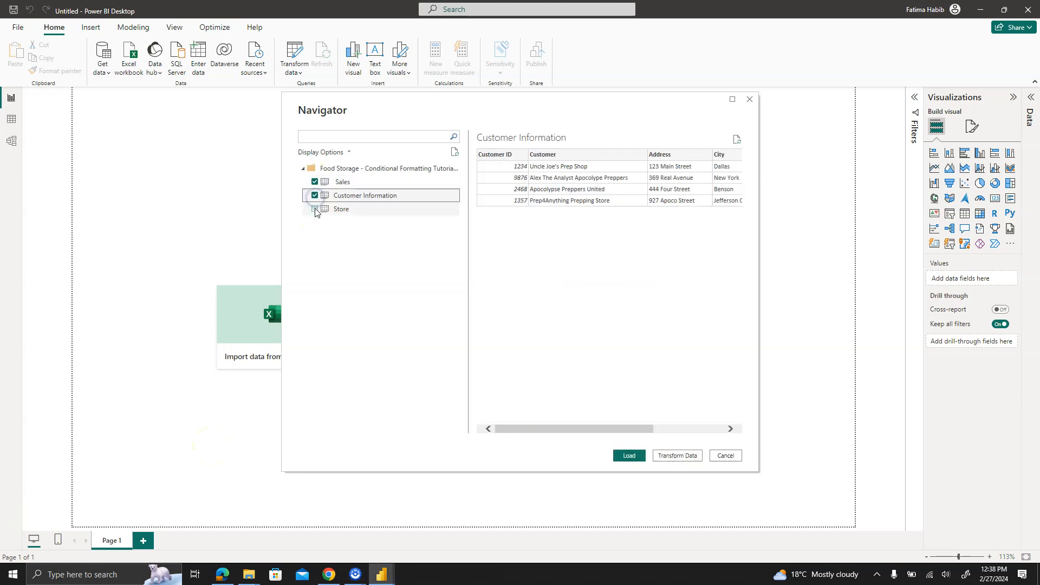
left_click(315, 209)
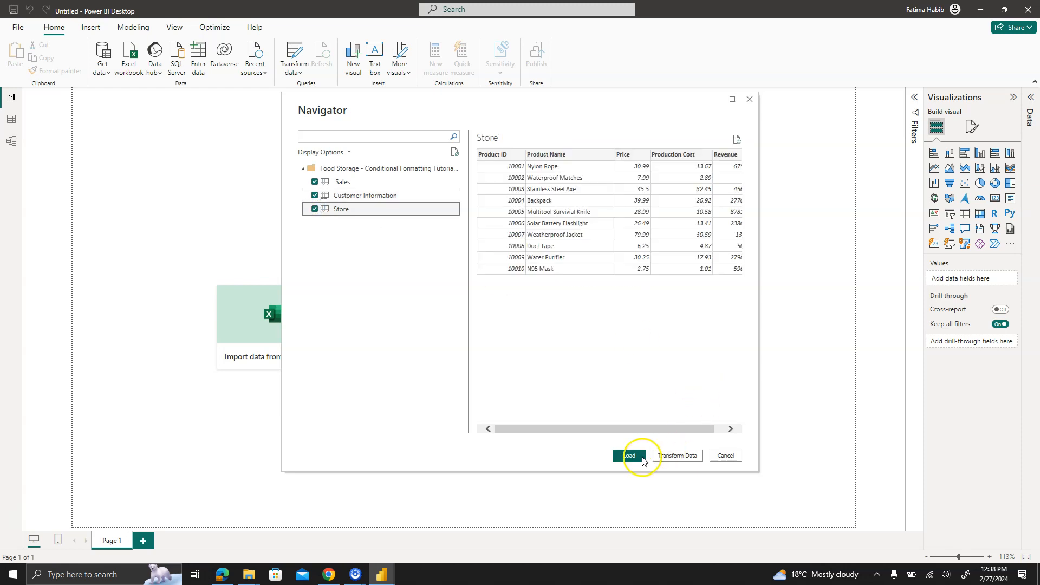
left_click(631, 455)
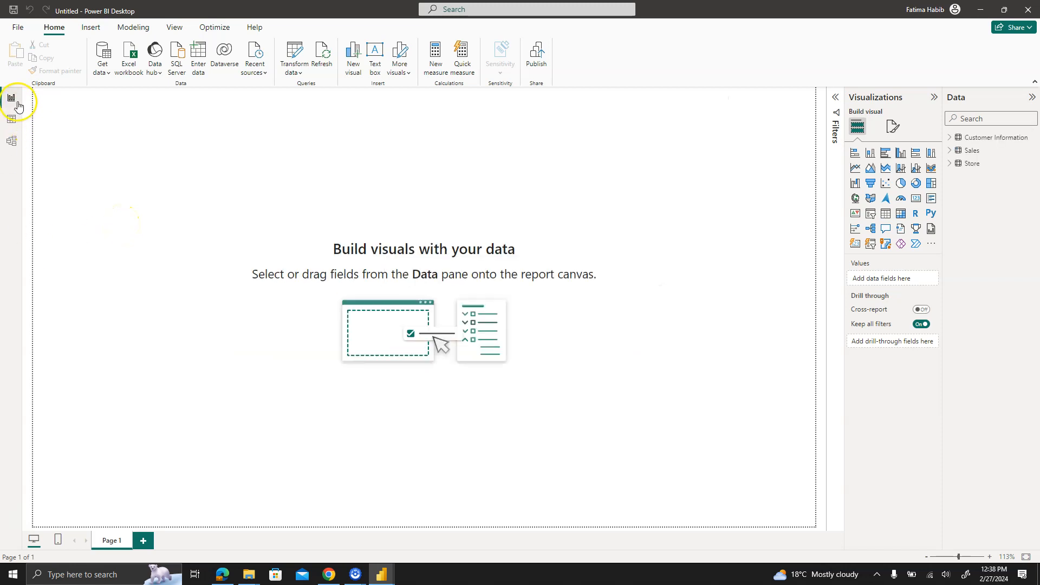
Examine the loaded data in Table view, including the fields of the Customer Information, Sales and Store tables.
left_click(10, 121)
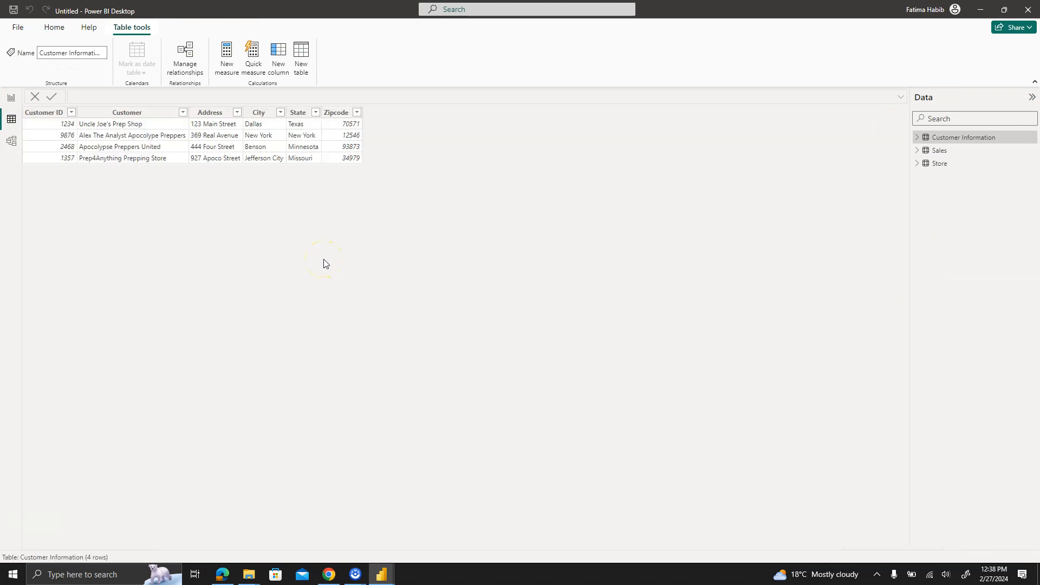
left_click(918, 139)
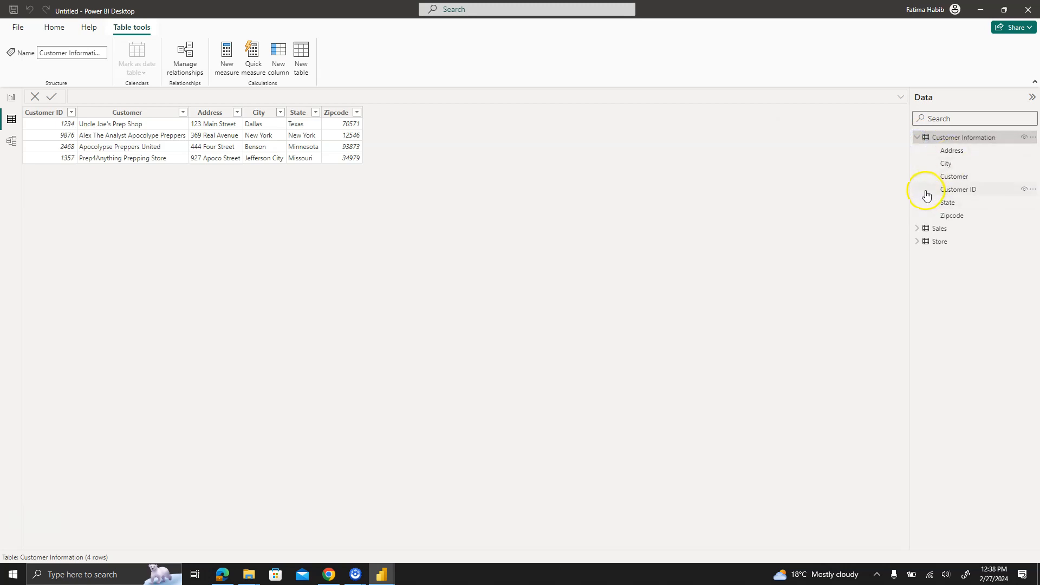
left_click(921, 227)
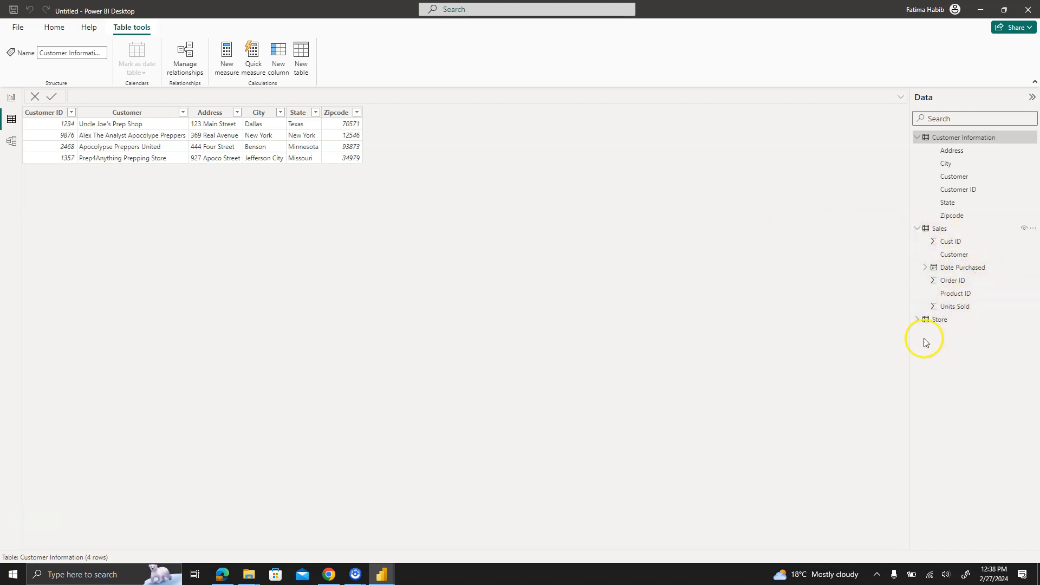
left_click(921, 322)
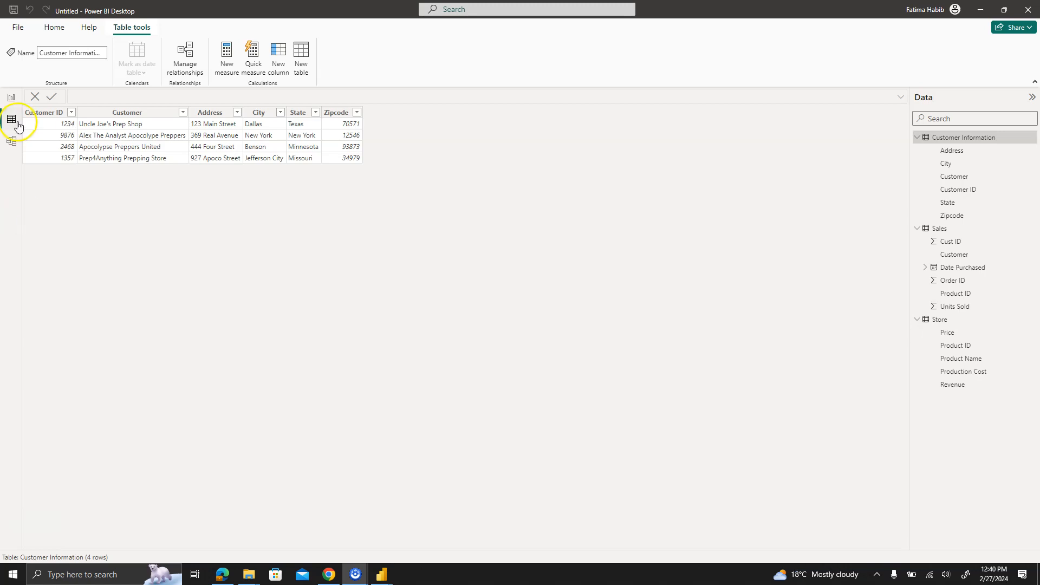
Build a table visual on the report page with Product ID from Sales and Product Name and Price from Store.
left_click(11, 101)
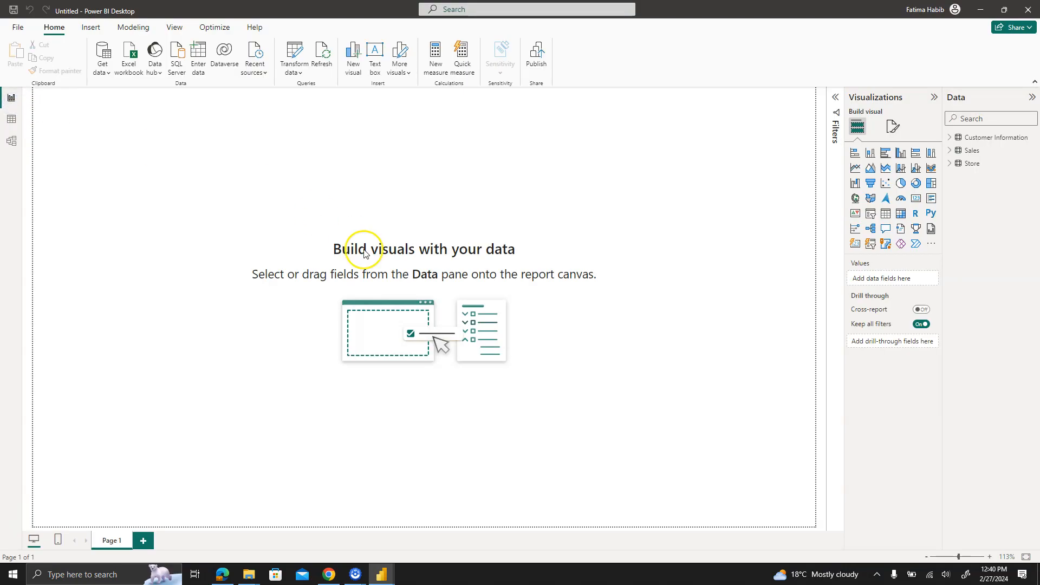
left_click(950, 142)
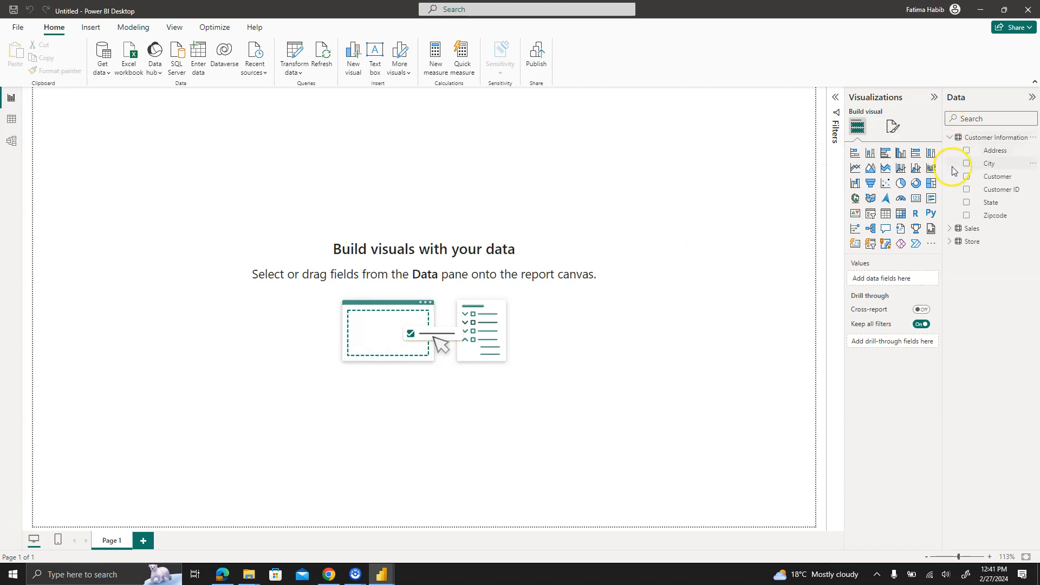
left_click(950, 228)
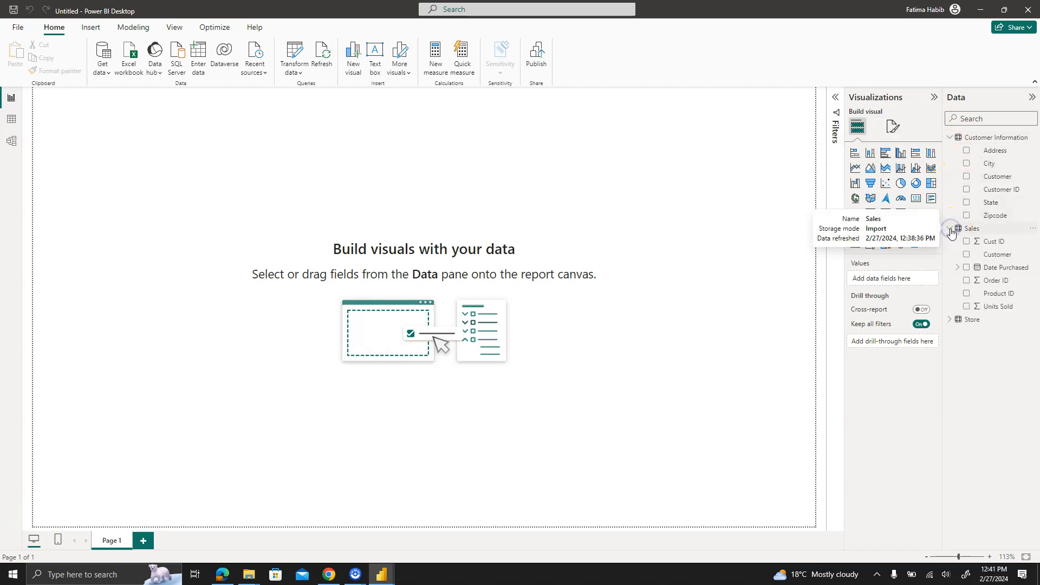
left_click(975, 294)
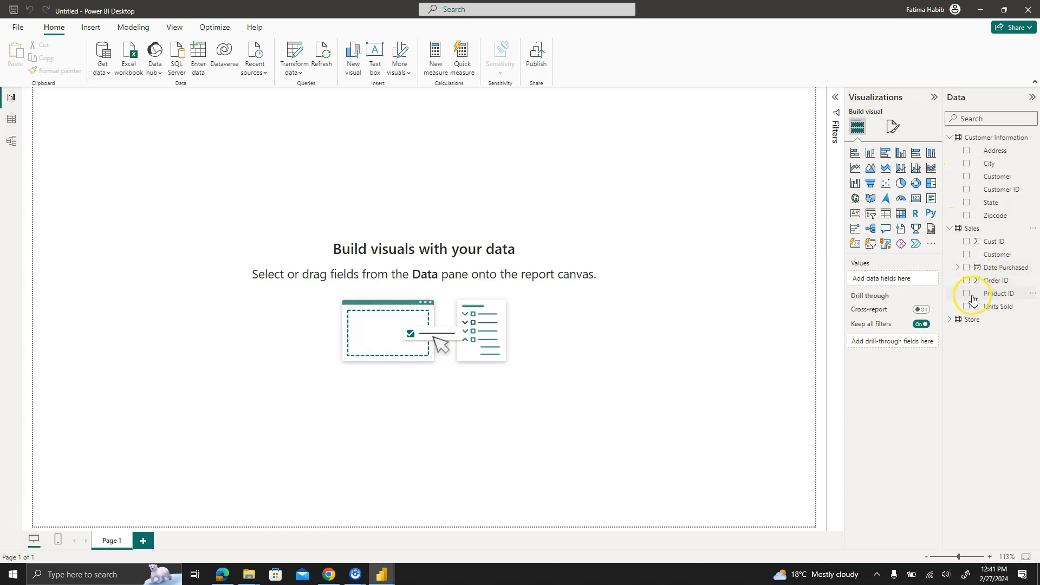
left_click(952, 321)
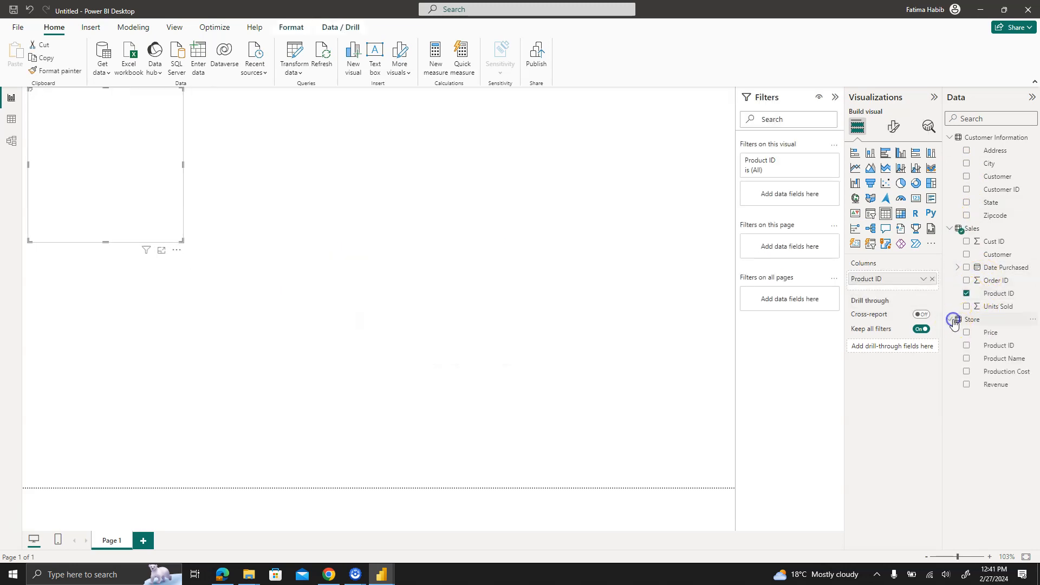
left_click(966, 361)
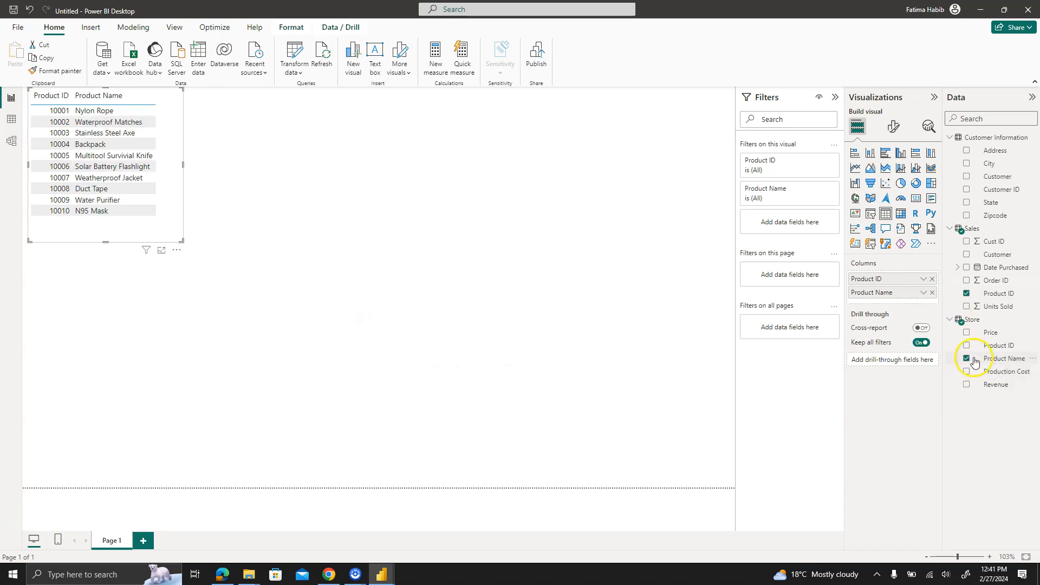
left_click(966, 333)
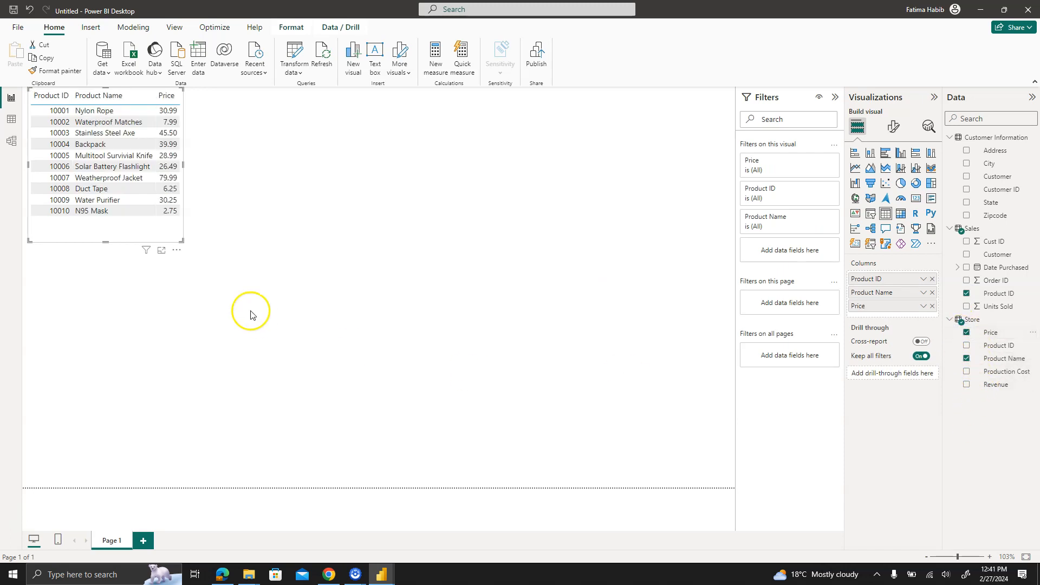
Widen the product table visual and open the background color conditional formatting for the Price column.
left_click_drag(184, 239, 261, 246)
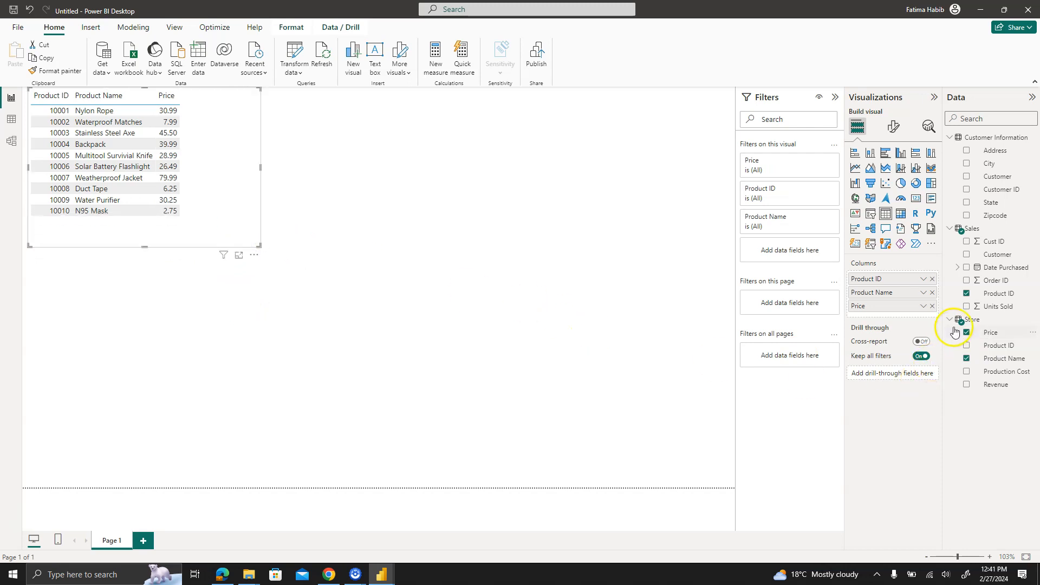
right_click(894, 309)
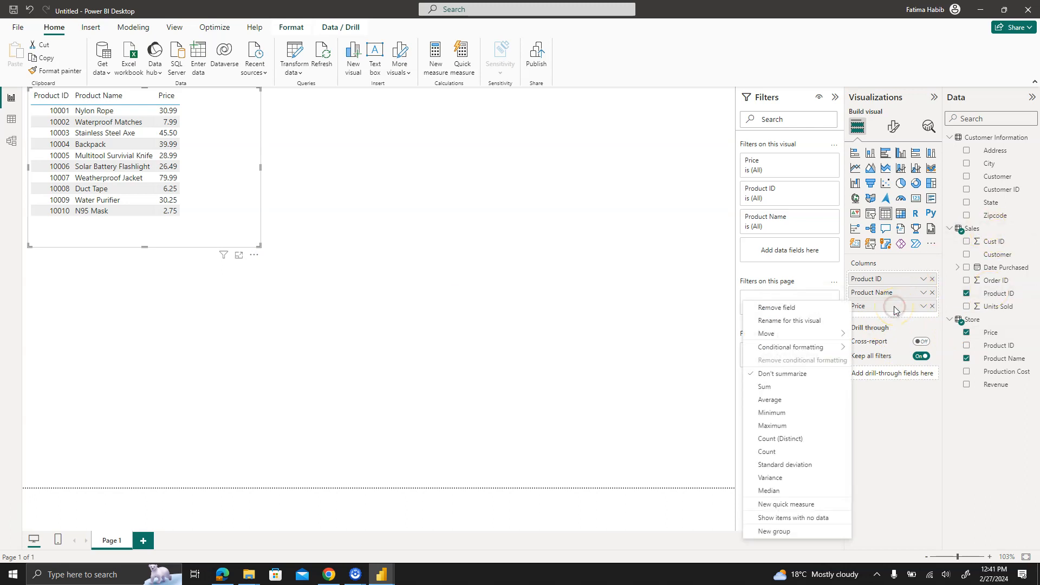
mouse_move(818, 349)
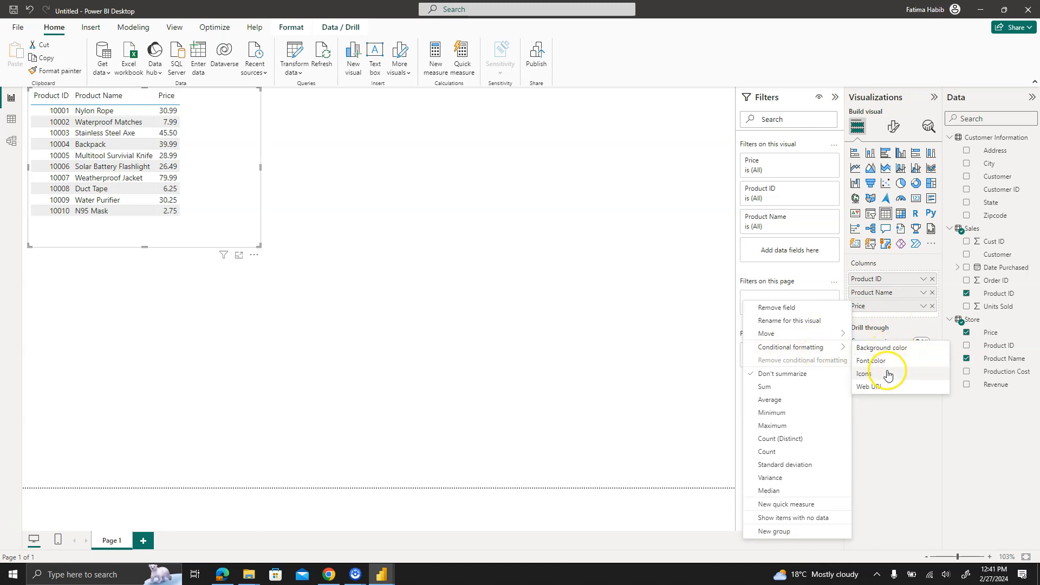
left_click(902, 349)
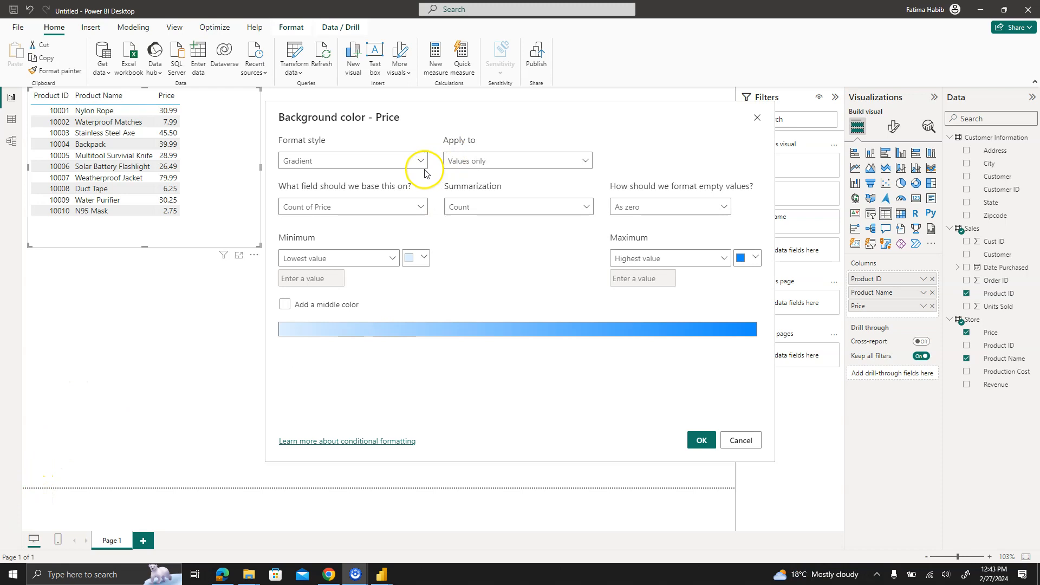
Examine the available format styles and the minimum and maximum color choices for the Price background gradient.
left_click(423, 169)
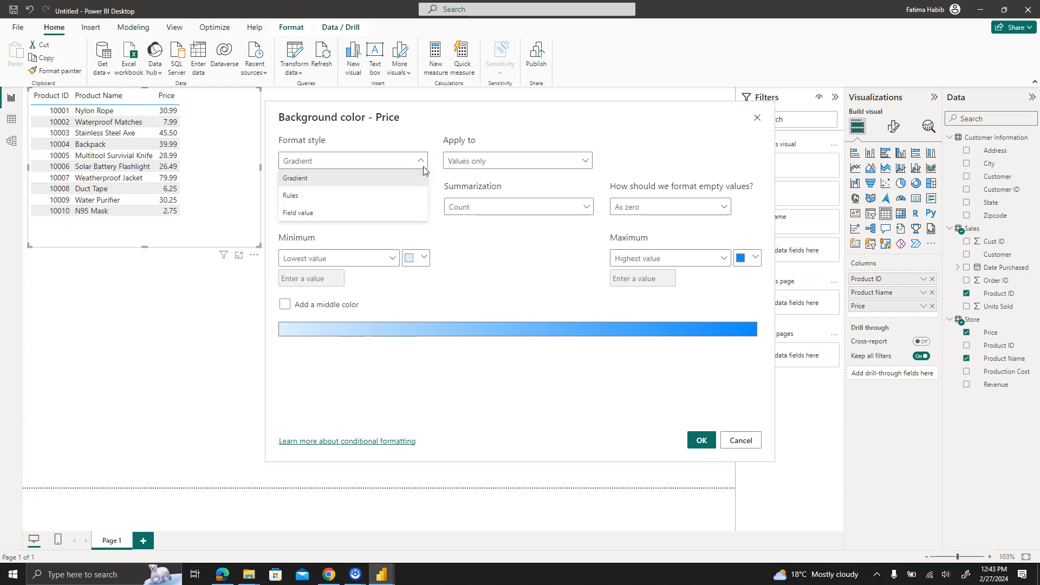
left_click(469, 300)
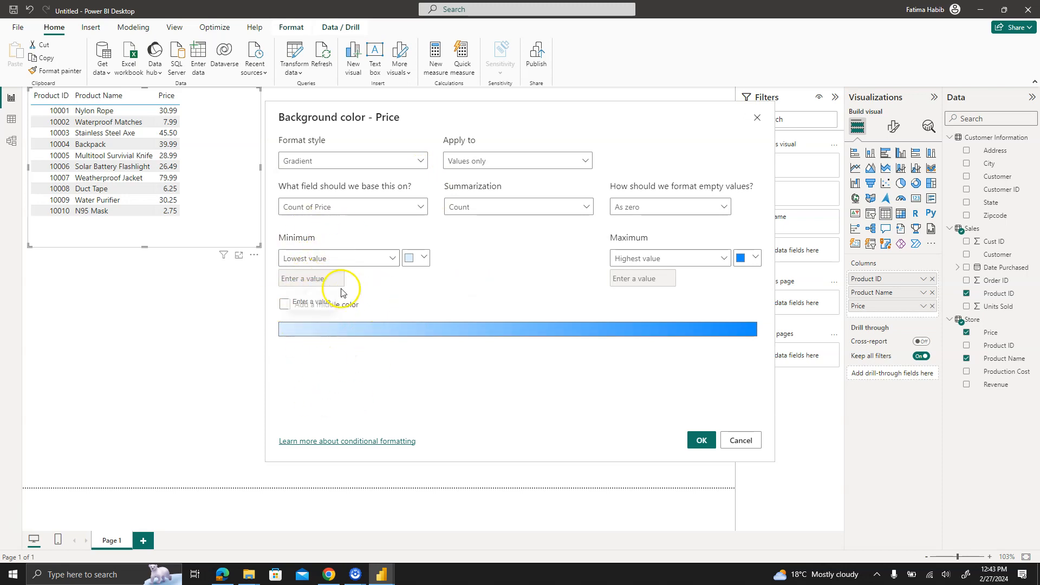
left_click(423, 258)
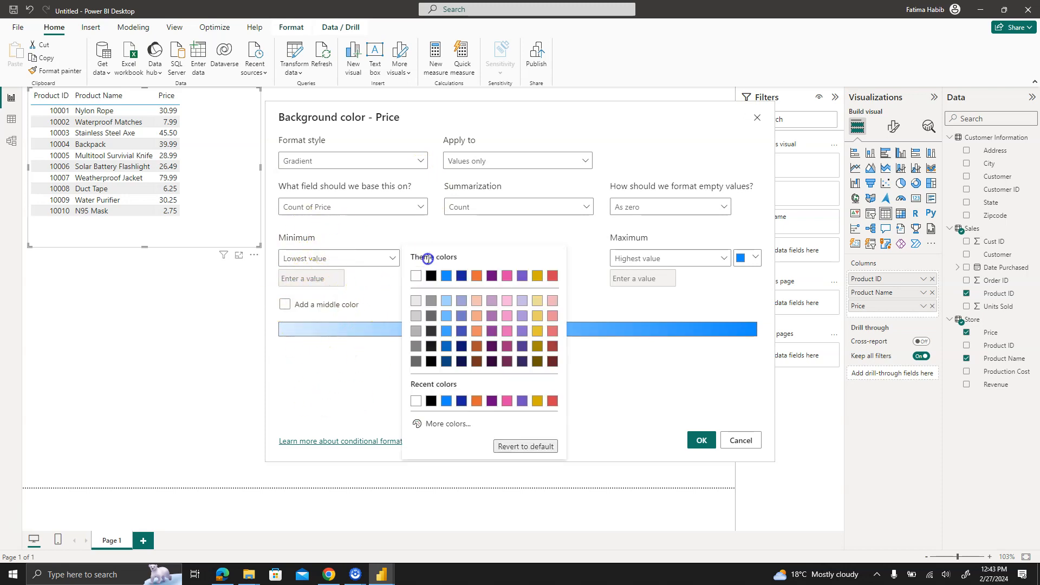
left_click(409, 218)
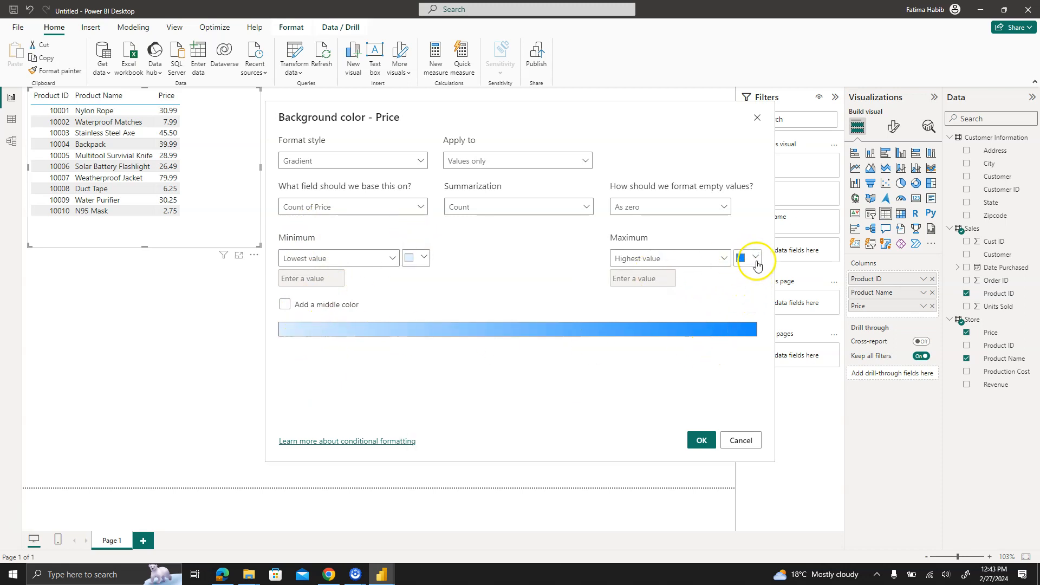
left_click(756, 260)
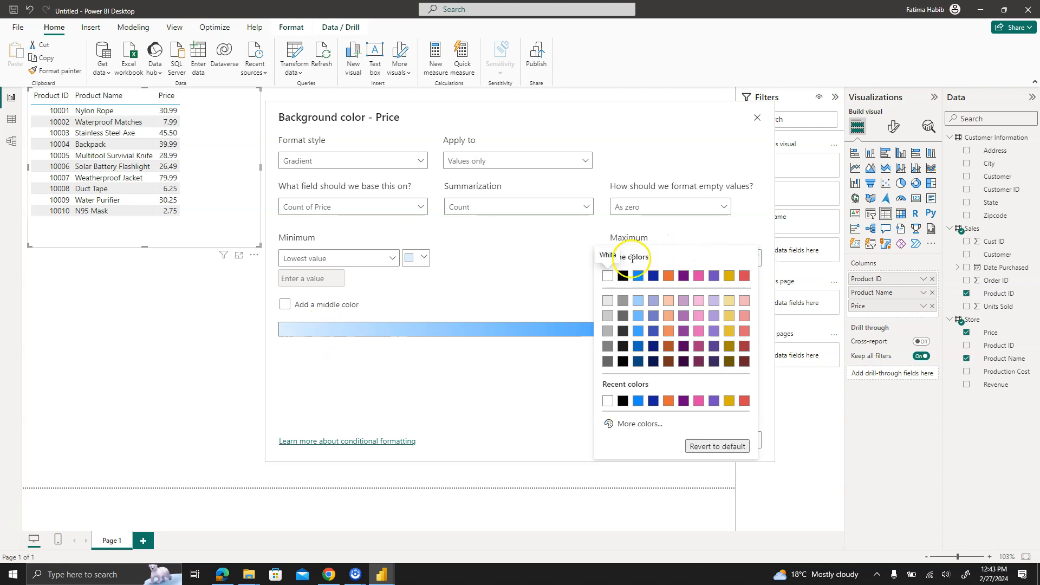
left_click(493, 286)
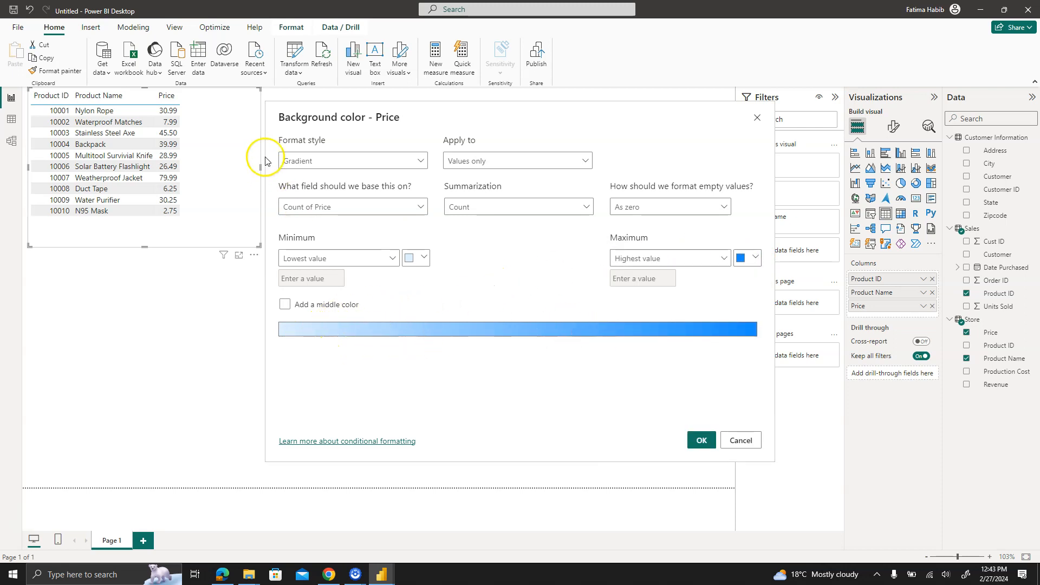
Switch the format style to Rules and examine the rule's comparison operators and color choices.
left_click(345, 163)
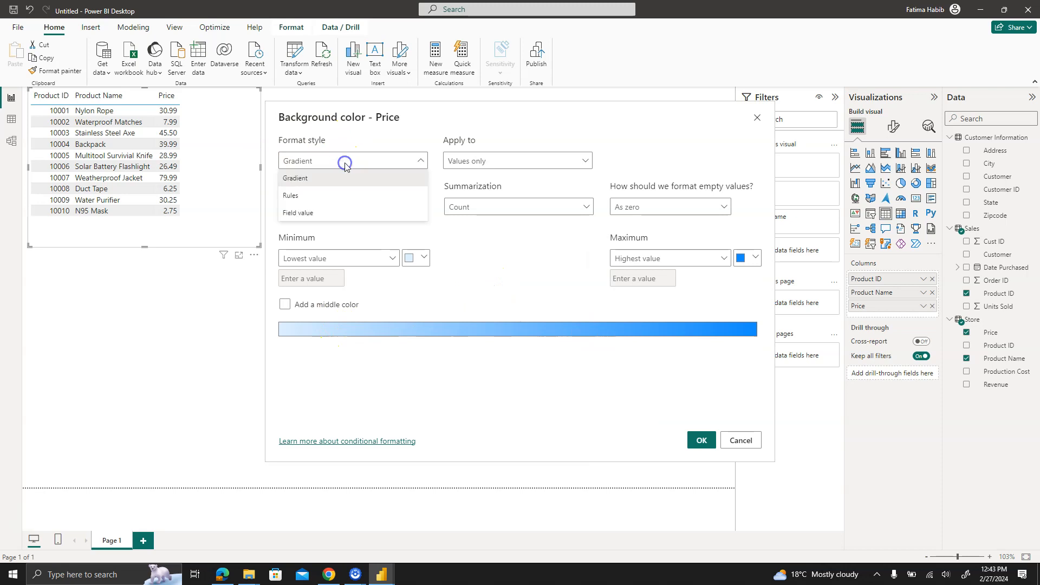
left_click(335, 197)
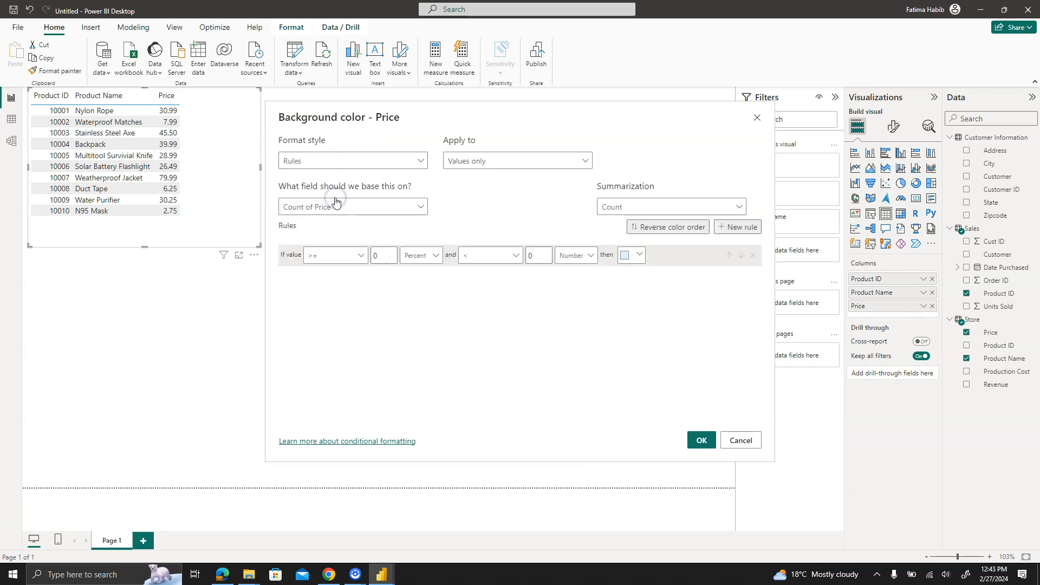
left_click(360, 259)
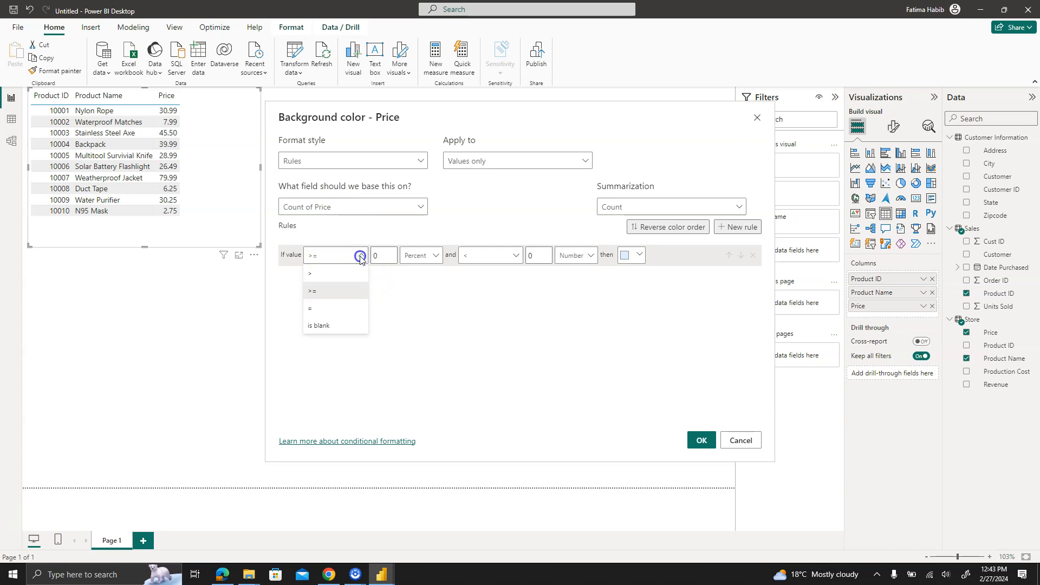
left_click(360, 259)
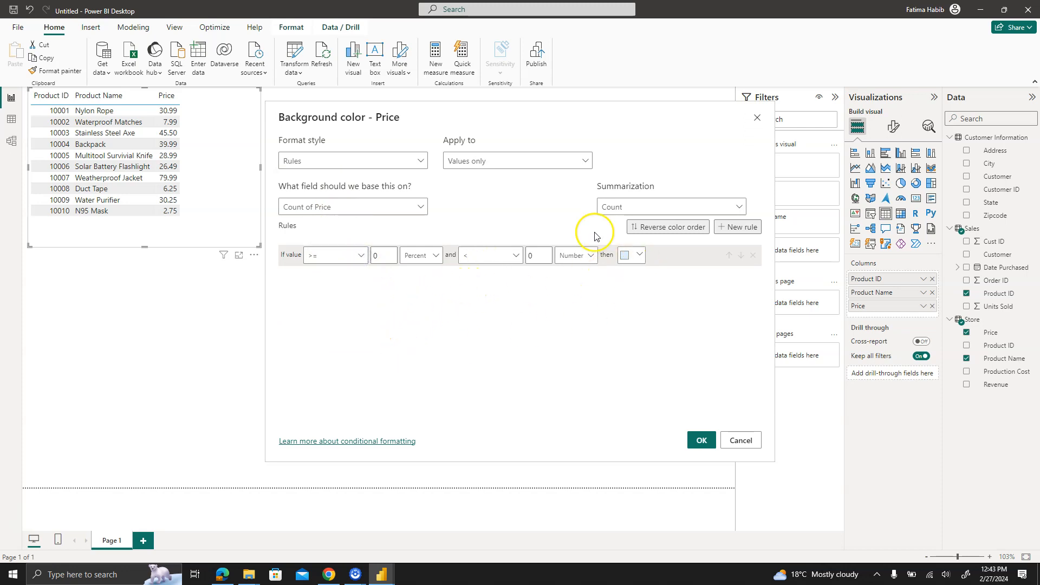
left_click(641, 255)
left_click(473, 301)
Switch the format style to Field value and browse the Customer Information fields it could be based on.
left_click(409, 159)
left_click(376, 213)
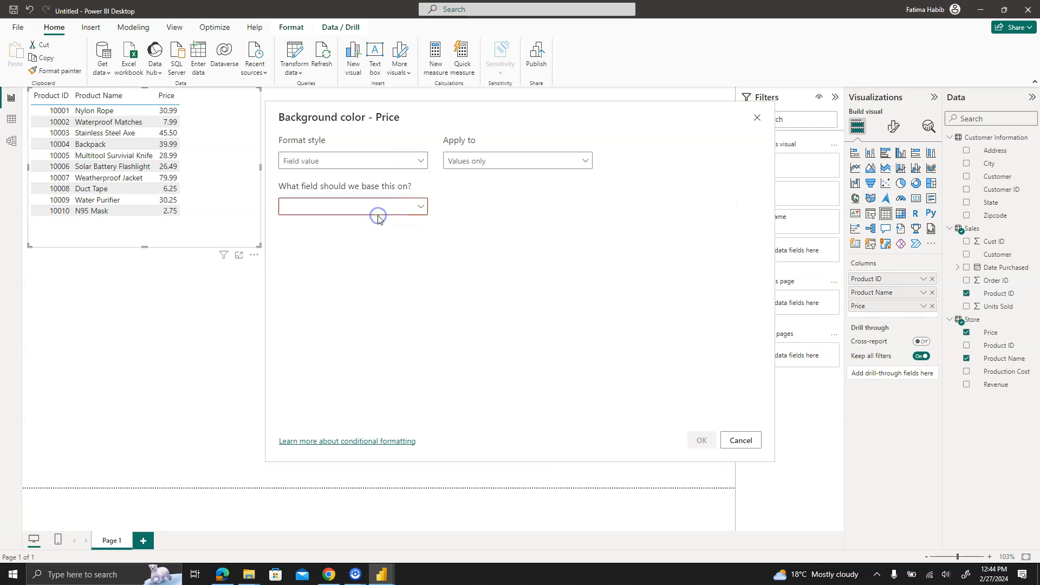
left_click(358, 209)
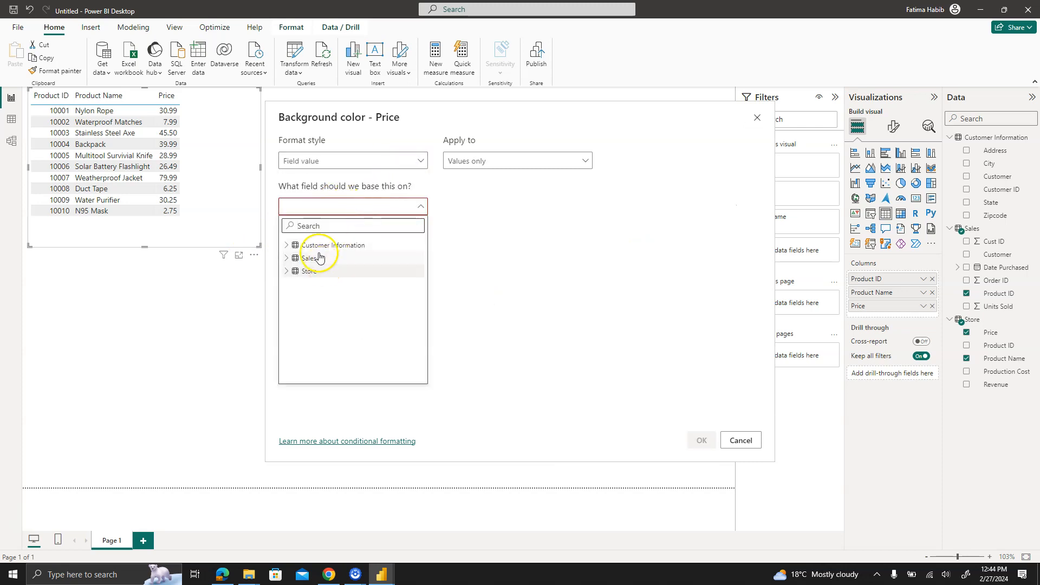
left_click(287, 246)
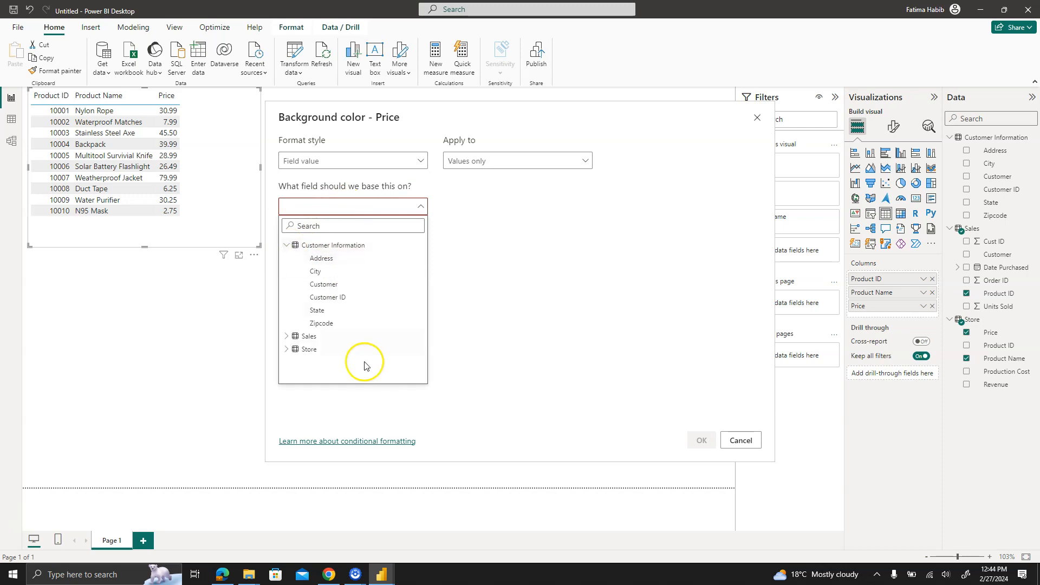
left_click(532, 281)
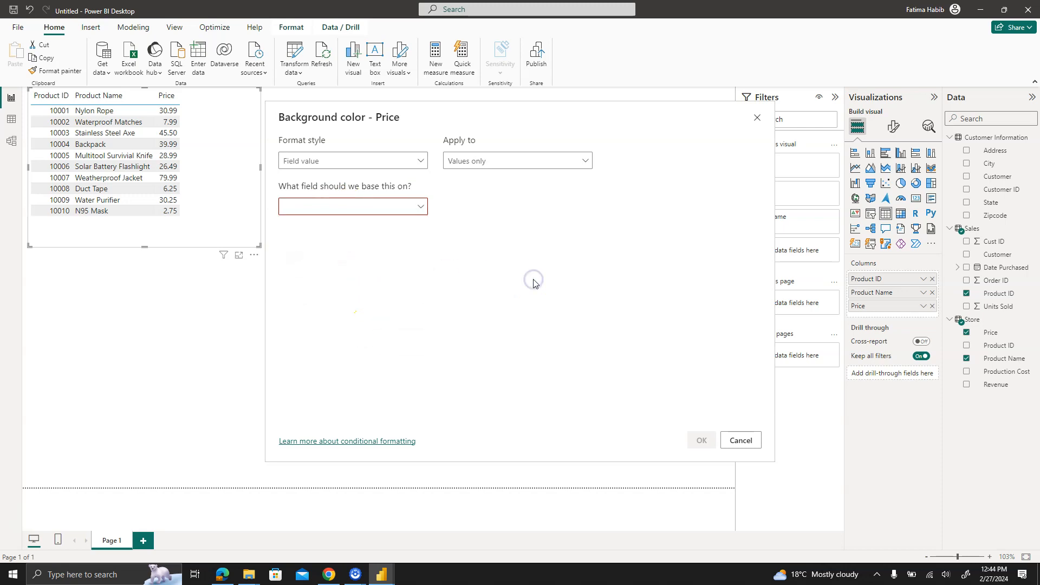
Set the format style to Gradient based on the Store table's Price field and apply it with the default colors.
left_click(425, 163)
left_click(390, 179)
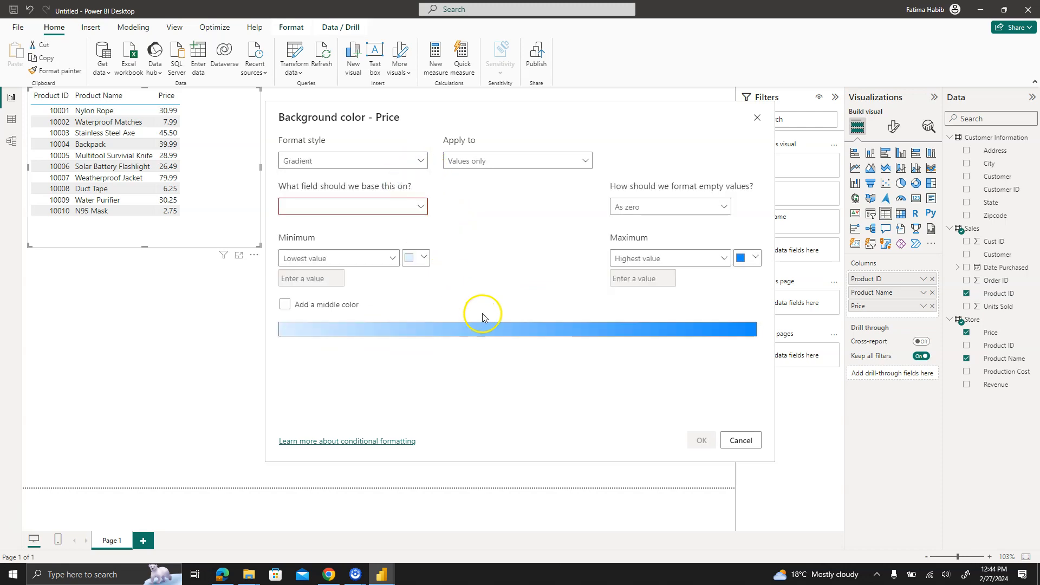
left_click(421, 206)
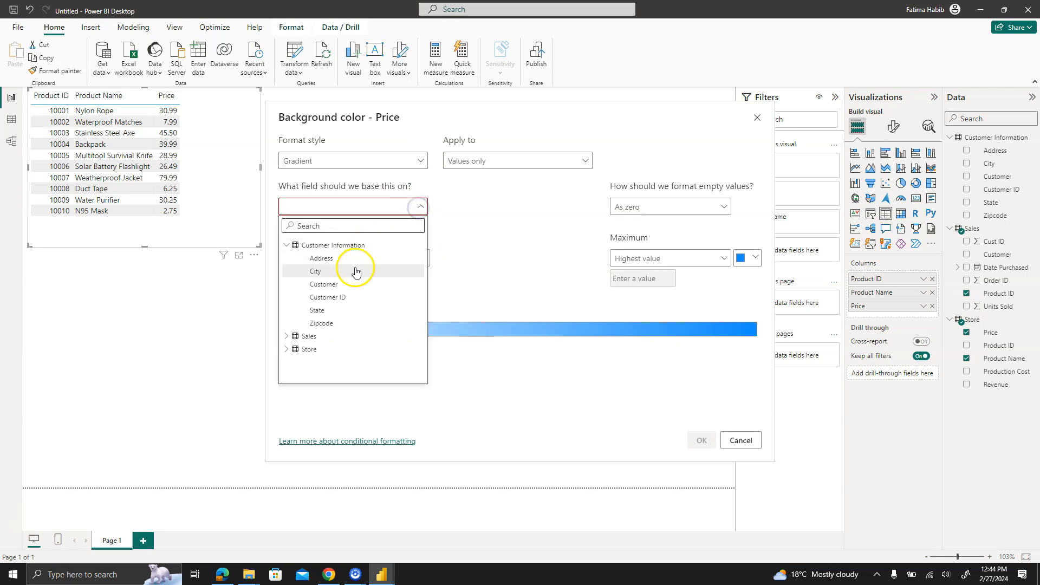
left_click(287, 339)
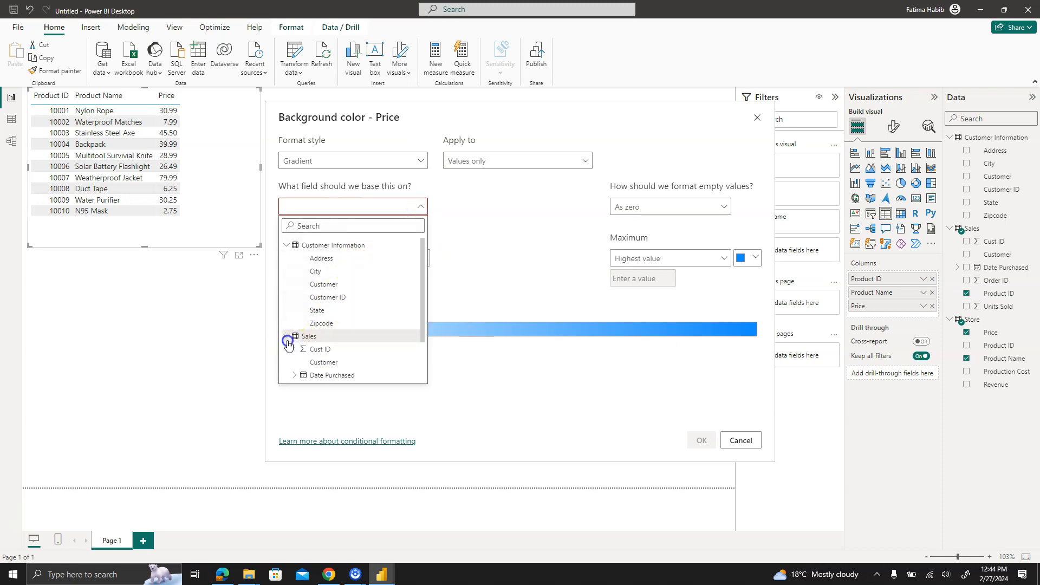
left_click_drag(423, 329, 423, 383)
left_click(287, 376)
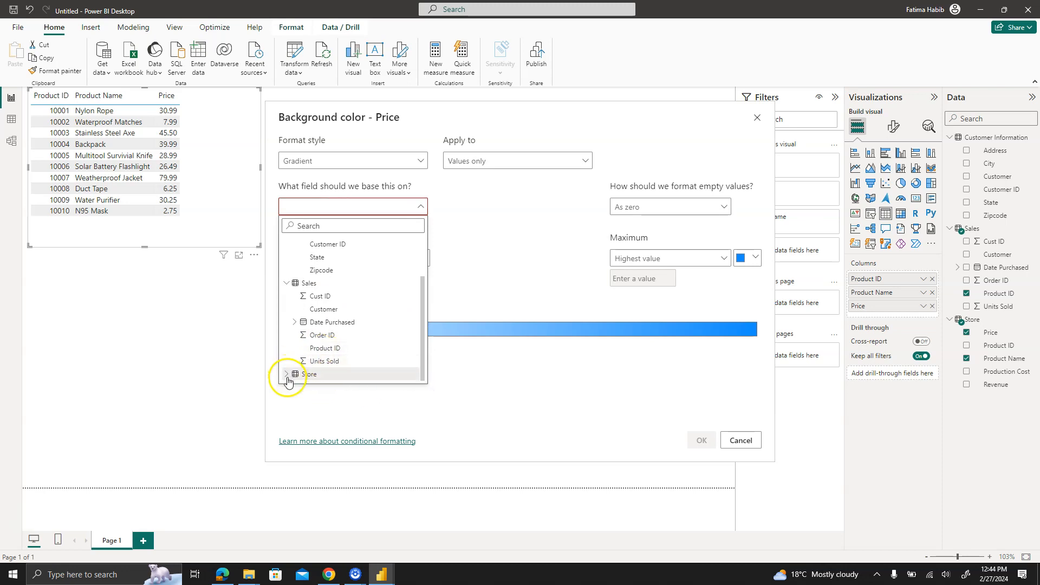
left_click_drag(423, 333, 421, 389)
left_click(326, 323)
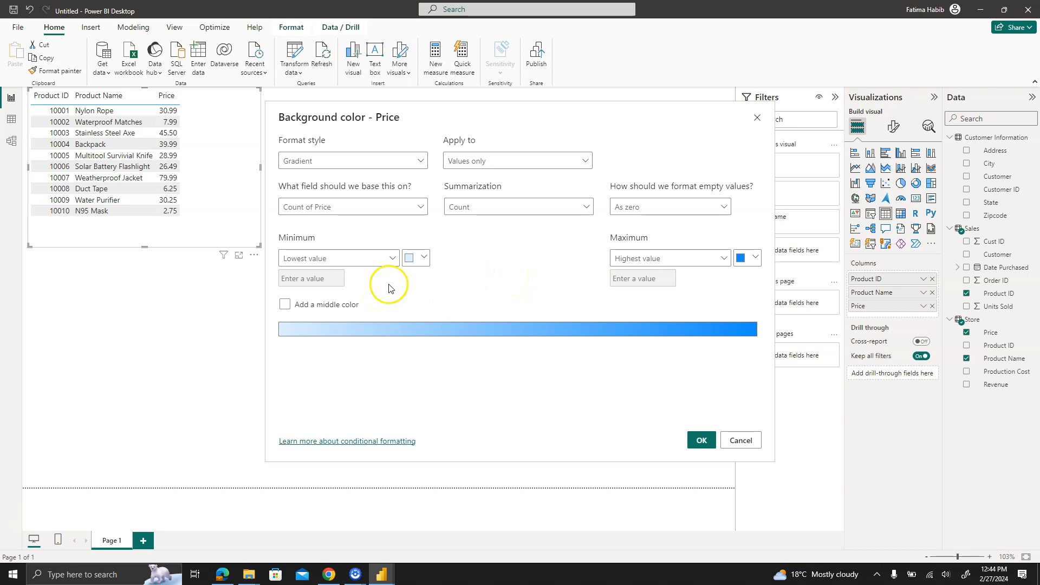
left_click(425, 257)
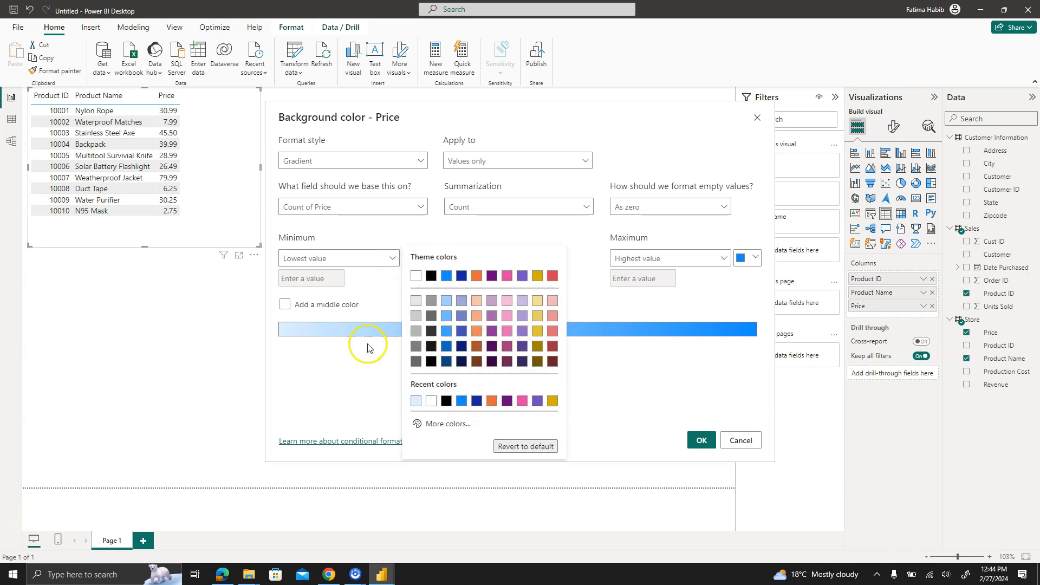
left_click(358, 391)
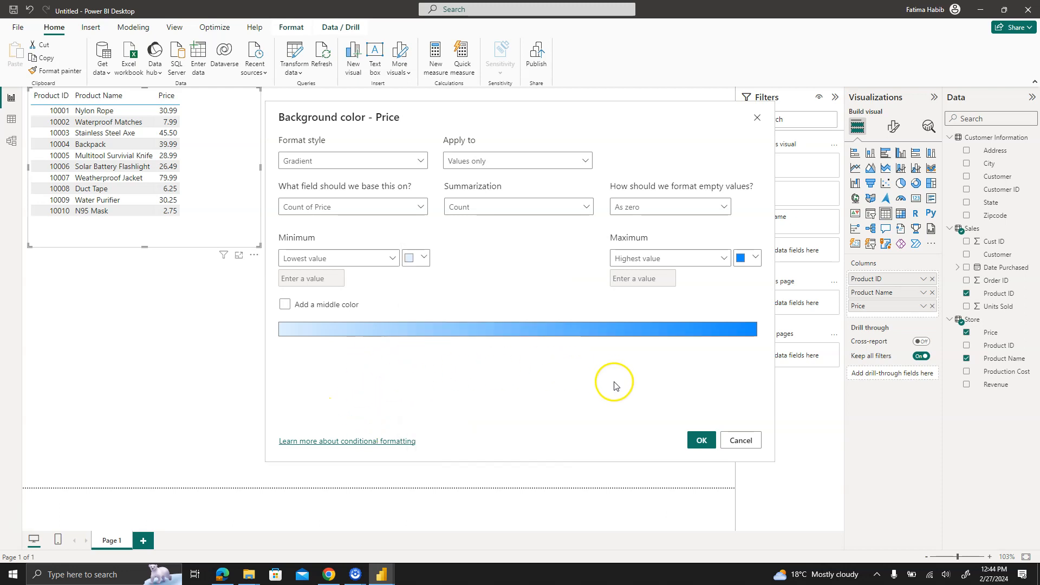
left_click(697, 441)
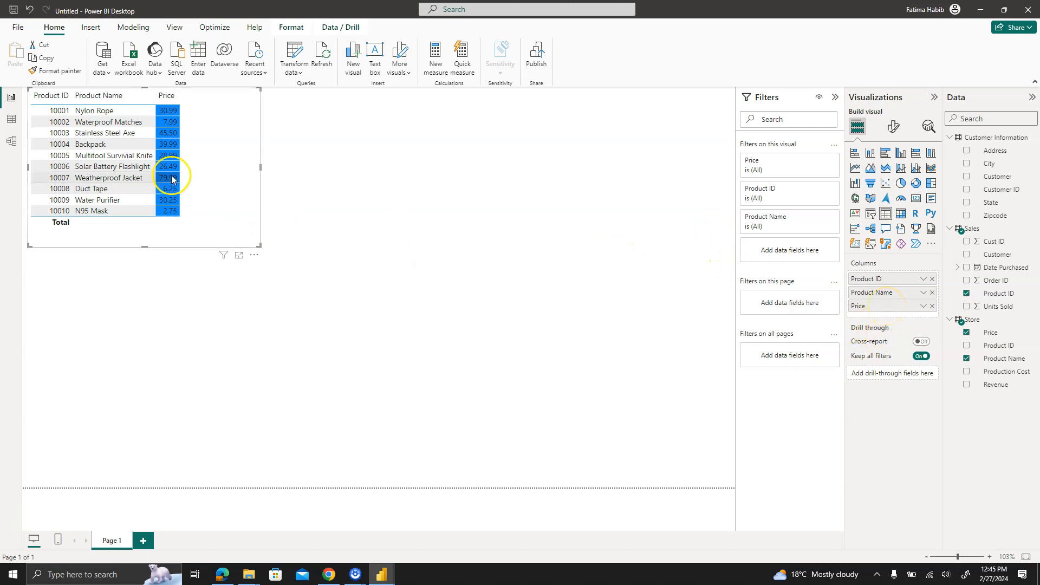
Change the Price background color gradient's summarization to Average and apply it.
right_click(172, 179)
left_click(232, 183)
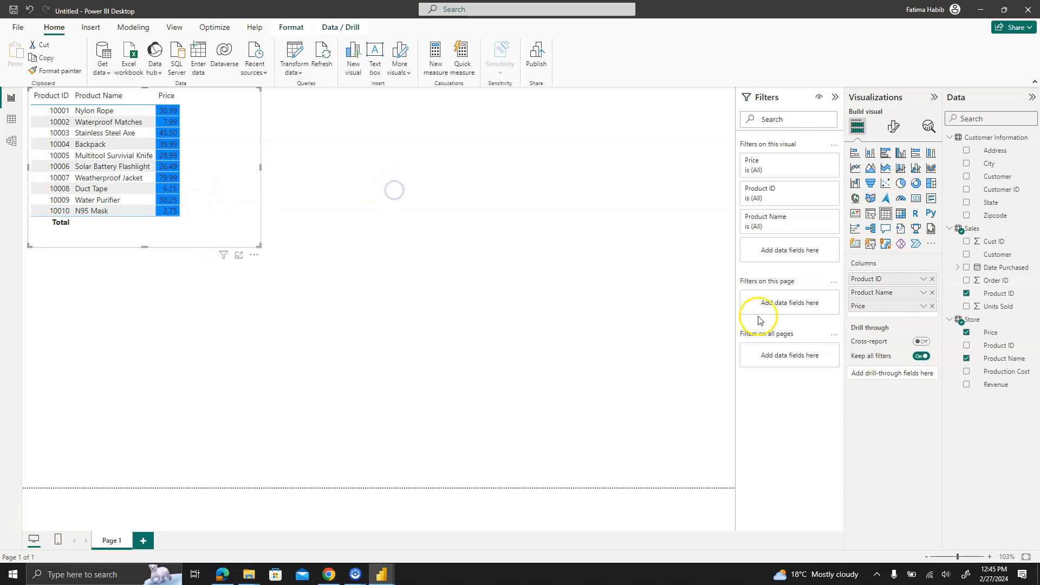
right_click(872, 304)
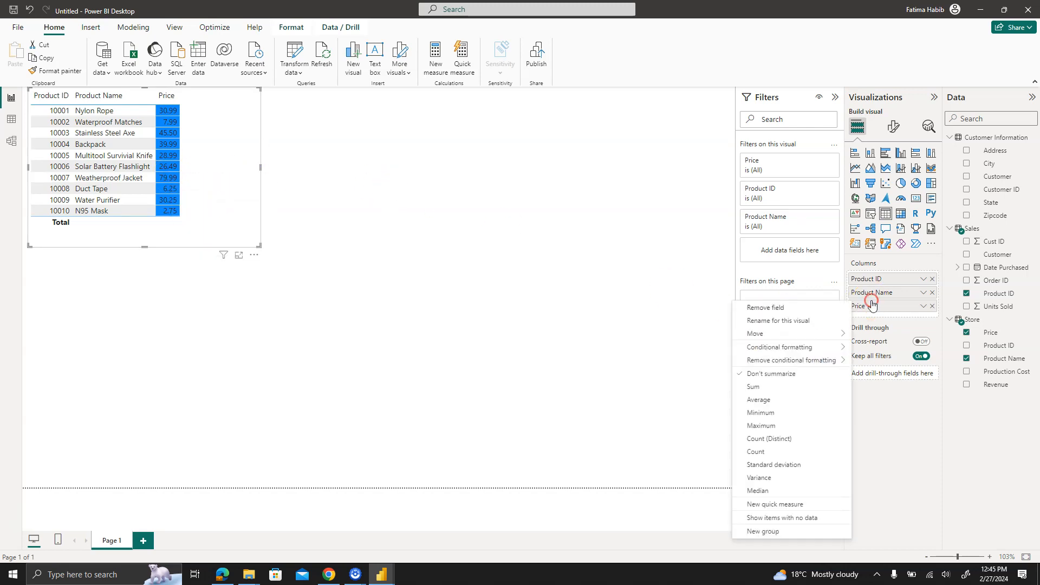
mouse_move(796, 347)
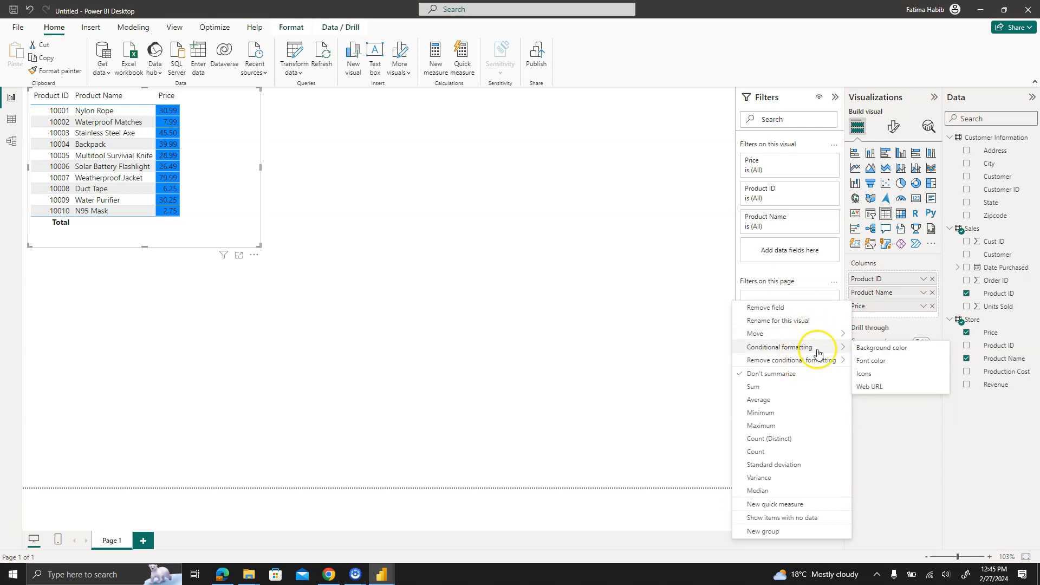
left_click(864, 349)
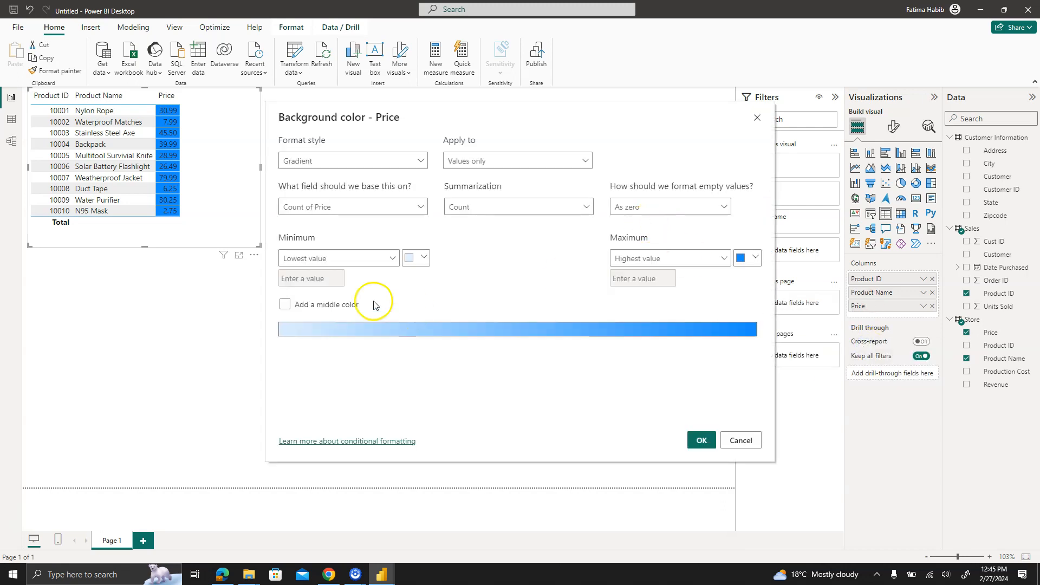
left_click(470, 207)
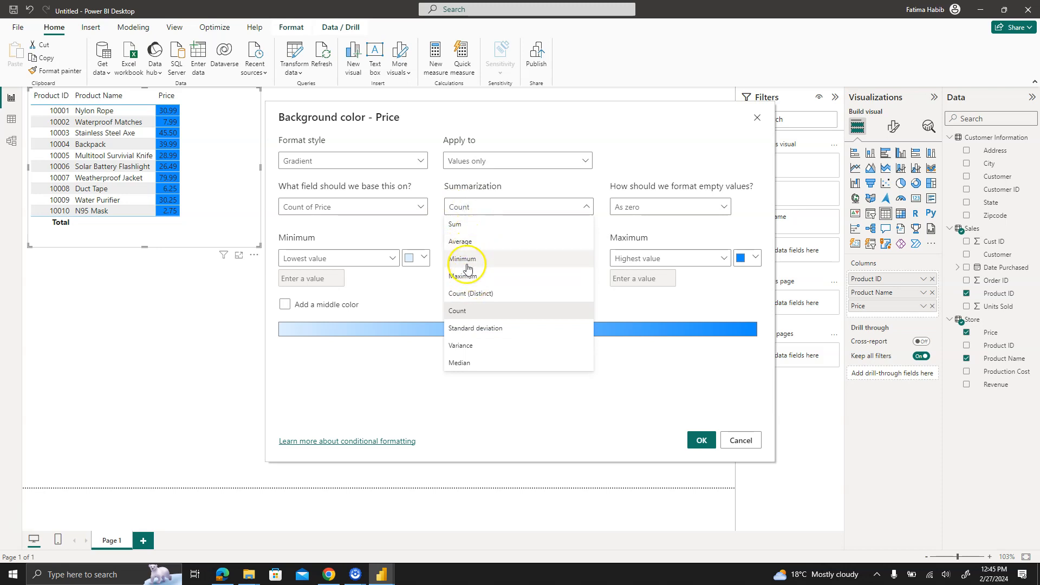
left_click(470, 242)
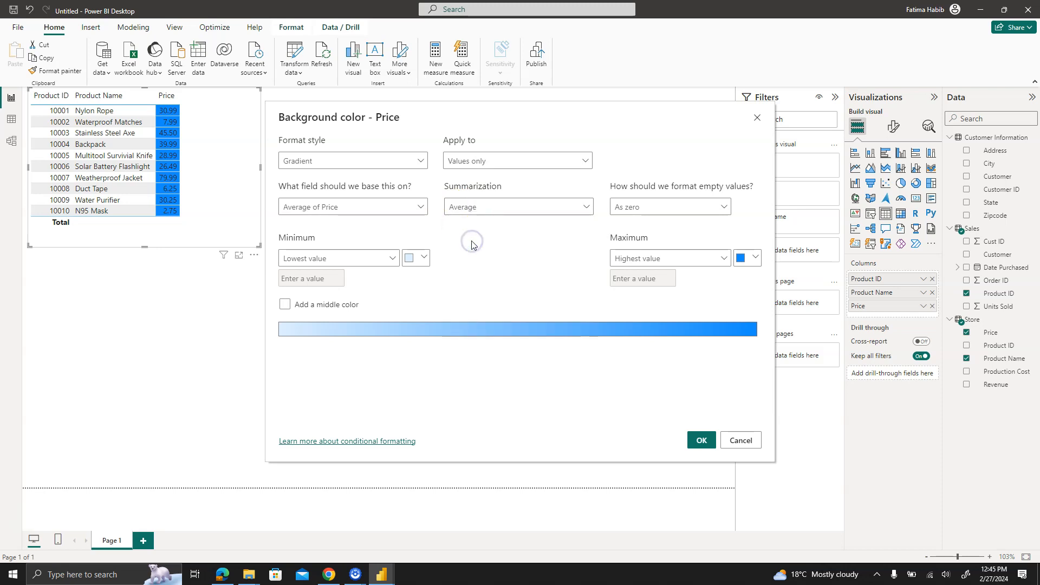
left_click(702, 441)
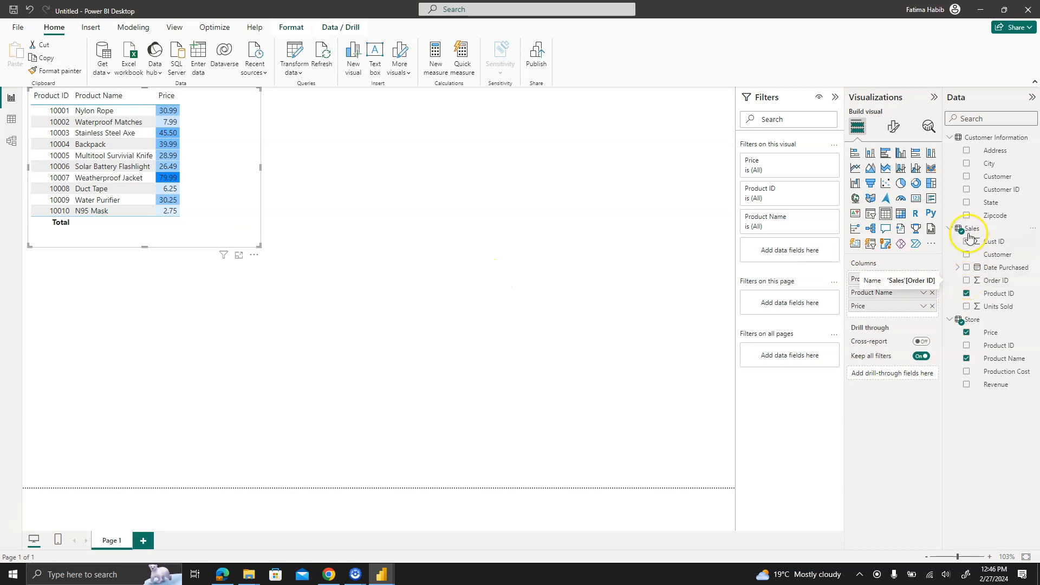
Add the Sales table's Units Sold field to the product table and open its data bars conditional formatting.
left_click(967, 306)
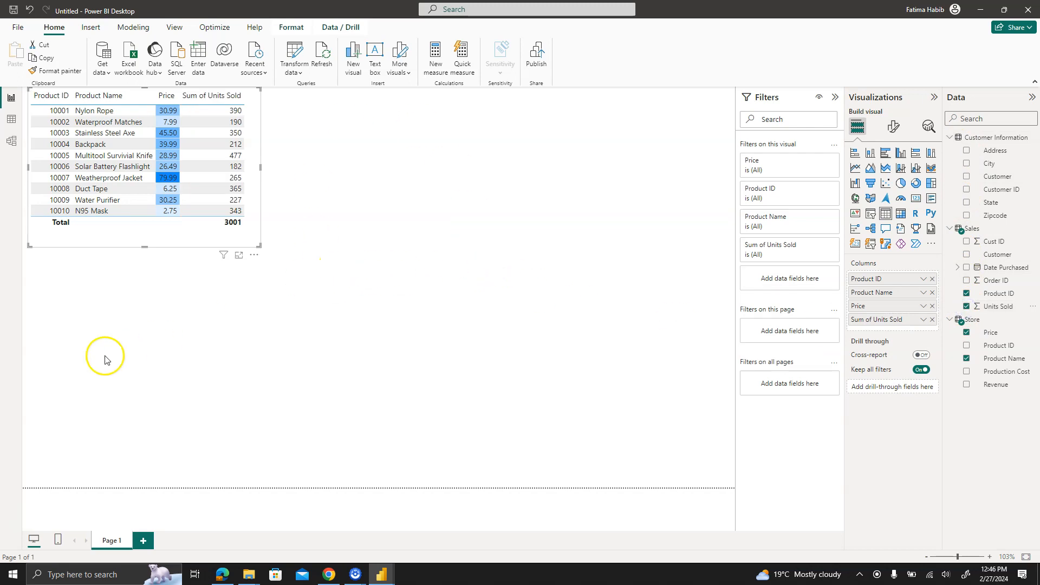
right_click(885, 325)
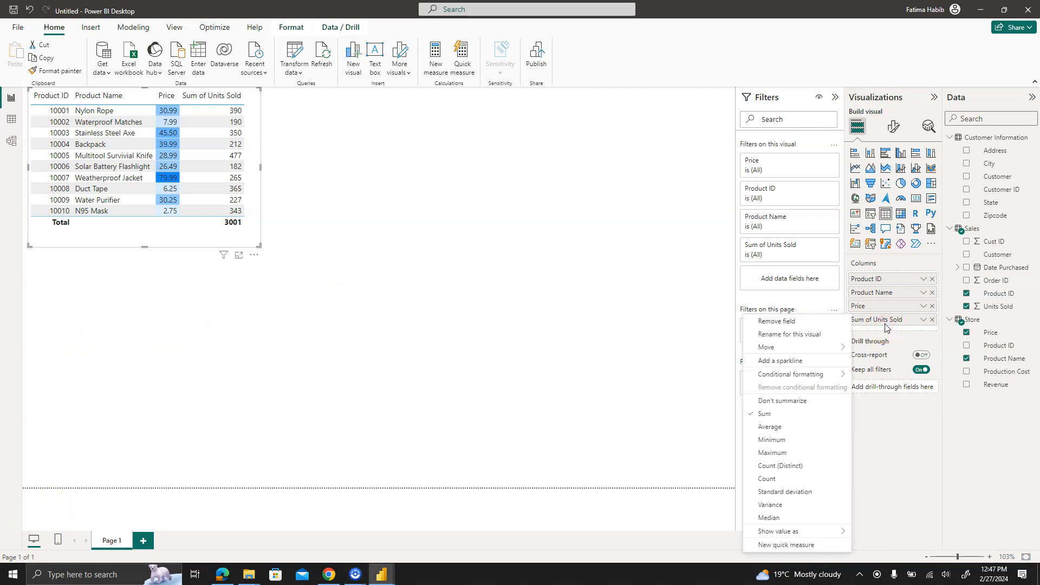
mouse_move(799, 374)
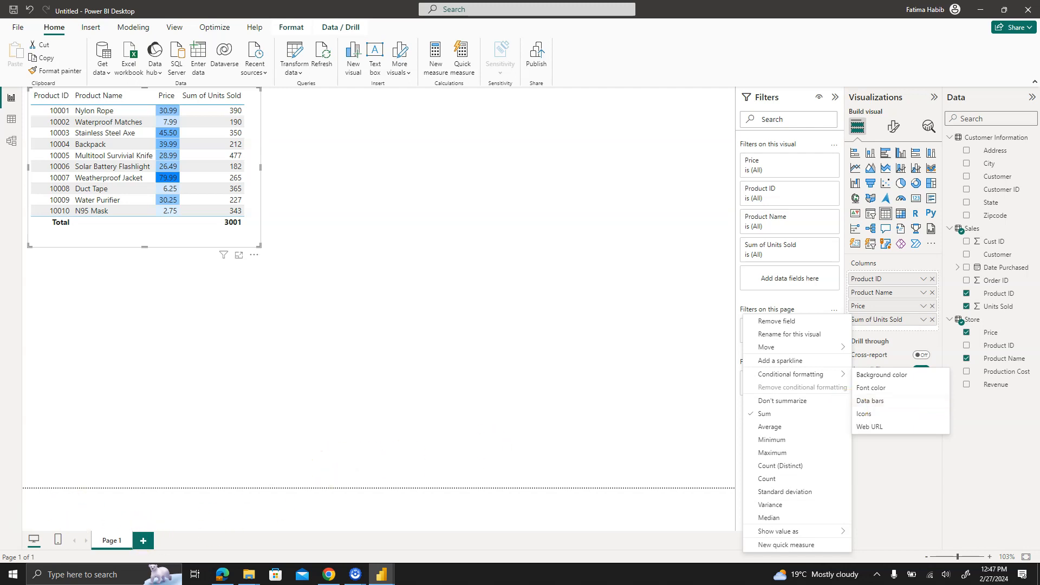
left_click(871, 401)
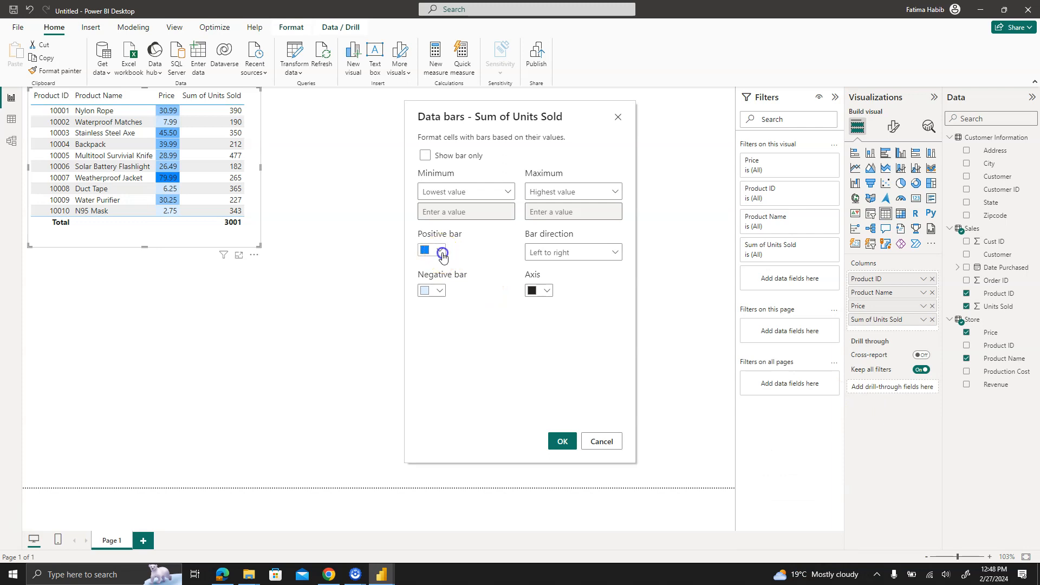
Set the positive bar of the Units Sold data bars to a custom bright green.
left_click(442, 254)
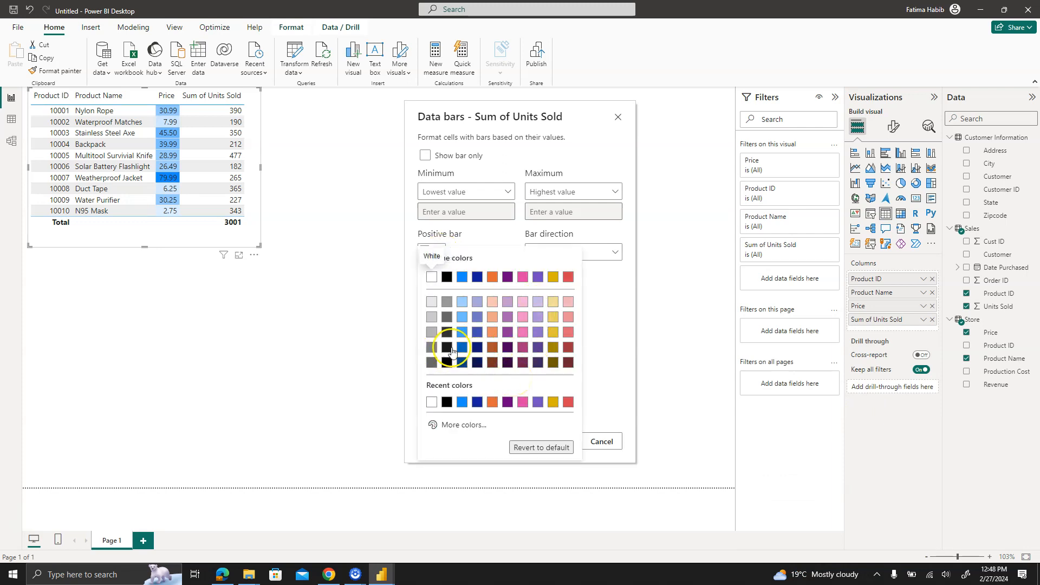
left_click(438, 428)
left_click(475, 388)
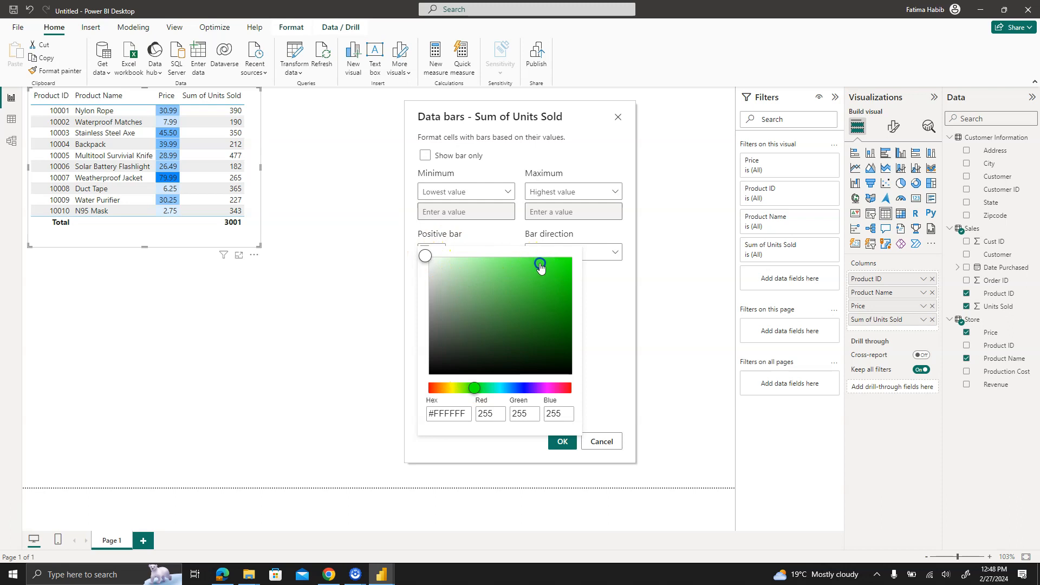
left_click_drag(529, 297, 578, 267)
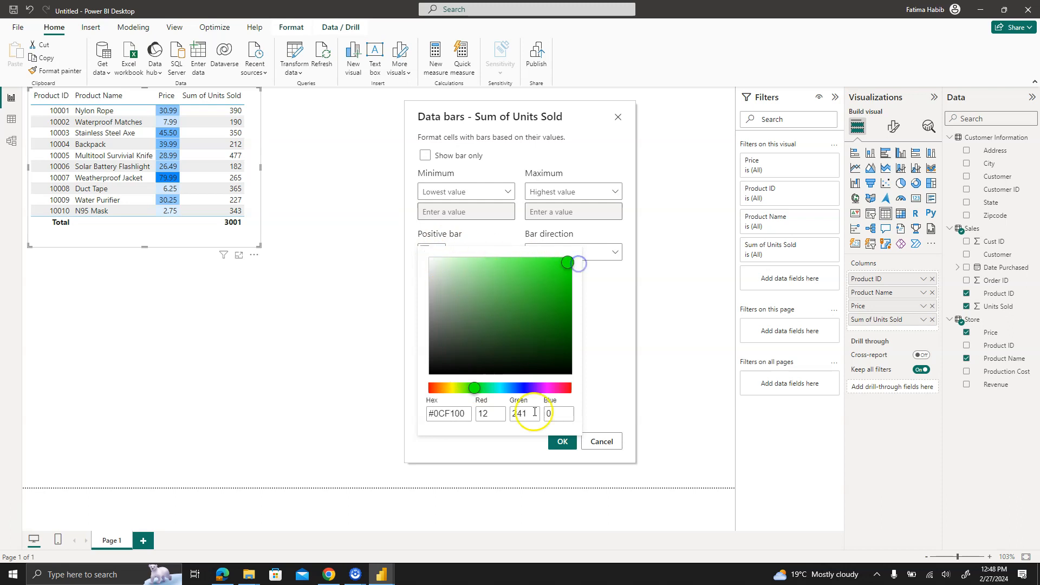
left_click(615, 354)
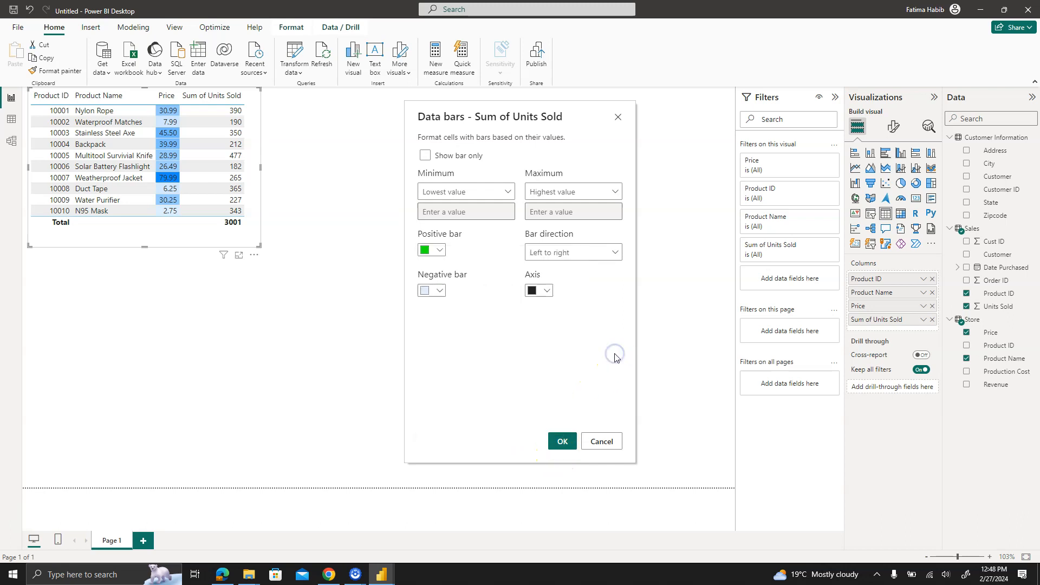
Set the negative bar to a custom bright red and apply the data bars to Sum of Units Sold.
left_click(438, 293)
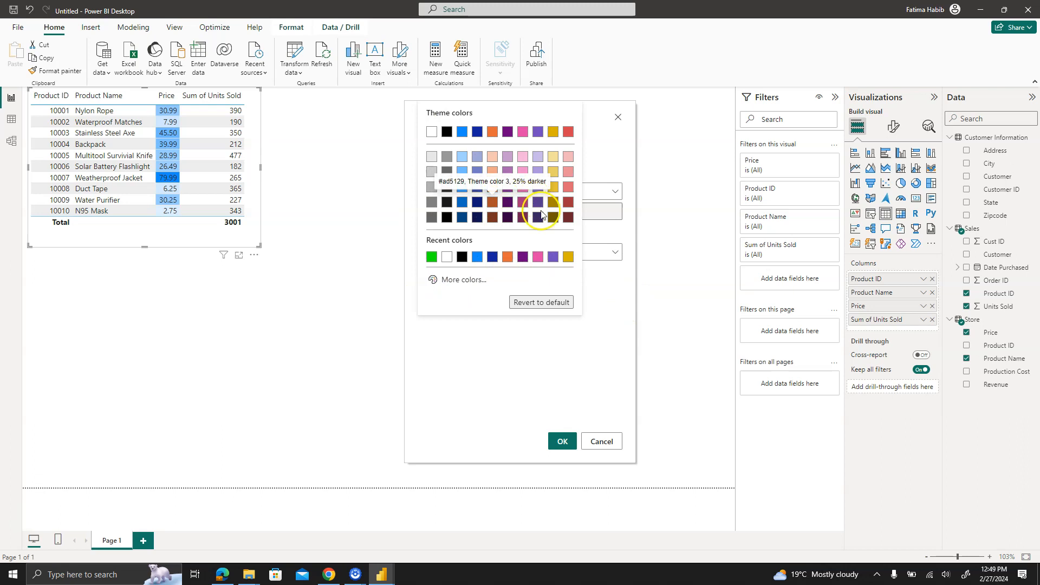
left_click(452, 280)
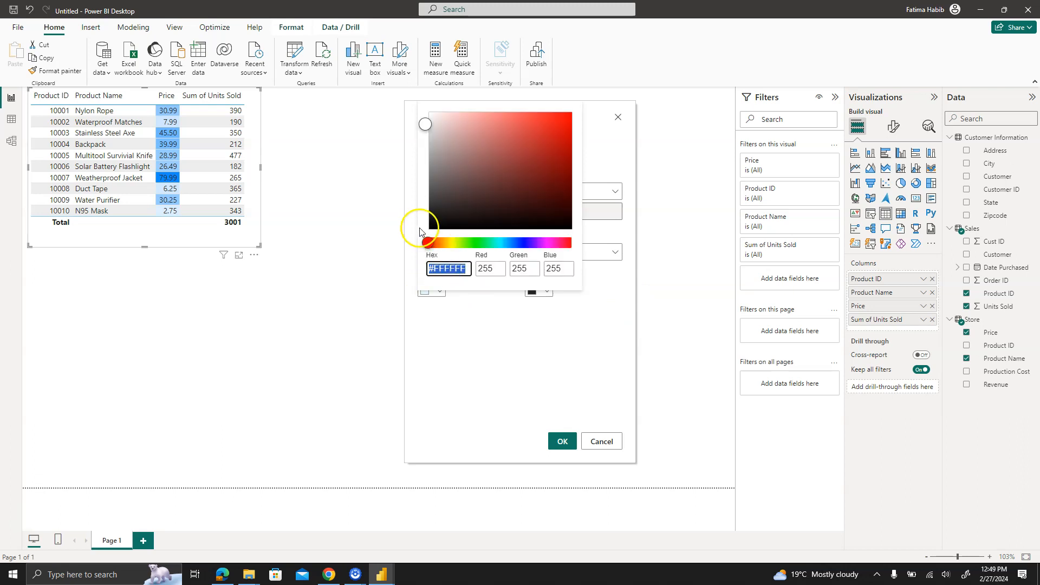
left_click(443, 129)
left_click_drag(445, 132, 580, 113)
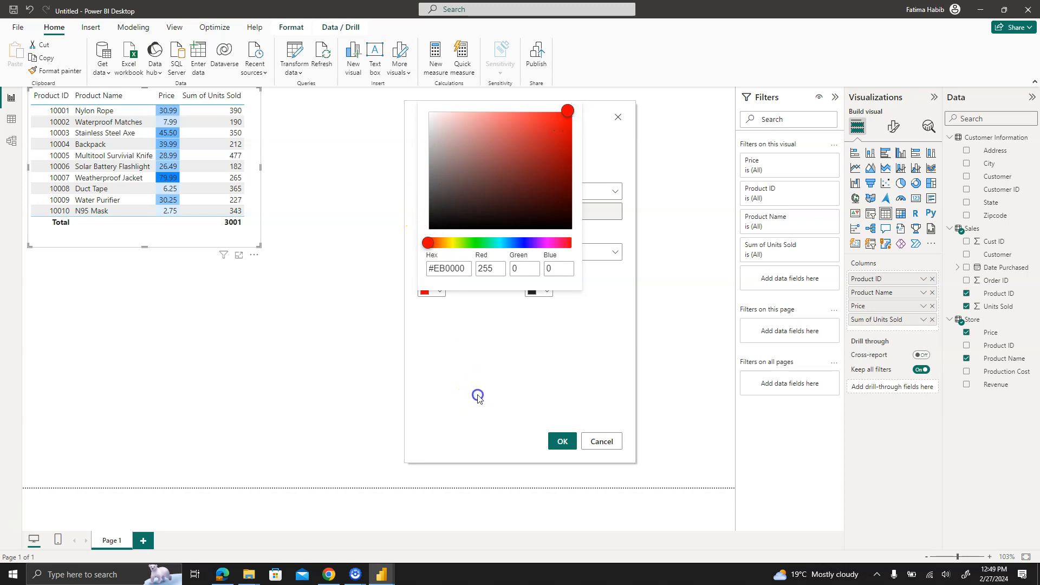
left_click(478, 397)
left_click(561, 440)
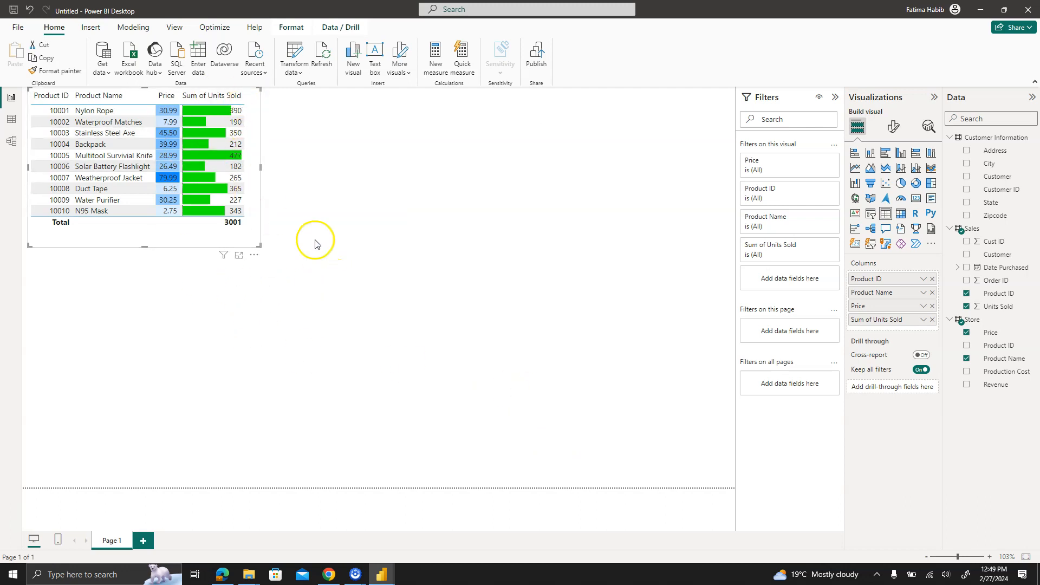
Sort the table by Sum of Units Sold in descending order and enlarge the table visual.
left_click(196, 98)
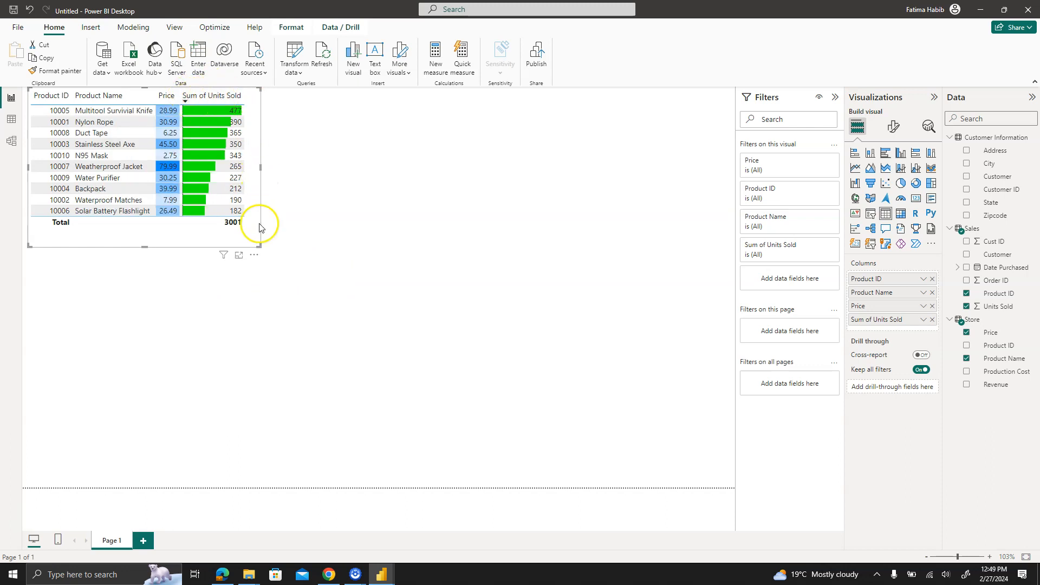
left_click_drag(468, 287, 472, 271)
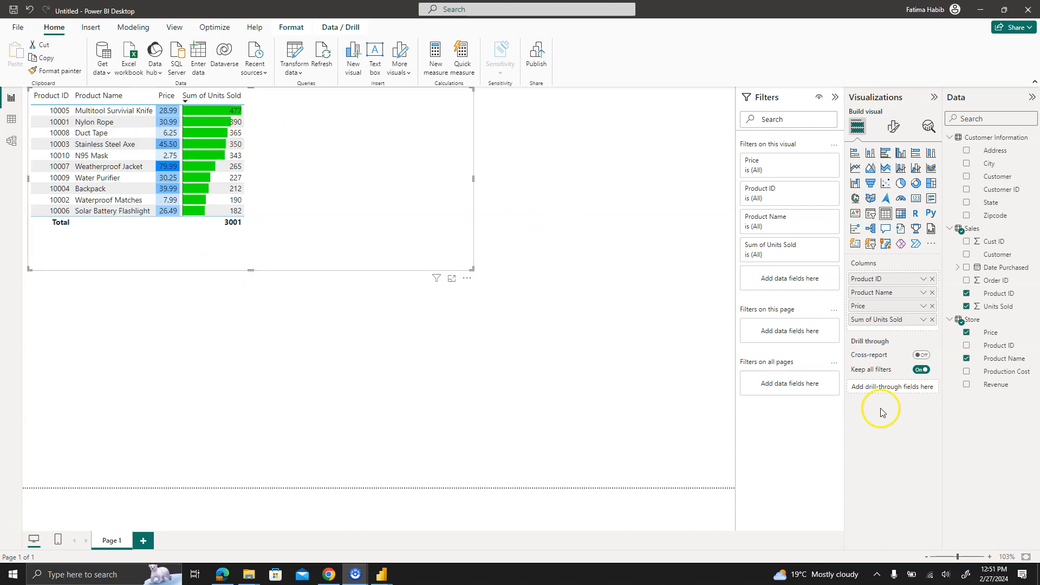
right_click(893, 324)
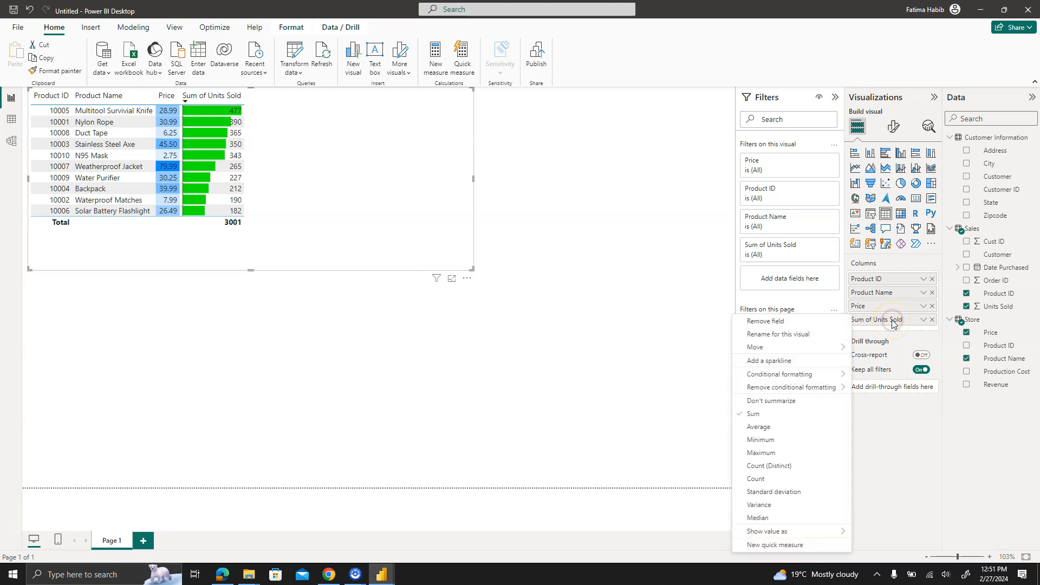
mouse_move(769, 375)
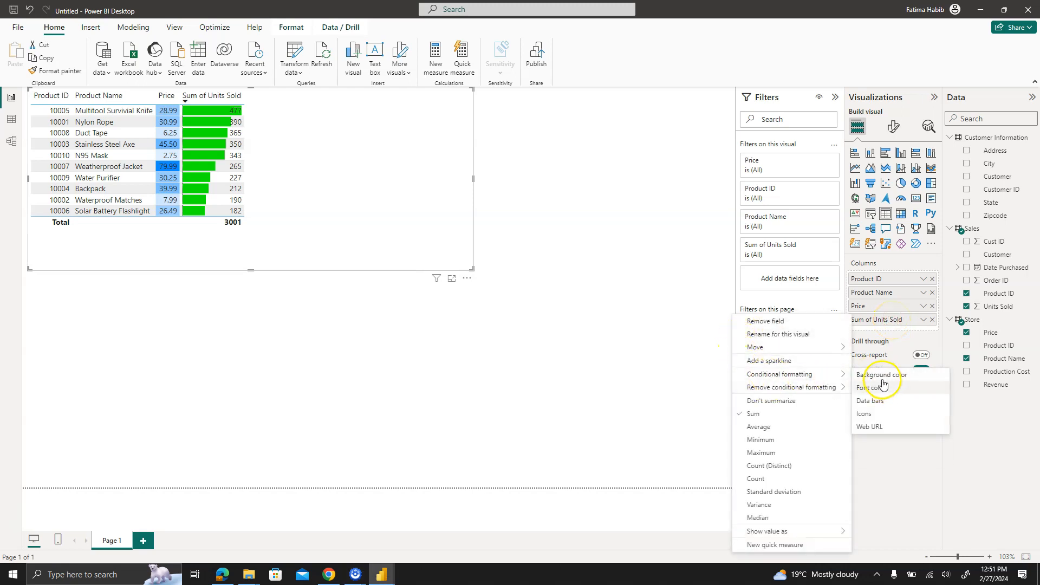
left_click(878, 400)
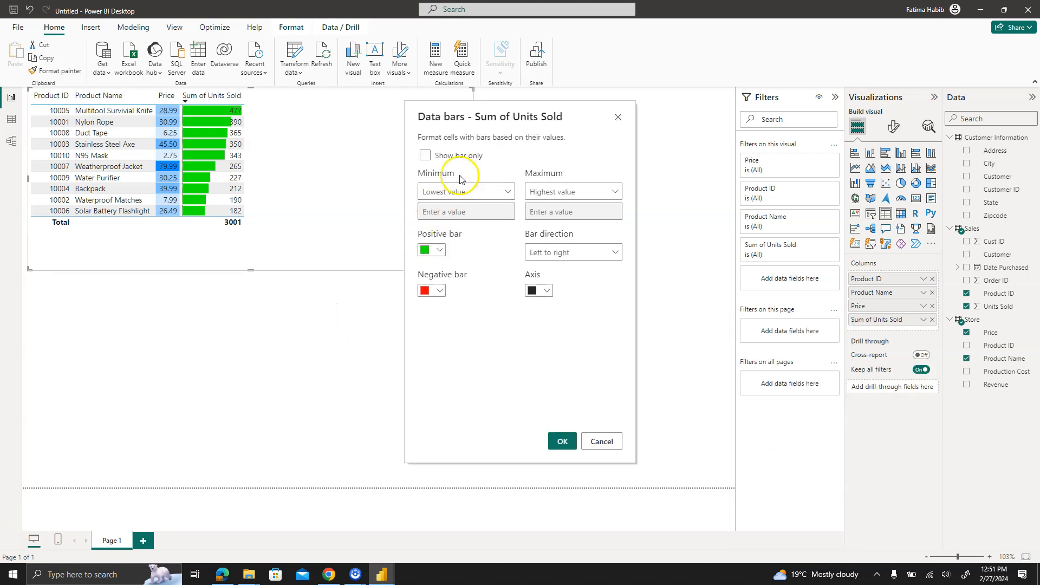
left_click(616, 120)
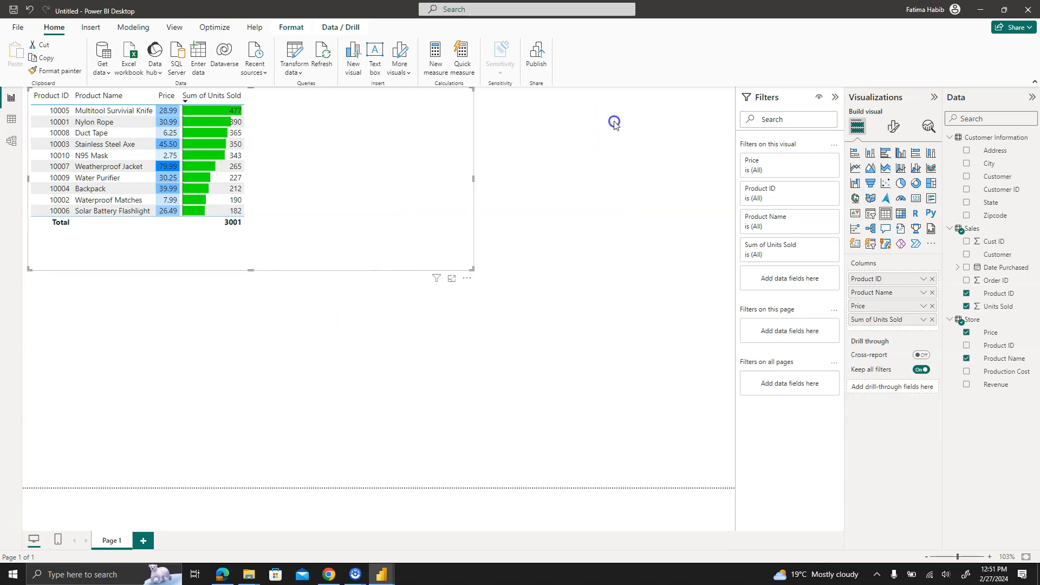
Open the background color conditional formatting for Sum of Units Sold and switch its format style to Rules.
right_click(876, 324)
mouse_move(789, 387)
mouse_move(813, 374)
left_click(869, 378)
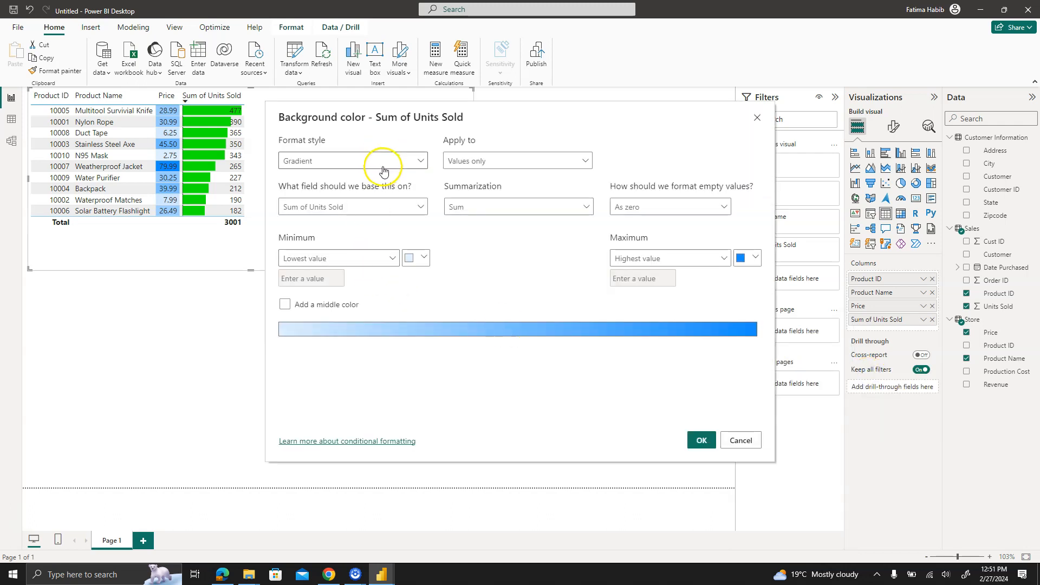
left_click(380, 161)
left_click(361, 195)
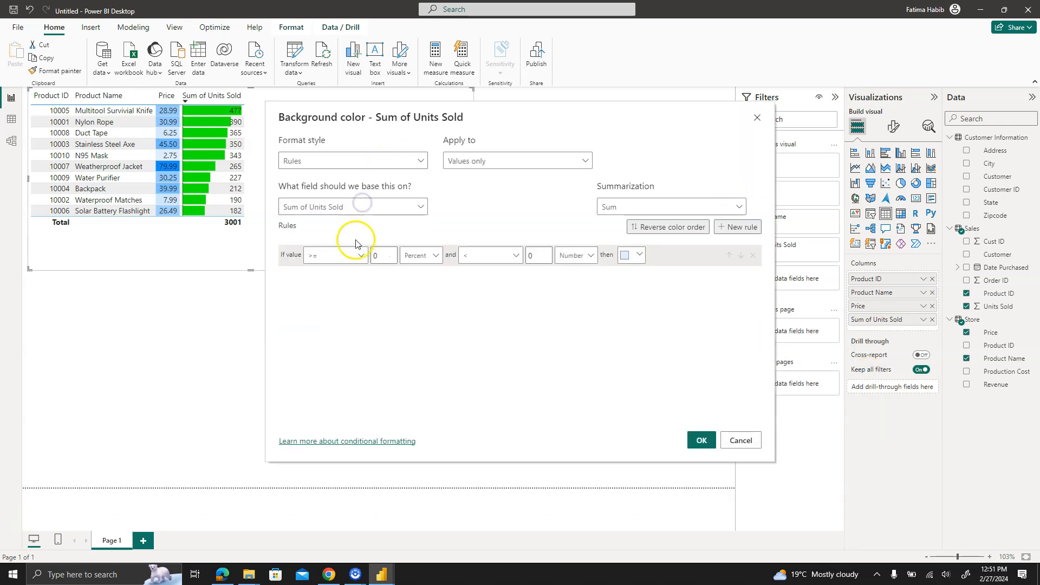
Define the first rule to color values greater than 0 and less than 200 light orange.
left_click(337, 255)
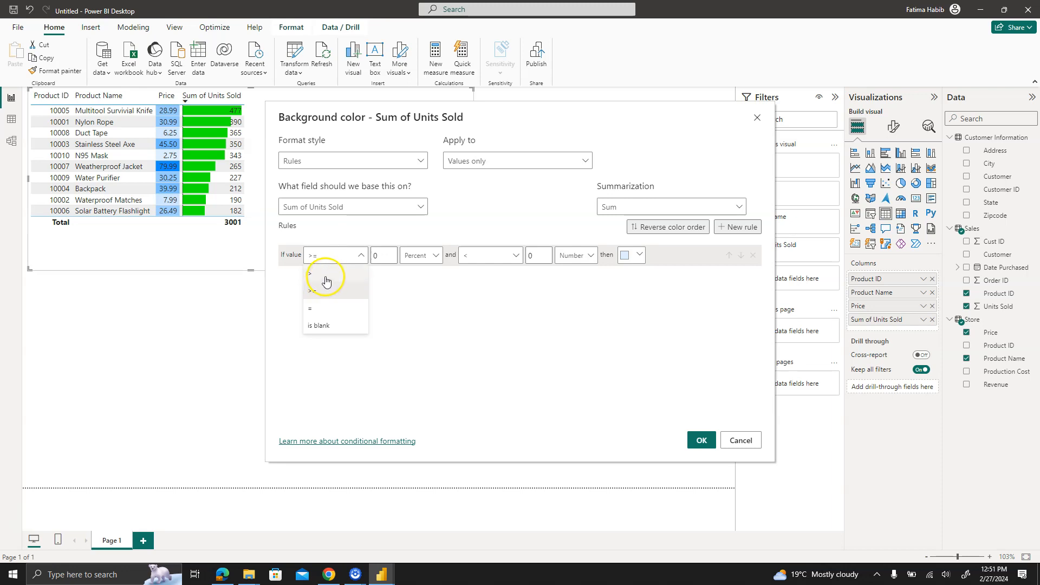
left_click(326, 278)
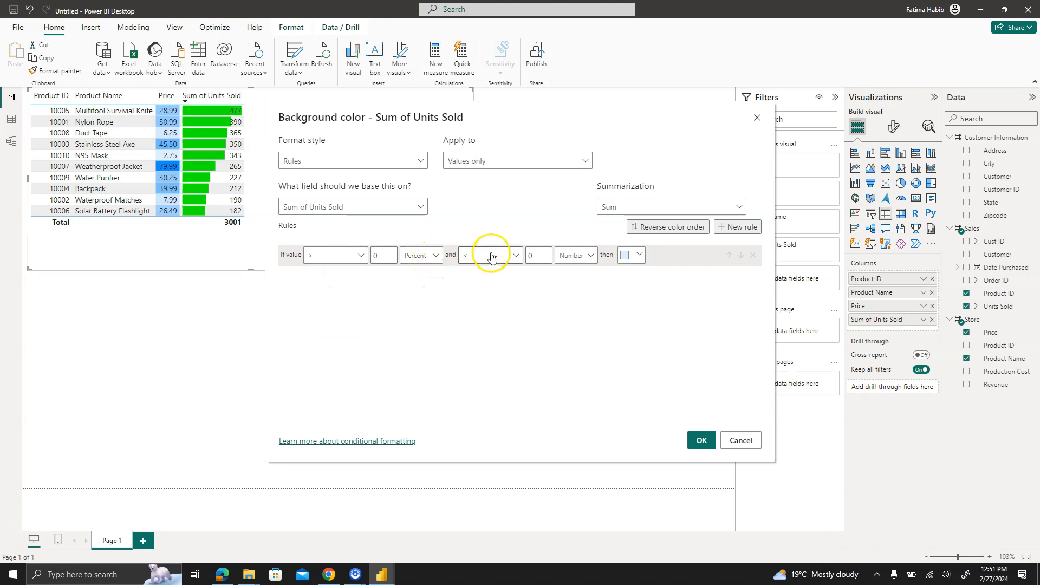
left_click(491, 256)
left_click(491, 256)
left_click(545, 254)
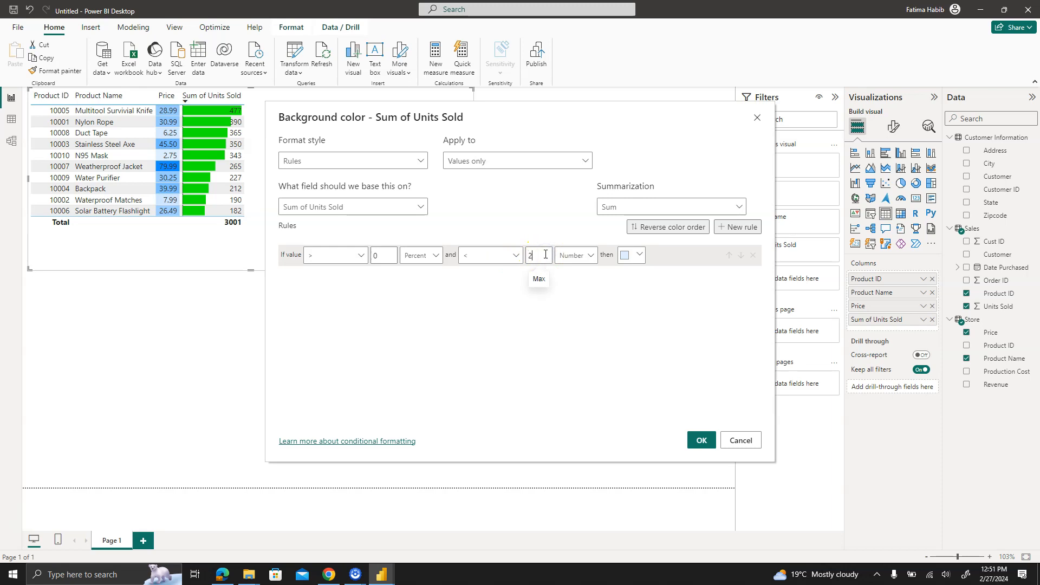
type("200")
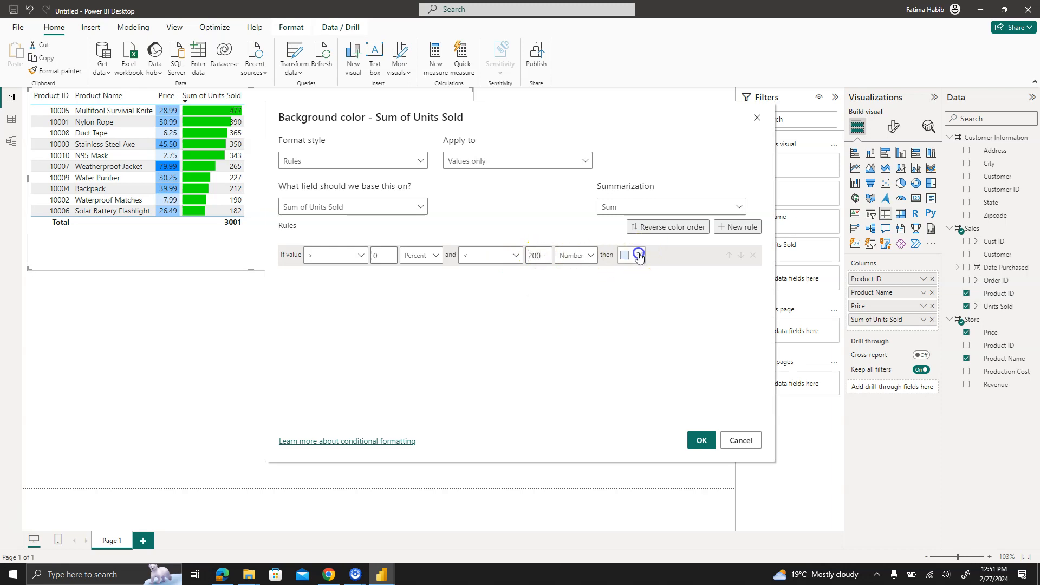
left_click(640, 255)
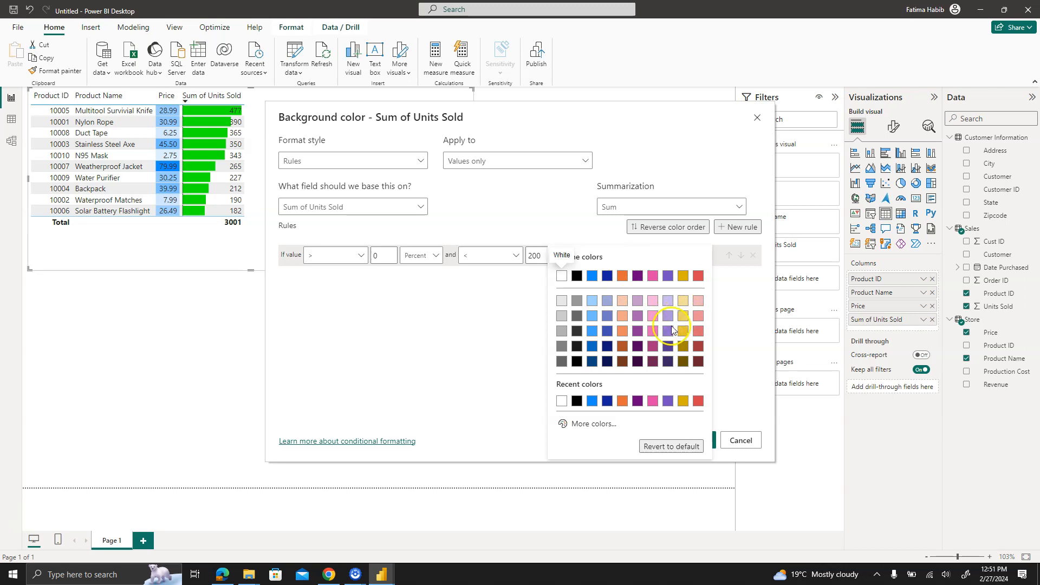
left_click(622, 316)
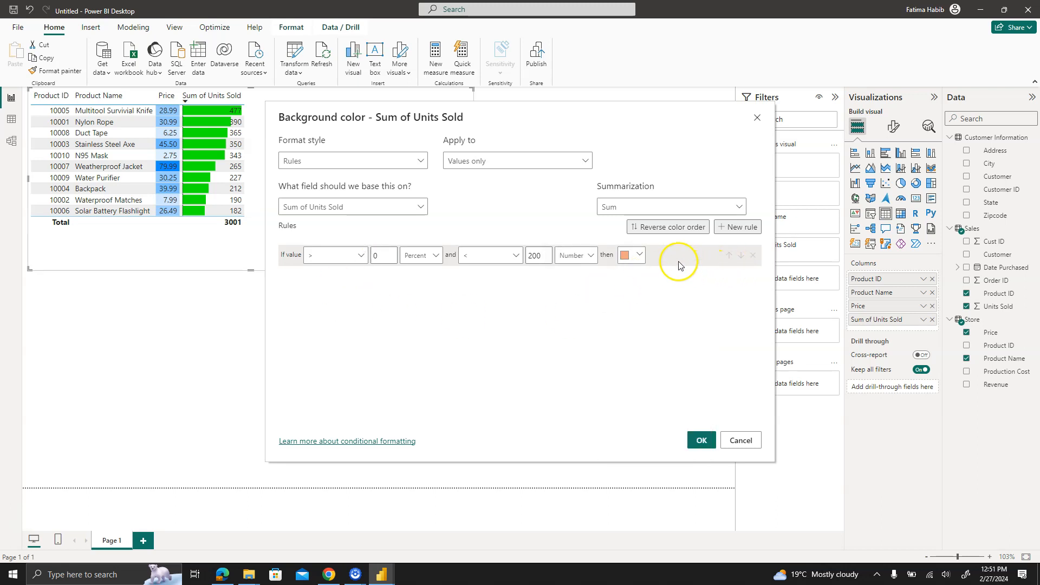
Add a second rule that colors values greater than or equal to 200 and less than 500 purple (Theme color 4).
left_click(737, 227)
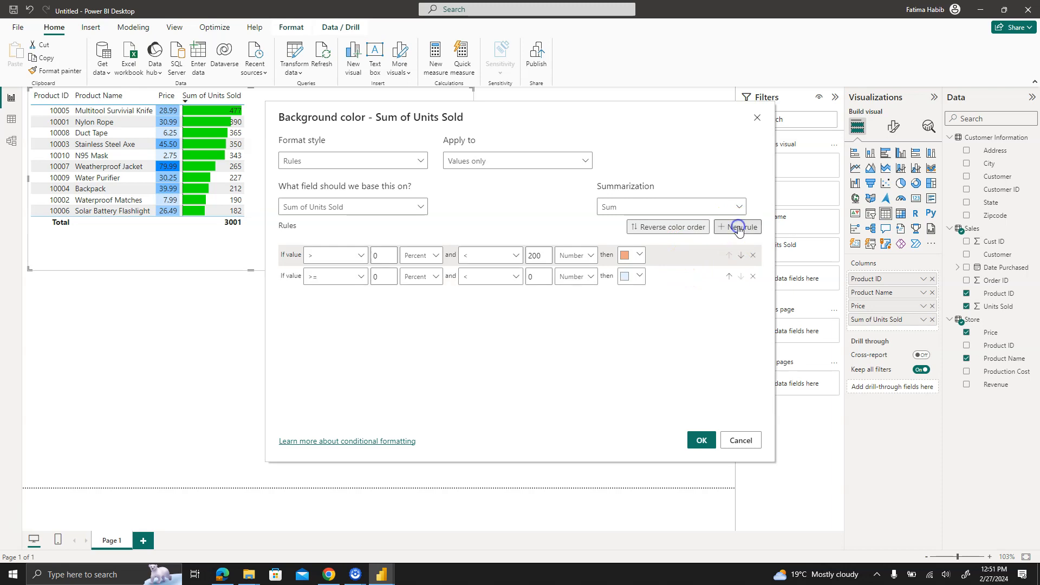
left_click(361, 278)
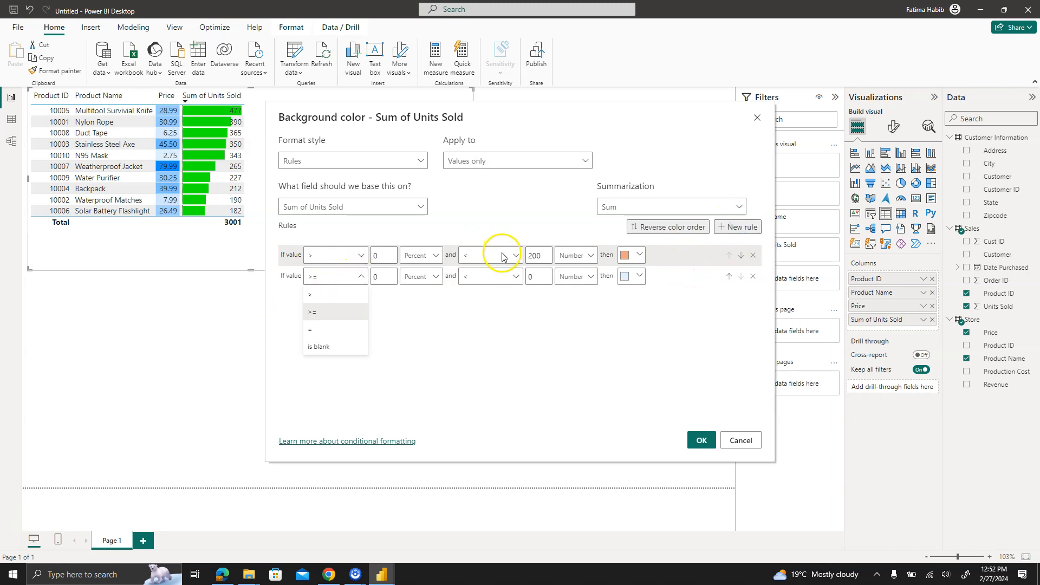
left_click(331, 314)
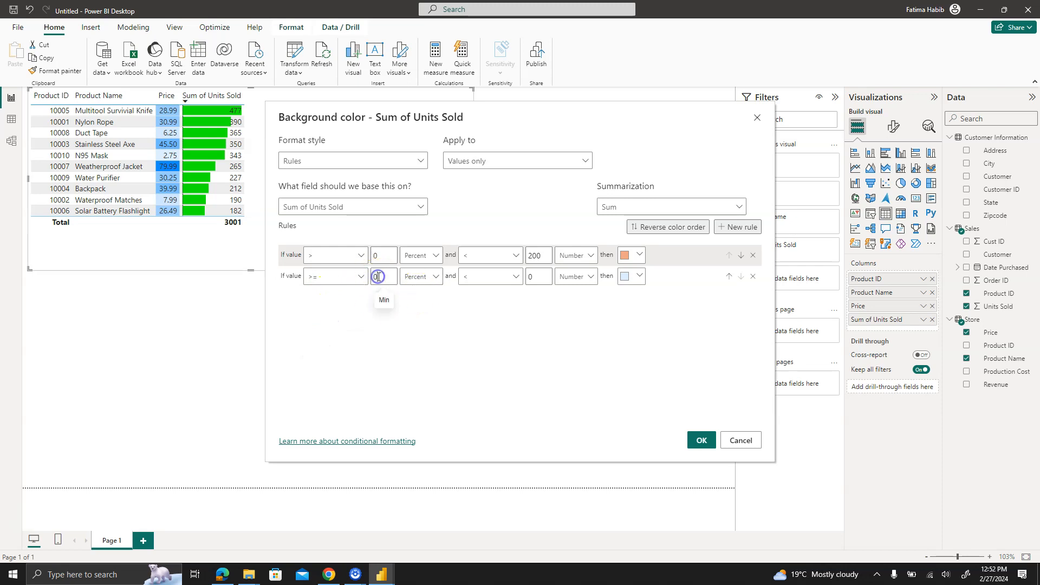
key("BackSpace")
type("200")
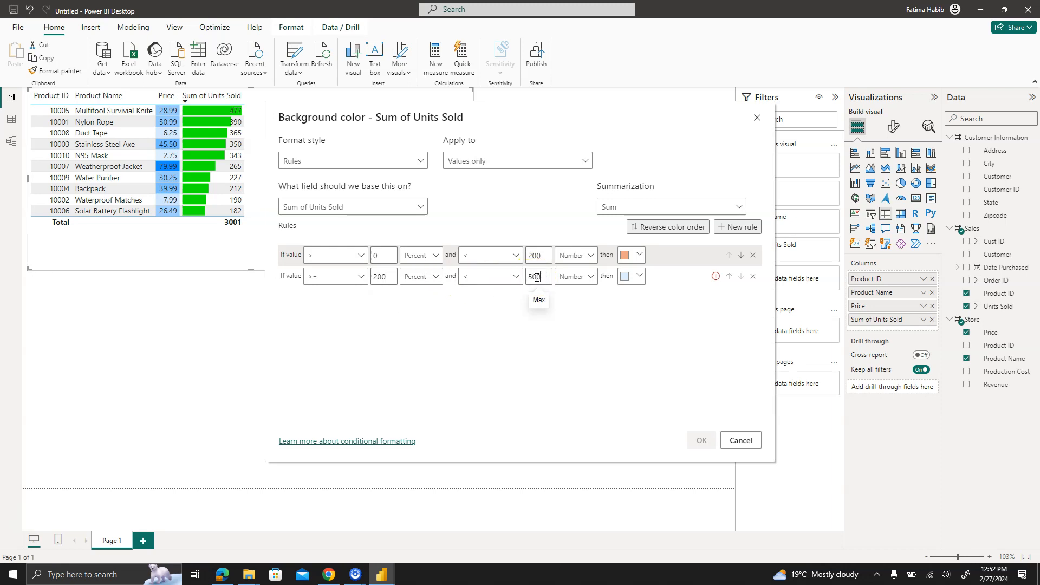
left_click(637, 276)
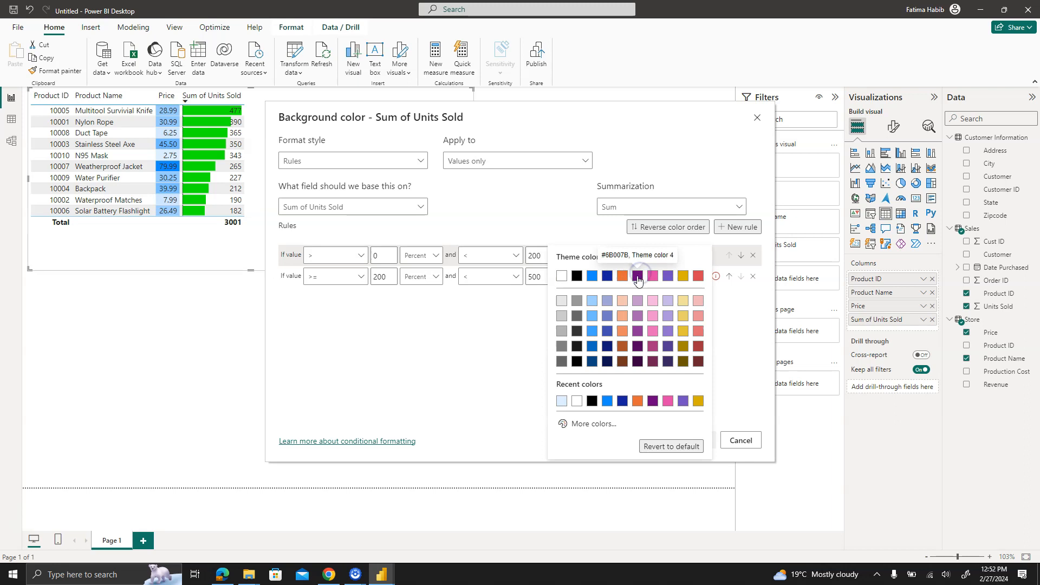
left_click(637, 278)
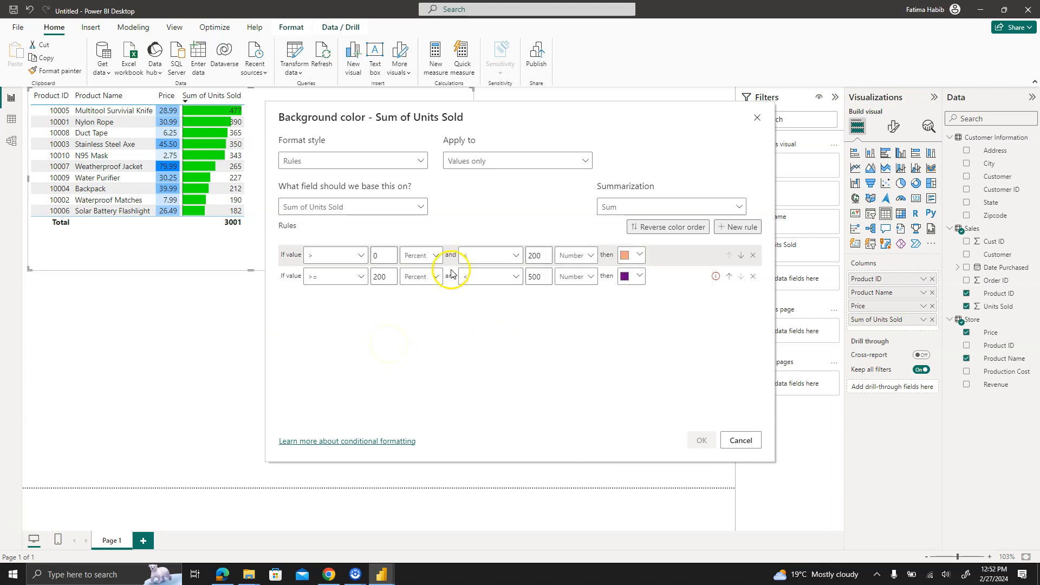
Set the lower-bound value type of both rules to Number.
left_click(428, 256)
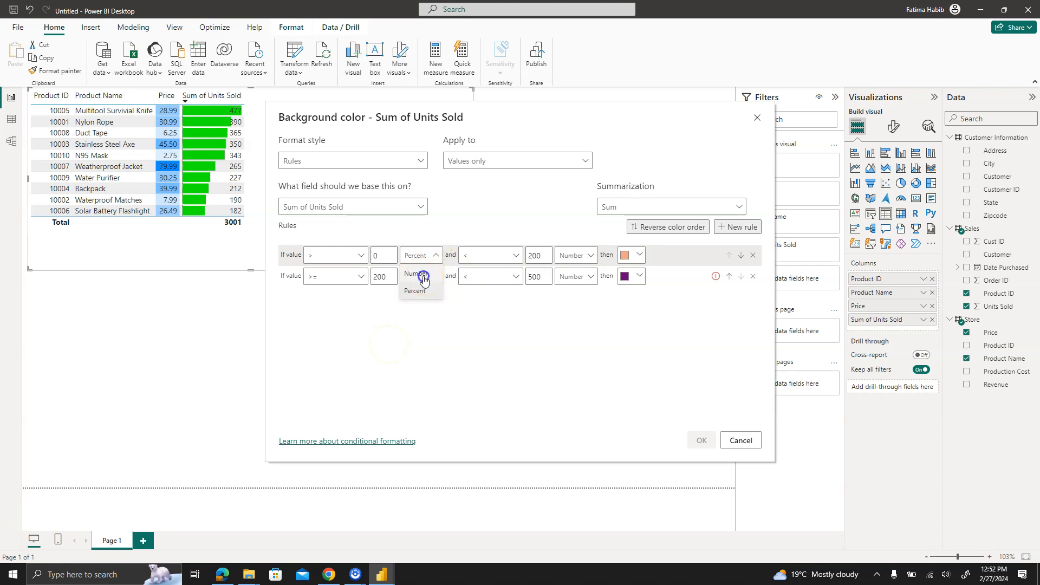
left_click(424, 279)
left_click(442, 280)
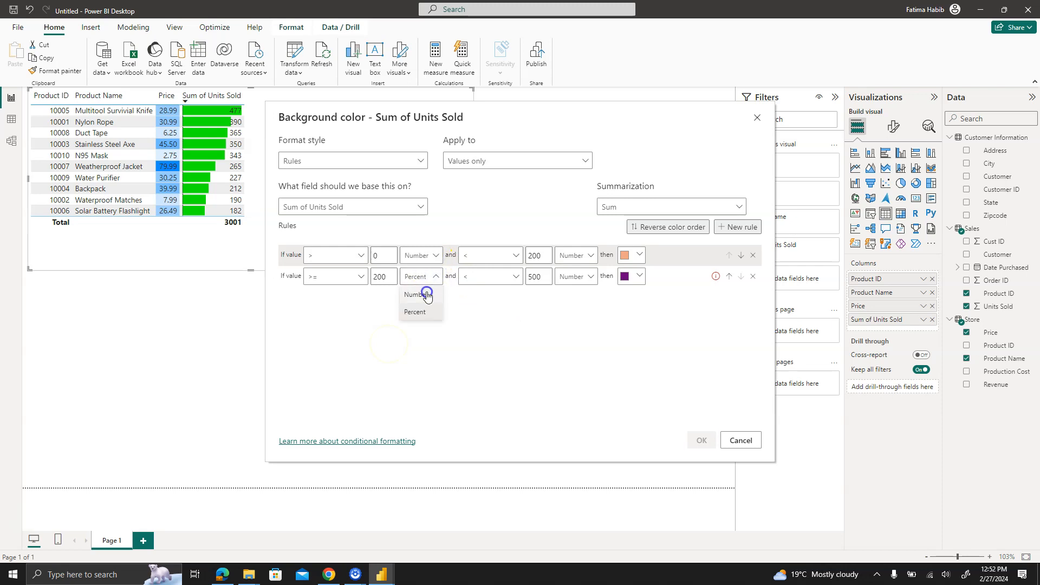
left_click(427, 295)
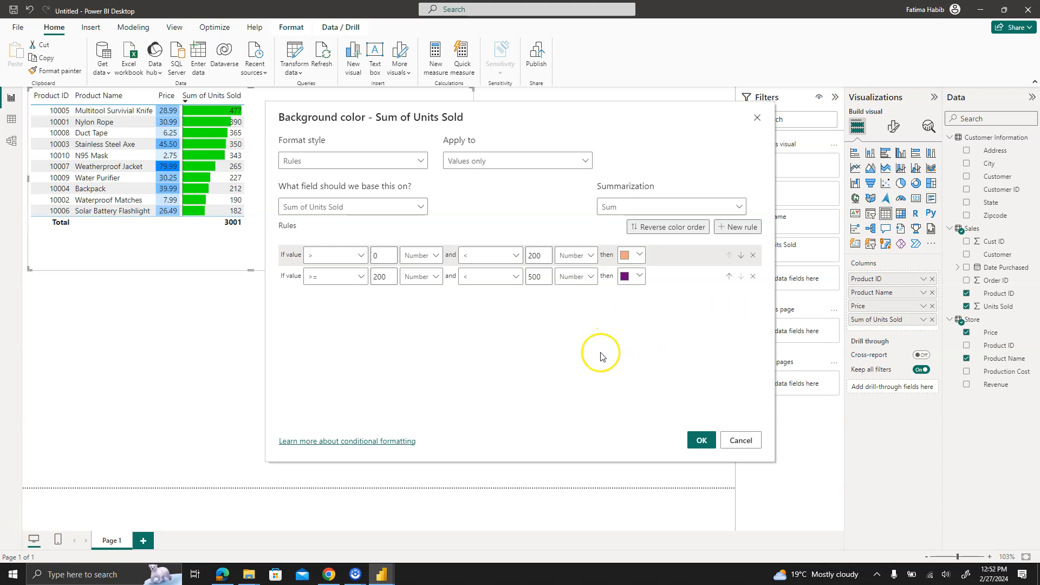
Apply the background color rules and open the icon conditional formatting for Sum of Units Sold.
left_click(699, 440)
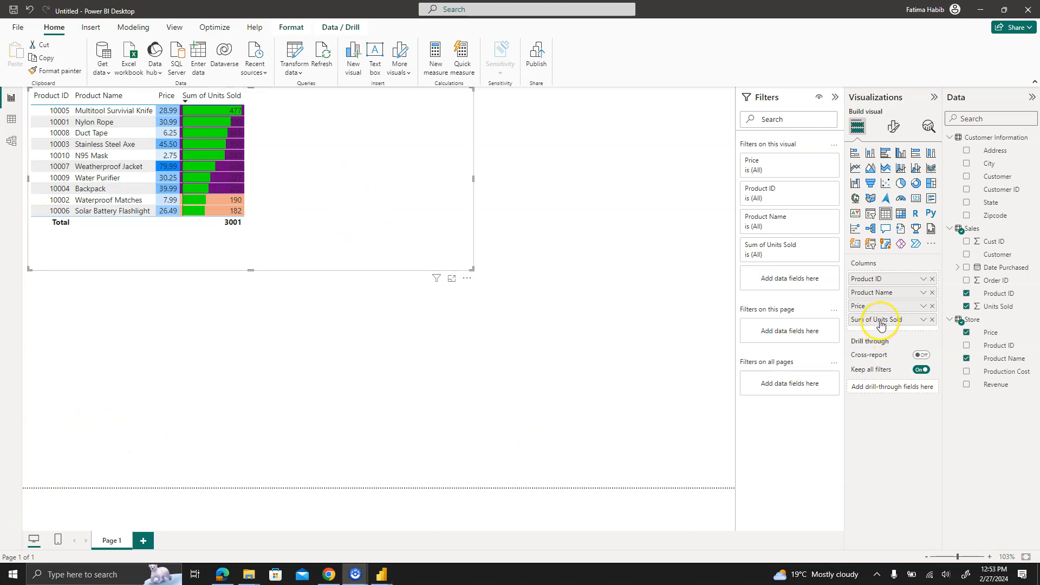
right_click(881, 324)
mouse_move(805, 373)
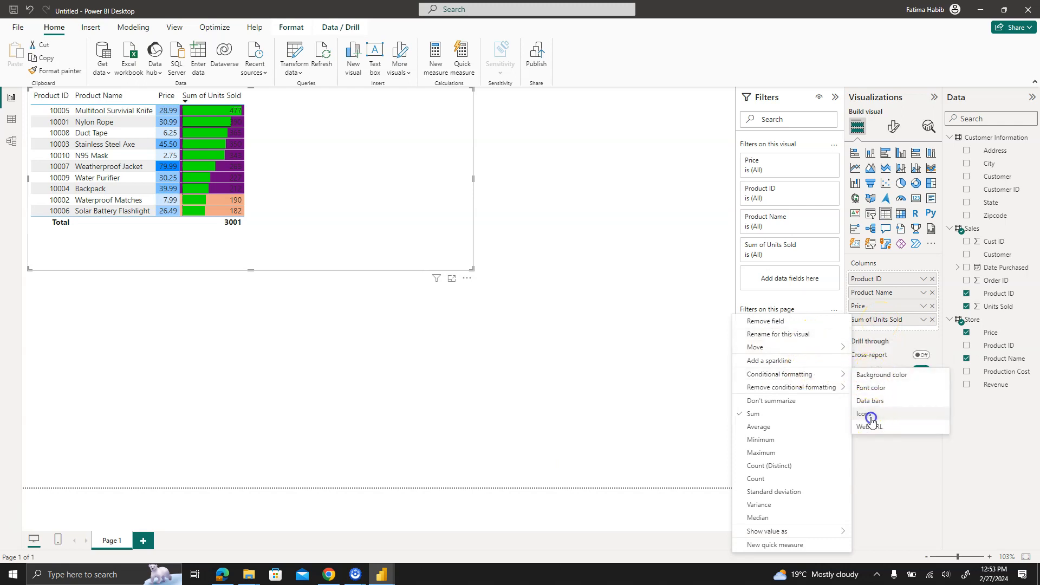
left_click(870, 417)
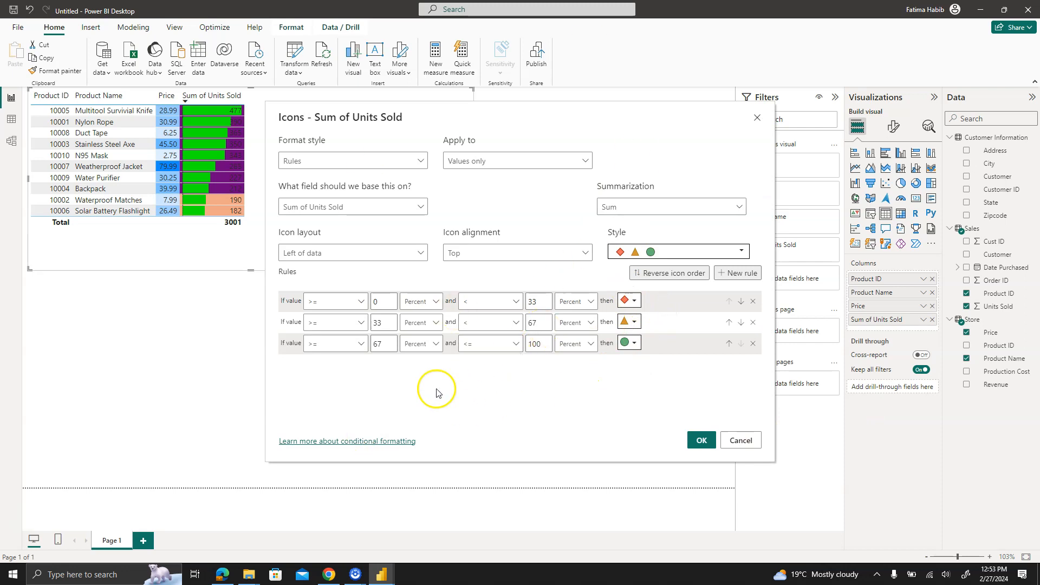
Delete the third icon rule and set the first rule to values >= 0 and < 200, with both bounds as Number.
left_click(434, 302)
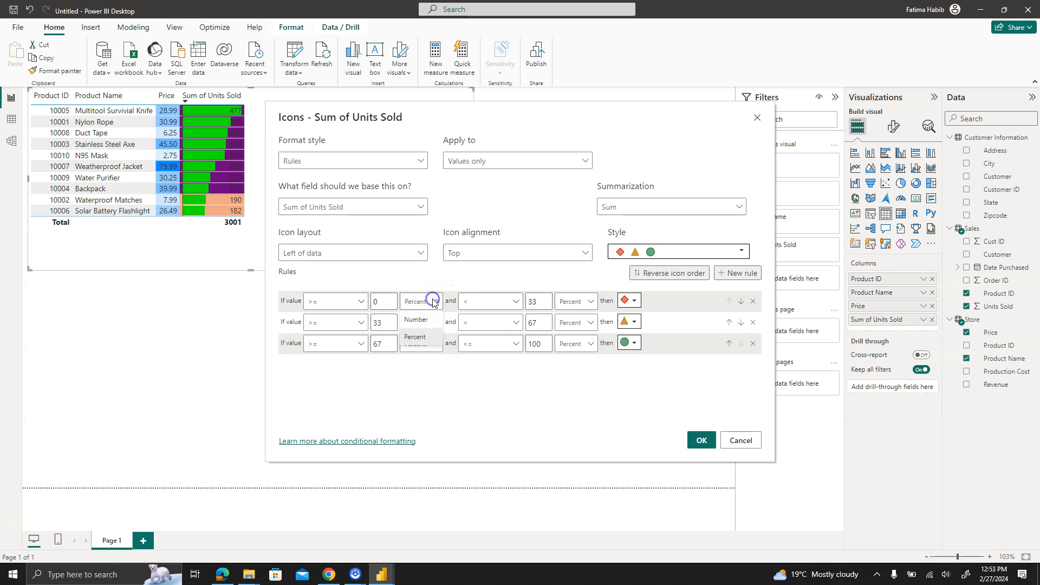
left_click(419, 323)
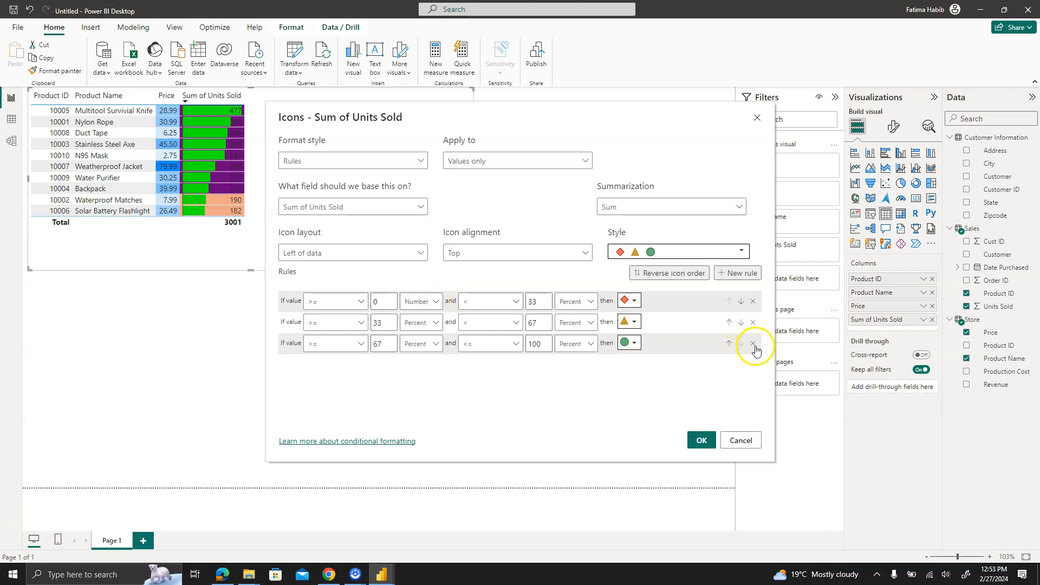
left_click(753, 344)
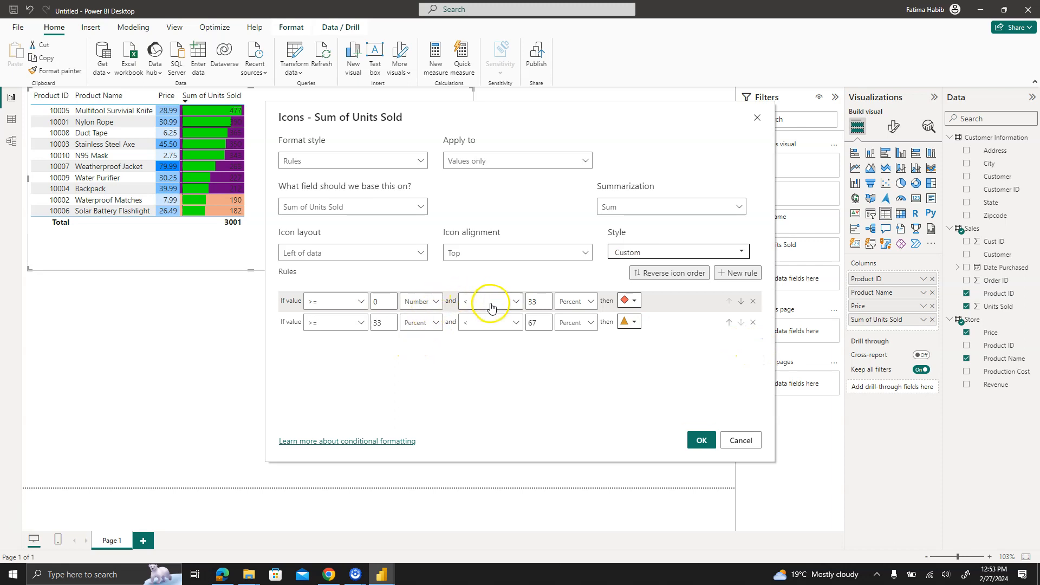
left_click(491, 305)
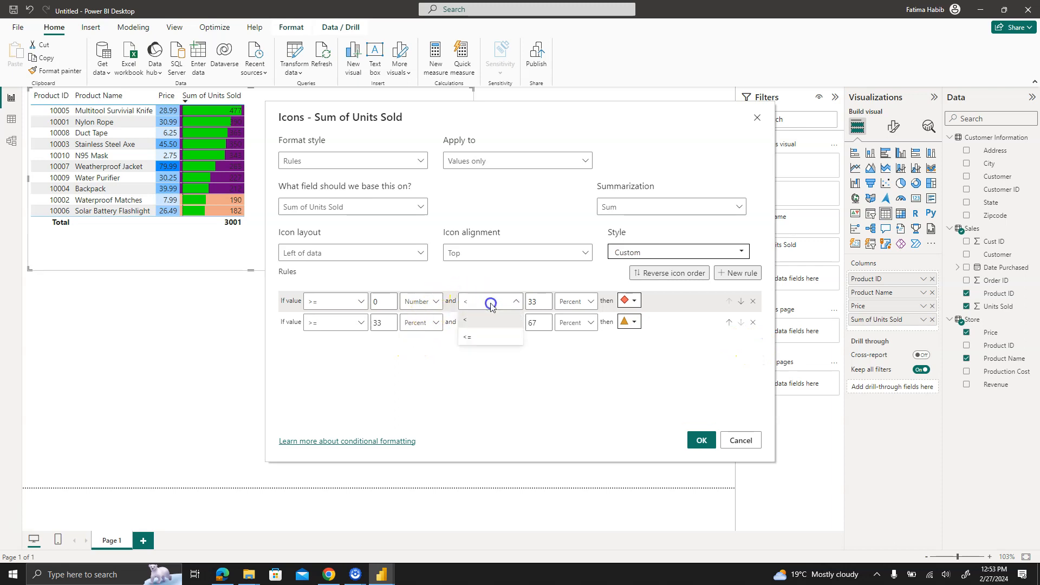
left_click(539, 300)
key("BackSpace")
key("BackSpace")
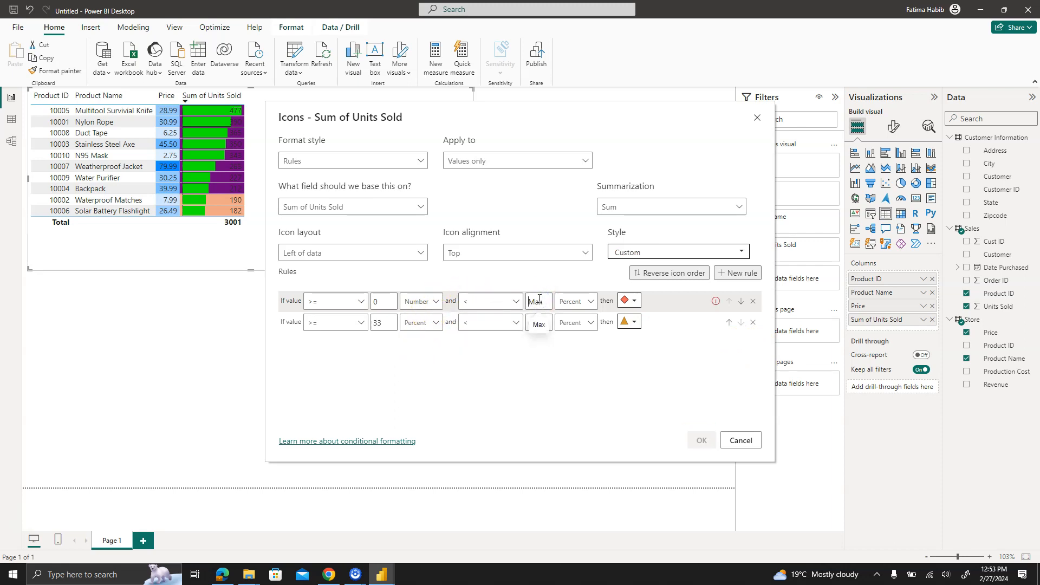
type("200")
left_click(579, 301)
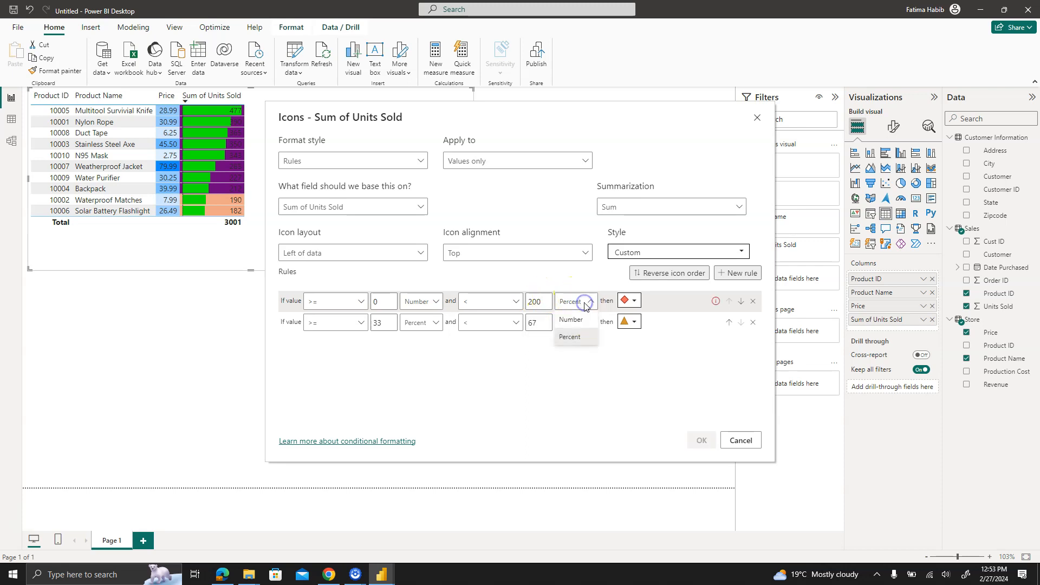
left_click(572, 321)
Set the second icon rule to values >= 200 and < 500, with both bounds as Number, and apply the icons.
left_click(569, 328)
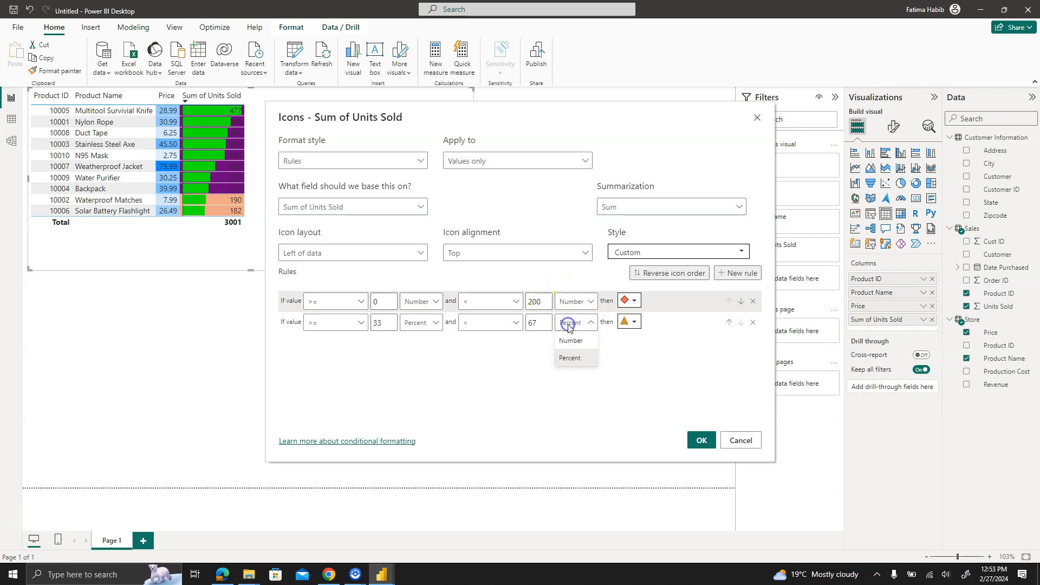
left_click(561, 342)
left_click(543, 324)
double_click(543, 324)
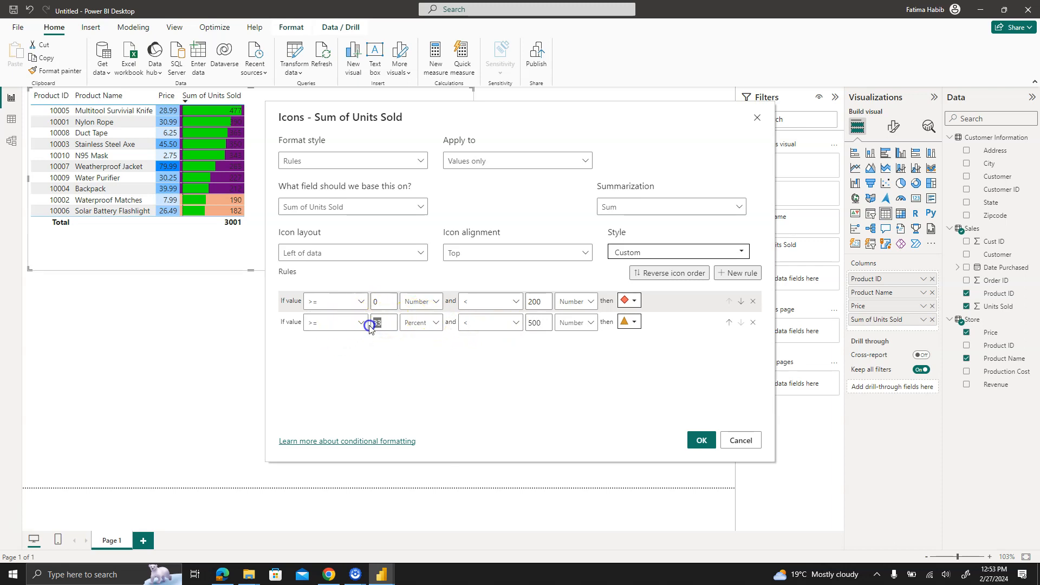
left_click(371, 329)
type("200")
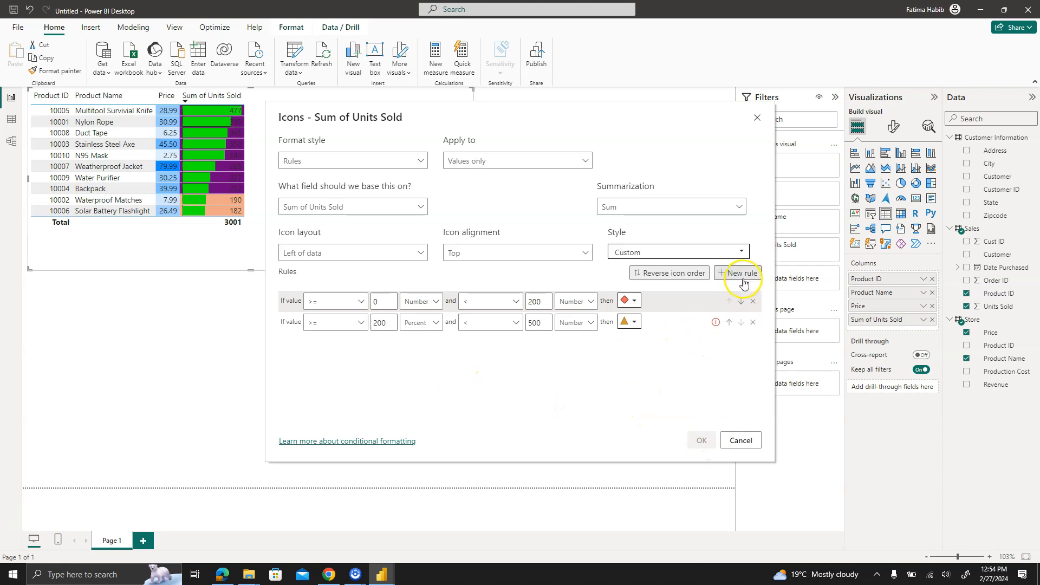
mouse_move(716, 328)
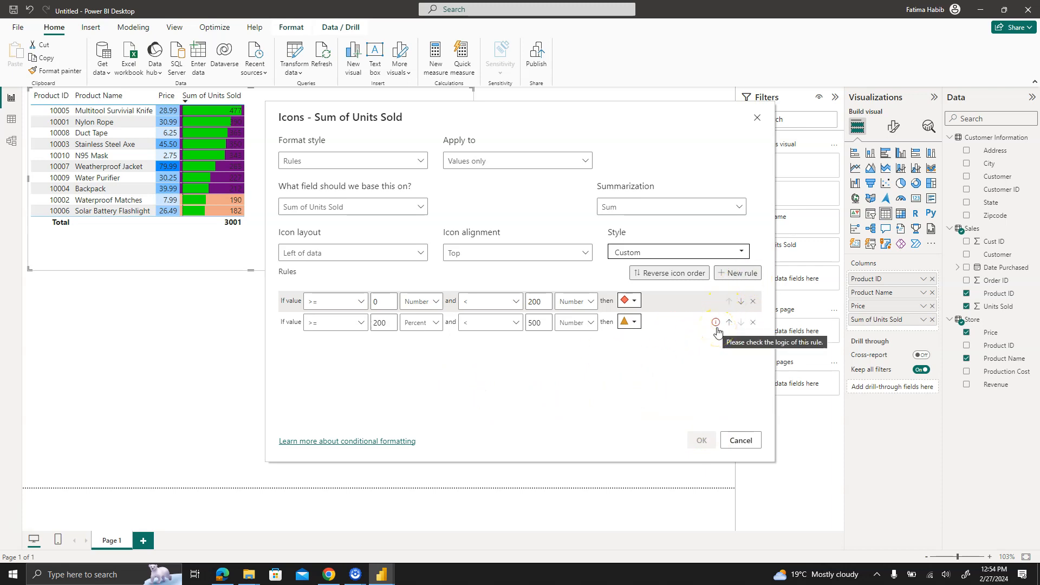
left_click(468, 331)
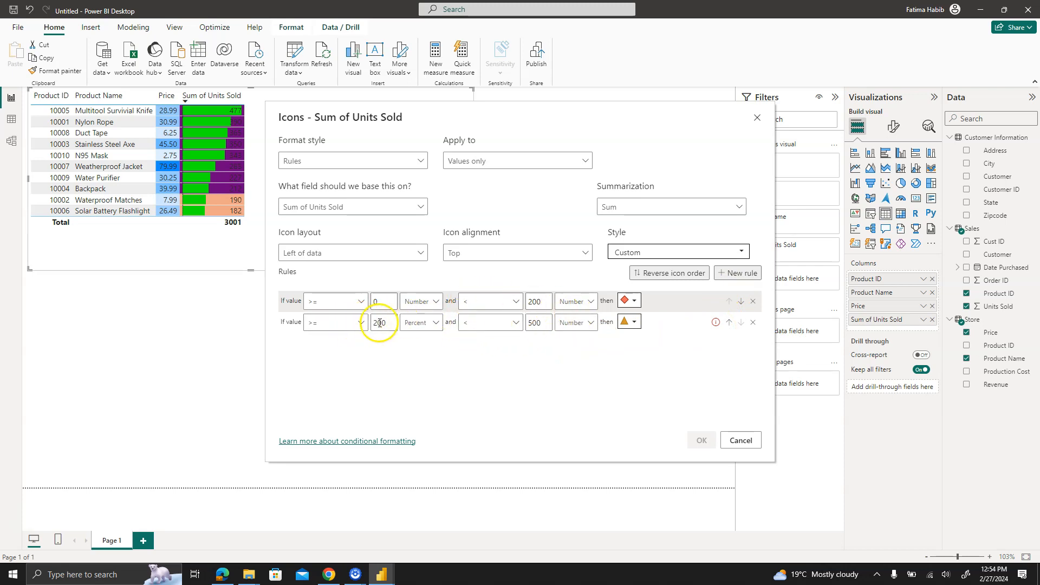
left_click(437, 323)
left_click(416, 342)
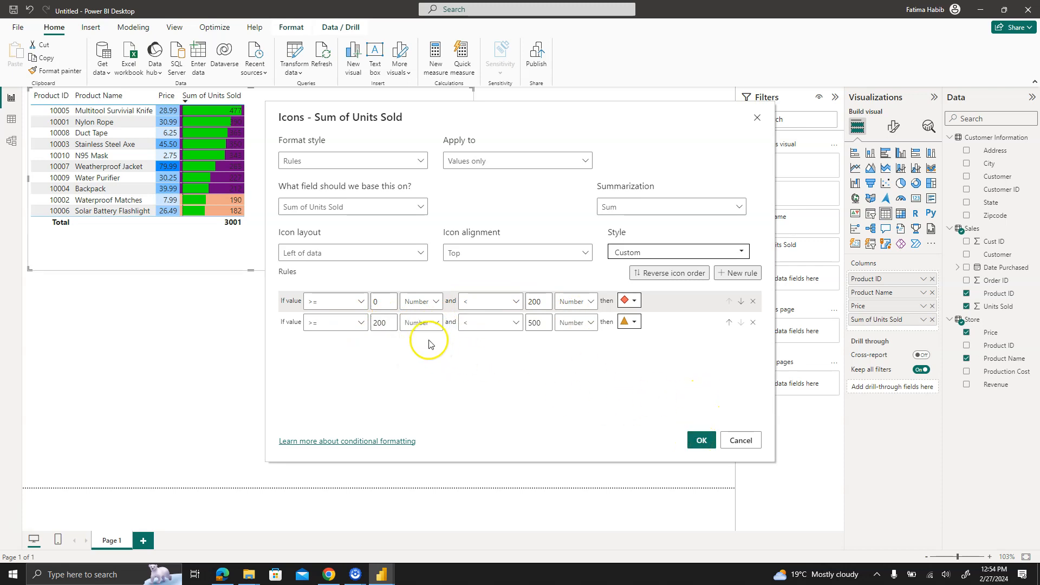
left_click(704, 440)
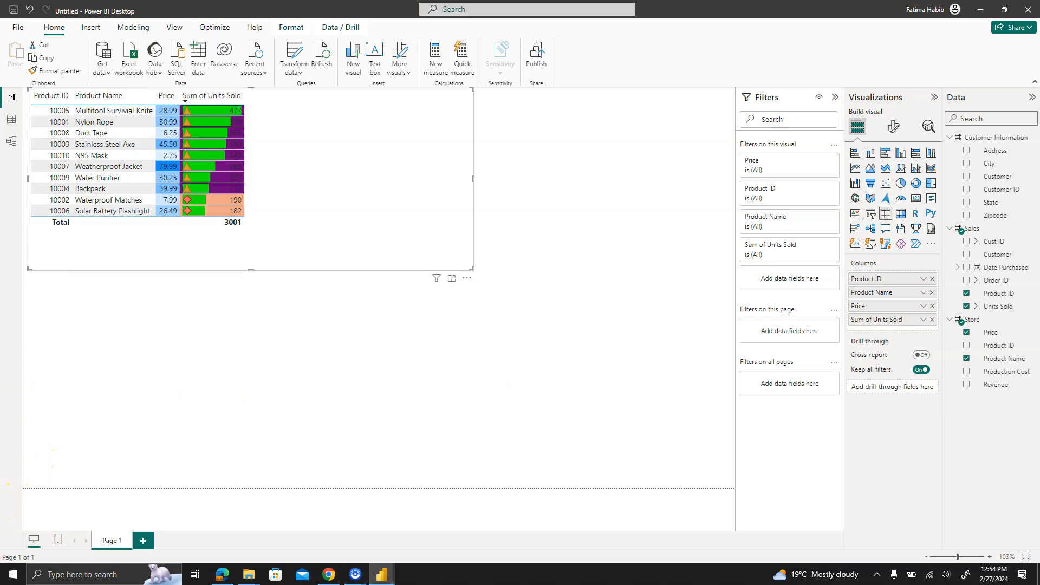
Add a second table visual with Product Name, Product ID, Price, Units Sold, Production Cost and Revenue.
left_click(343, 401)
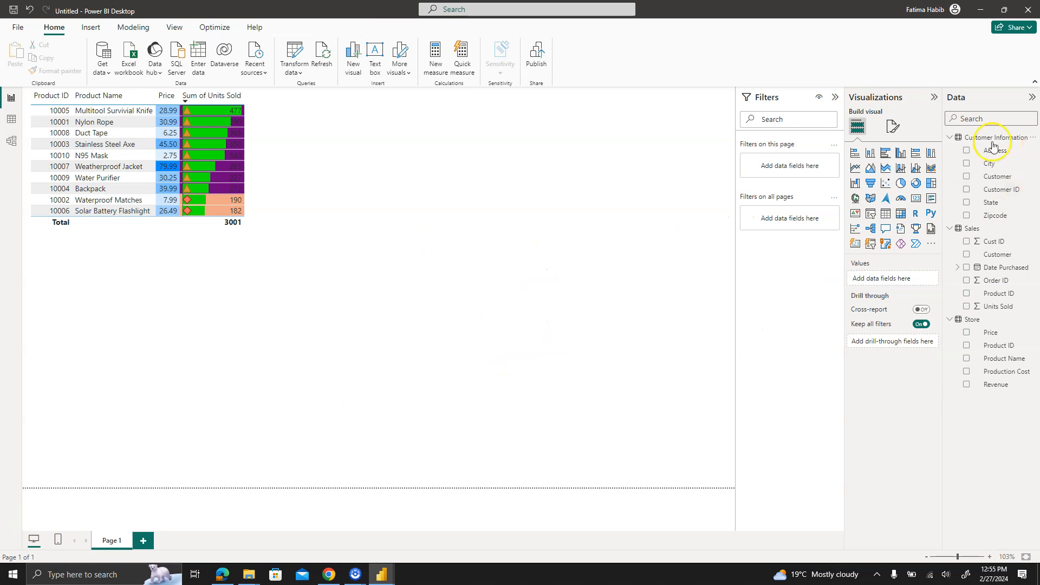
left_click(886, 215)
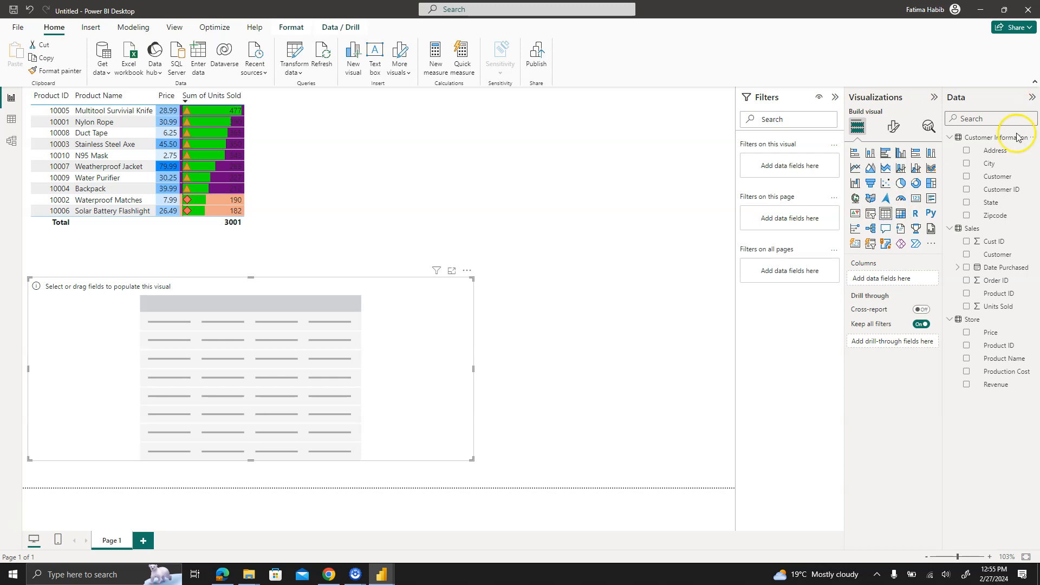
left_click(967, 359)
left_click(967, 347)
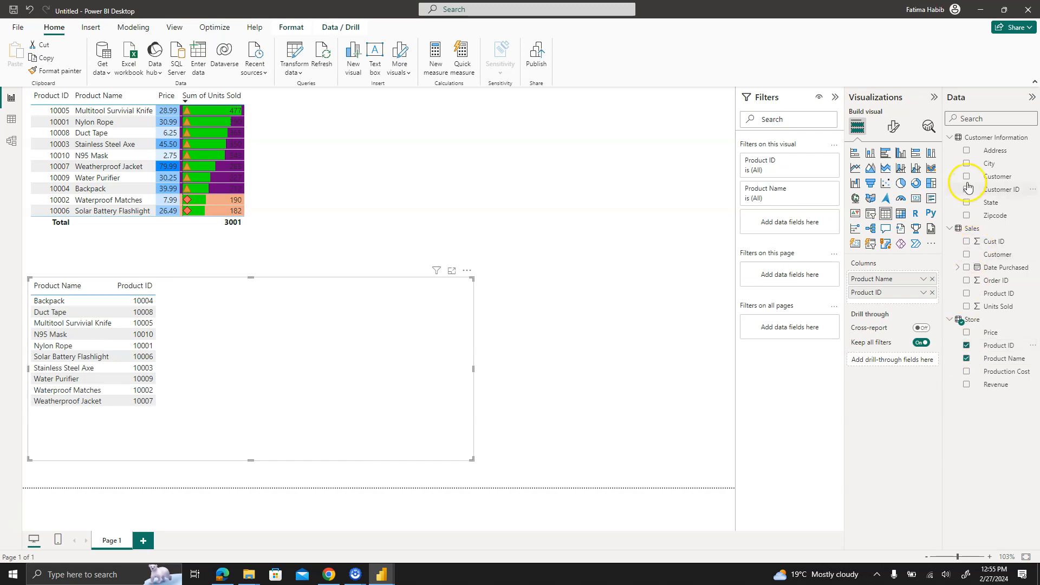
left_click(966, 334)
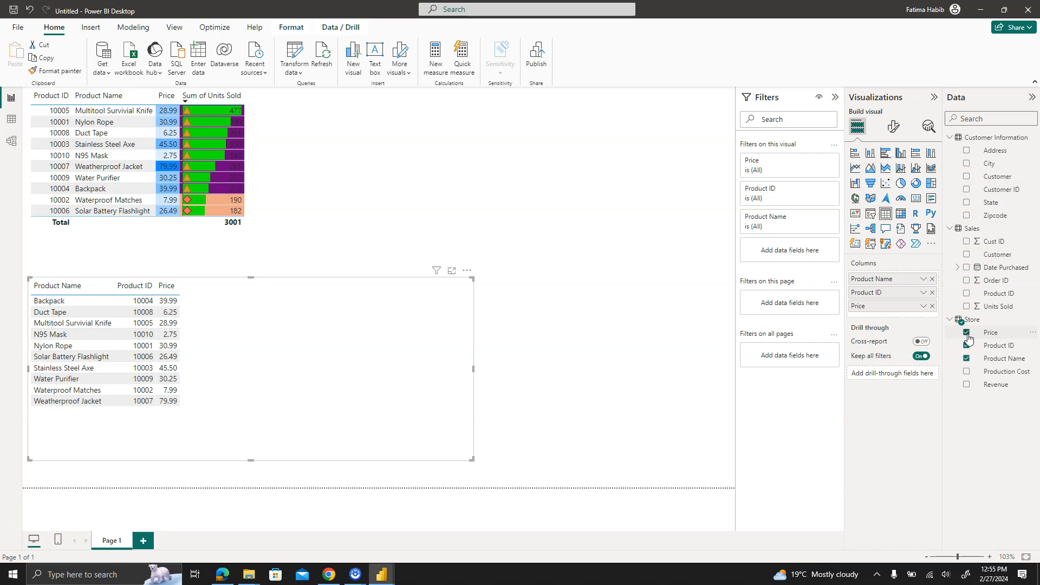
left_click(966, 308)
left_click(967, 371)
left_click(966, 385)
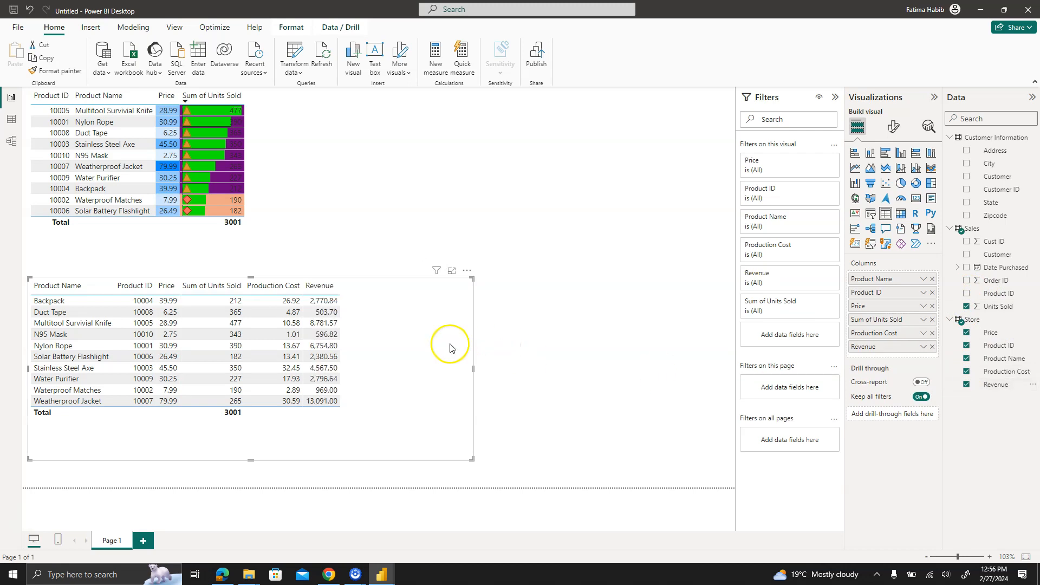
Sort the new table by Revenue in descending order and change the Revenue field's summarization to Sum.
left_click(321, 285)
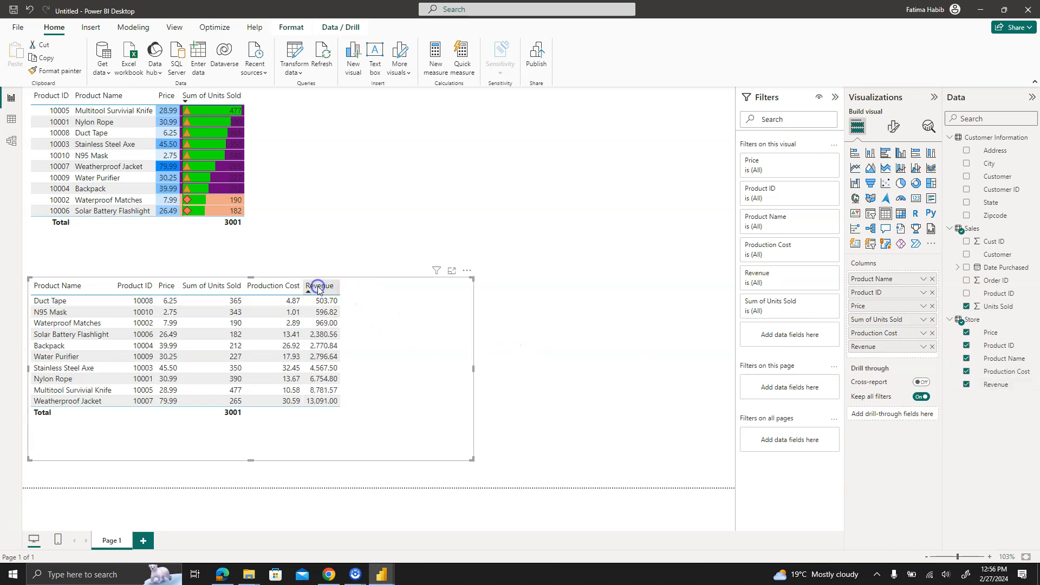
left_click(318, 287)
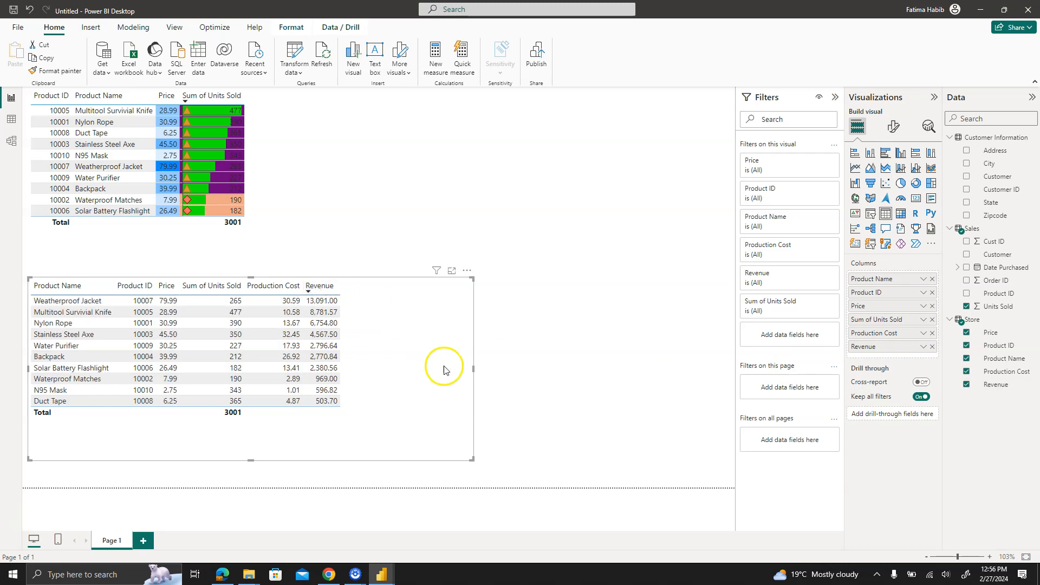
right_click(891, 349)
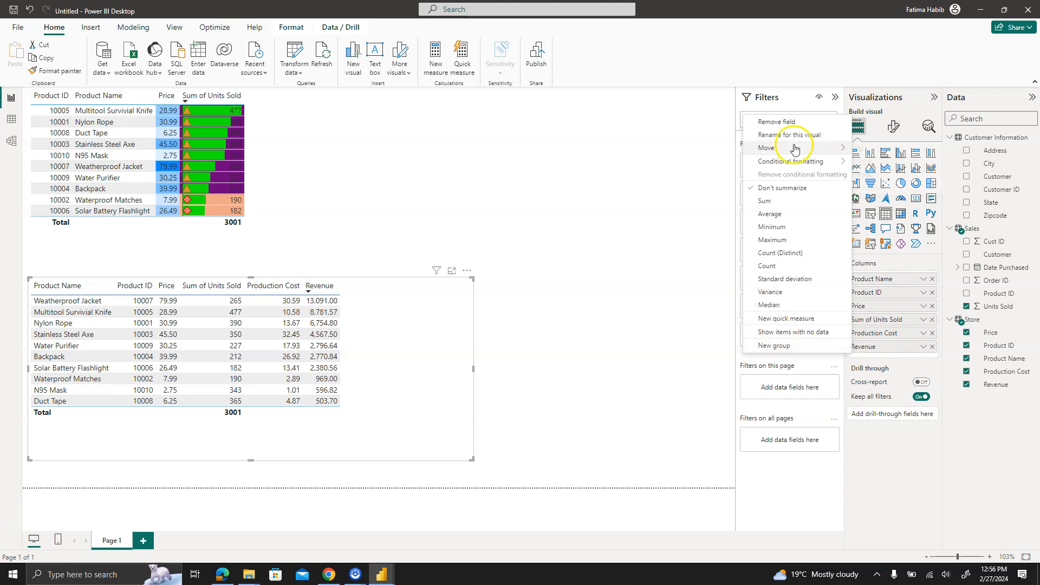
mouse_move(791, 161)
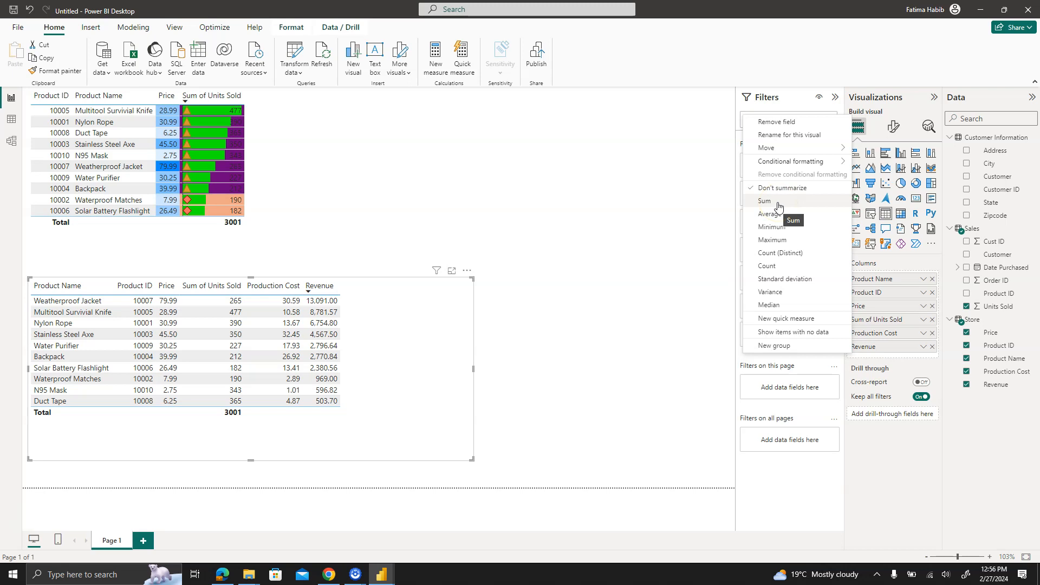
left_click(778, 205)
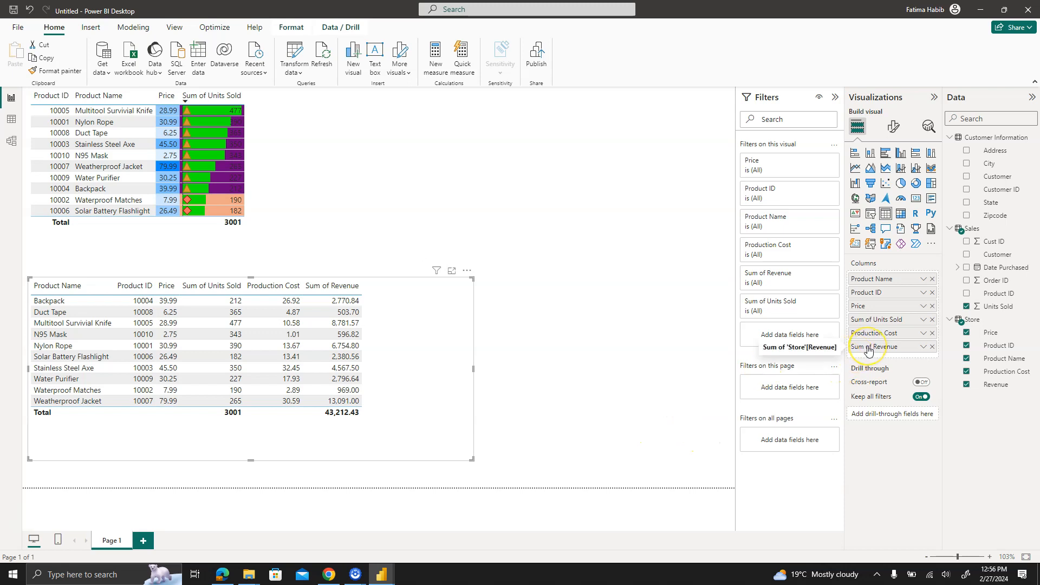
Add data bars with the default settings to Sum of Revenue and sort the table by that column in descending order.
right_click(868, 351)
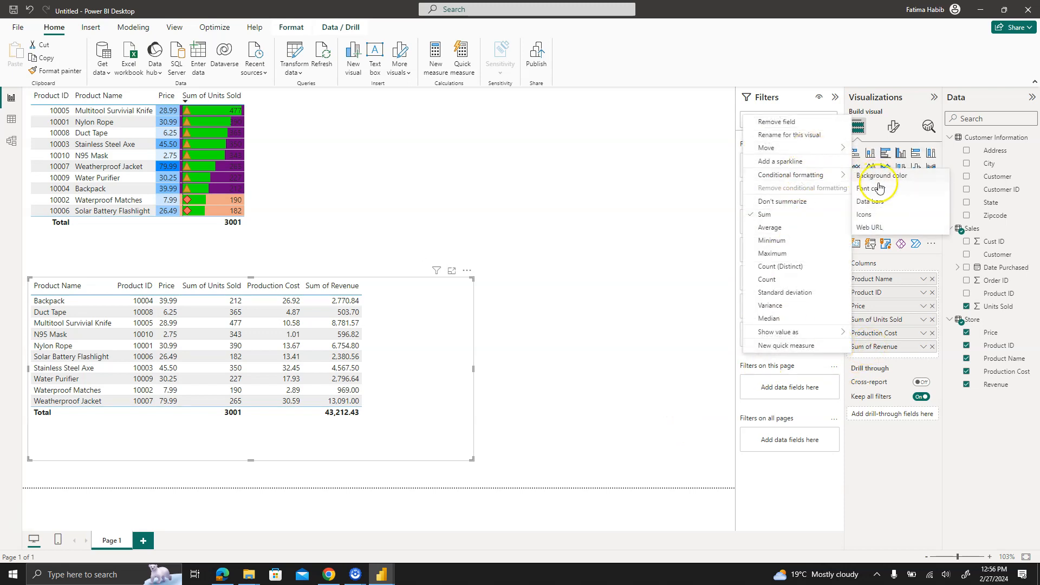
left_click(876, 204)
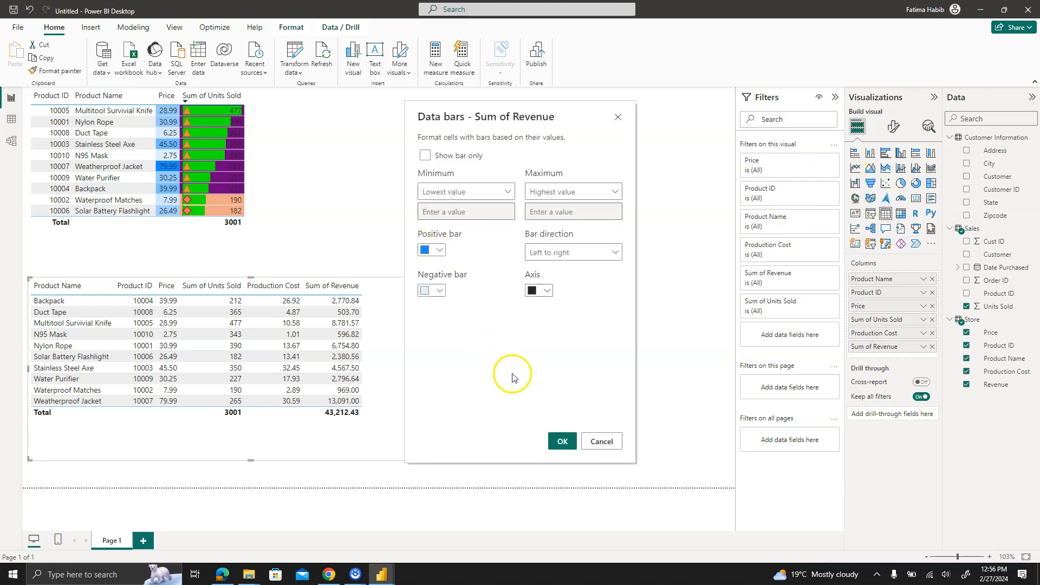
left_click(559, 440)
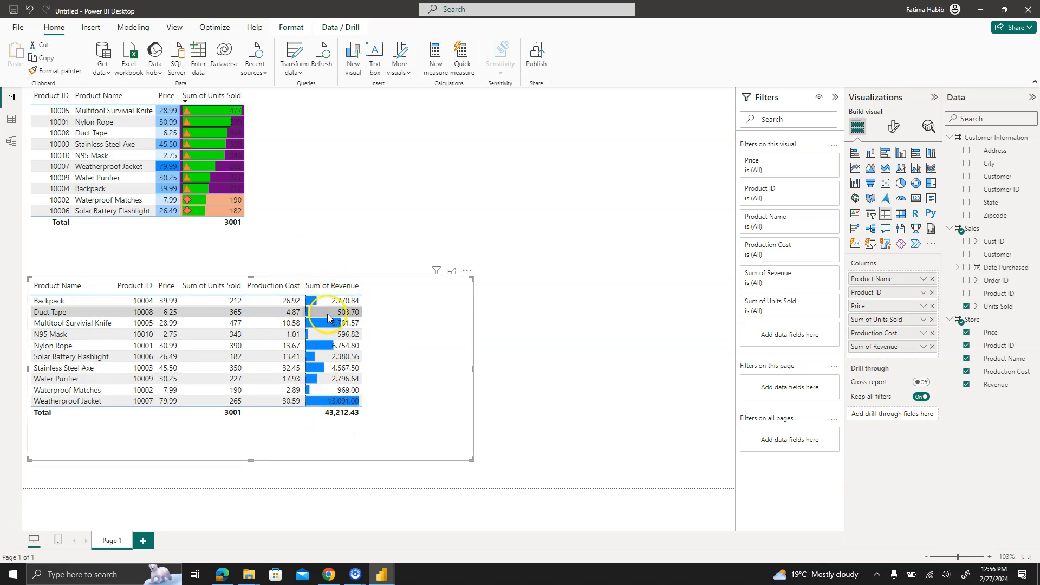
left_click(317, 286)
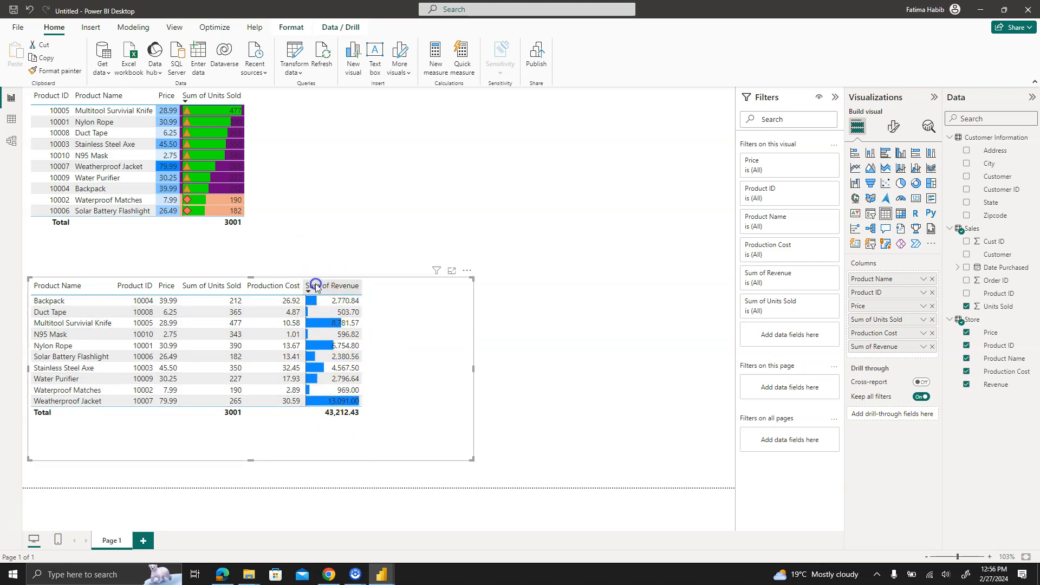